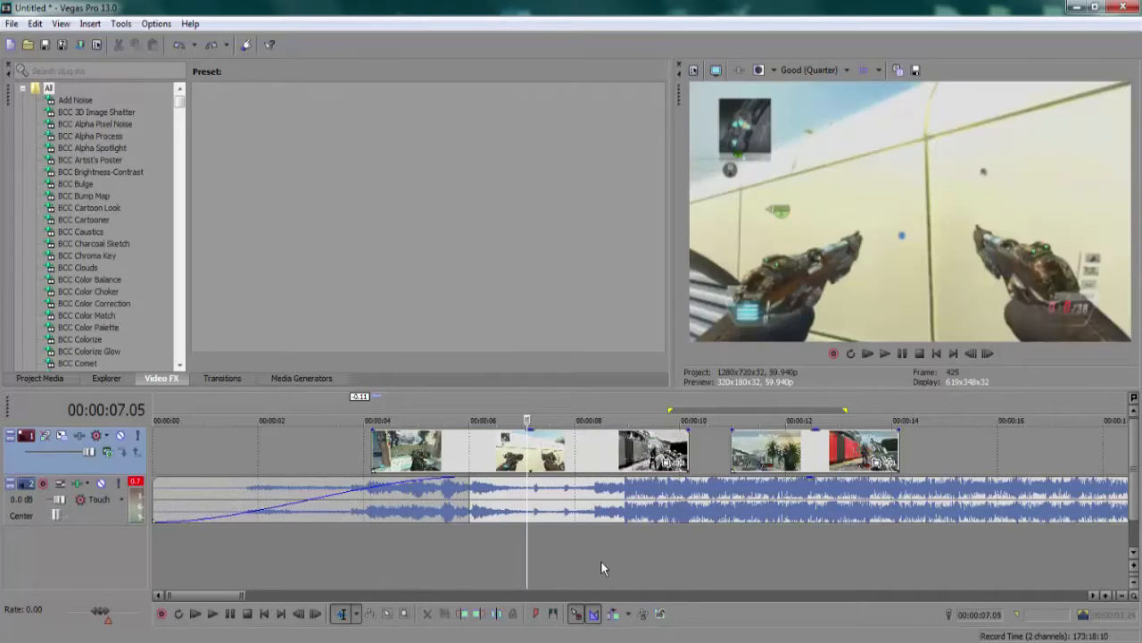
Place the cursor on the beat at 00:00:08.56 and try resizing the first clip's crop frame in Event Pan/Crop
{"action": "left_click", "coordinate": [605, 460]}
{"action": "left_click", "coordinate": [625, 453]}
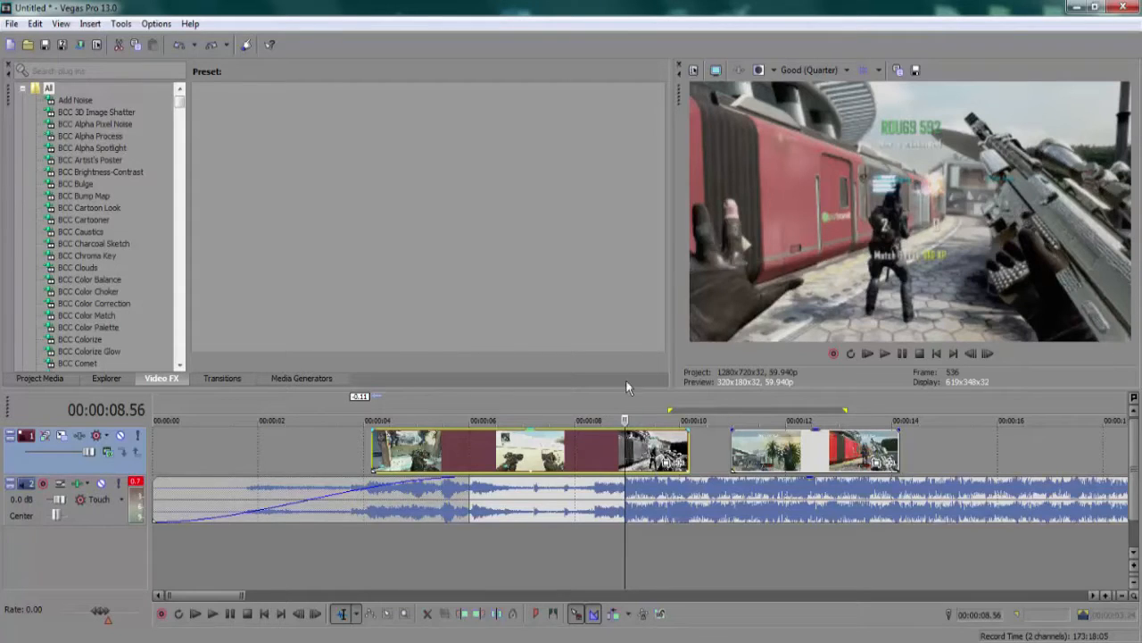
{"action": "left_click", "coordinate": [668, 462]}
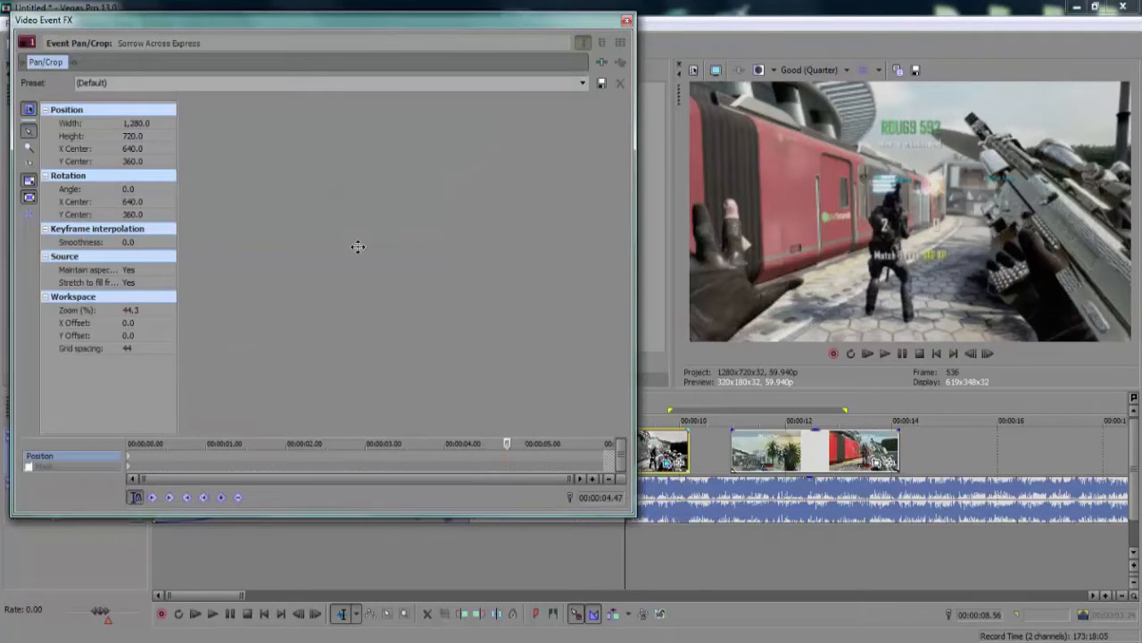
{"action": "left_click_drag", "start_coordinate": [203, 150], "coordinate": [234, 167]}
{"action": "right_click", "coordinate": [349, 229]}
{"action": "left_click", "coordinate": [437, 236]}
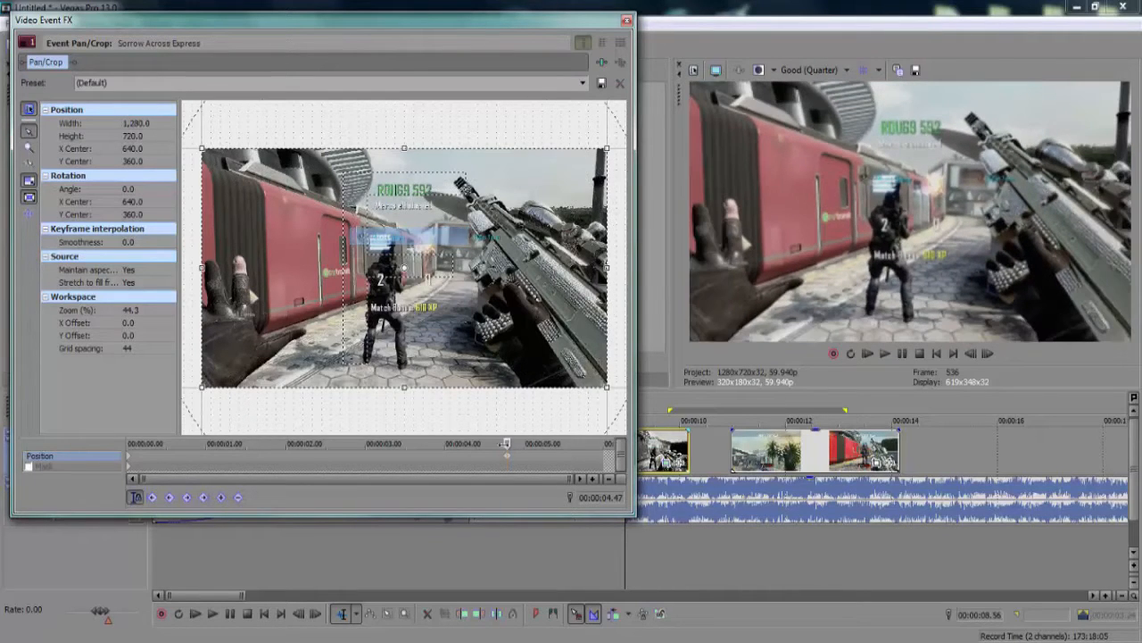
Delete the pan/crop position keyframe at 00:00:04.47 and close the Video Event FX window
{"action": "right_click", "coordinate": [507, 465]}
{"action": "left_click", "coordinate": [507, 457]}
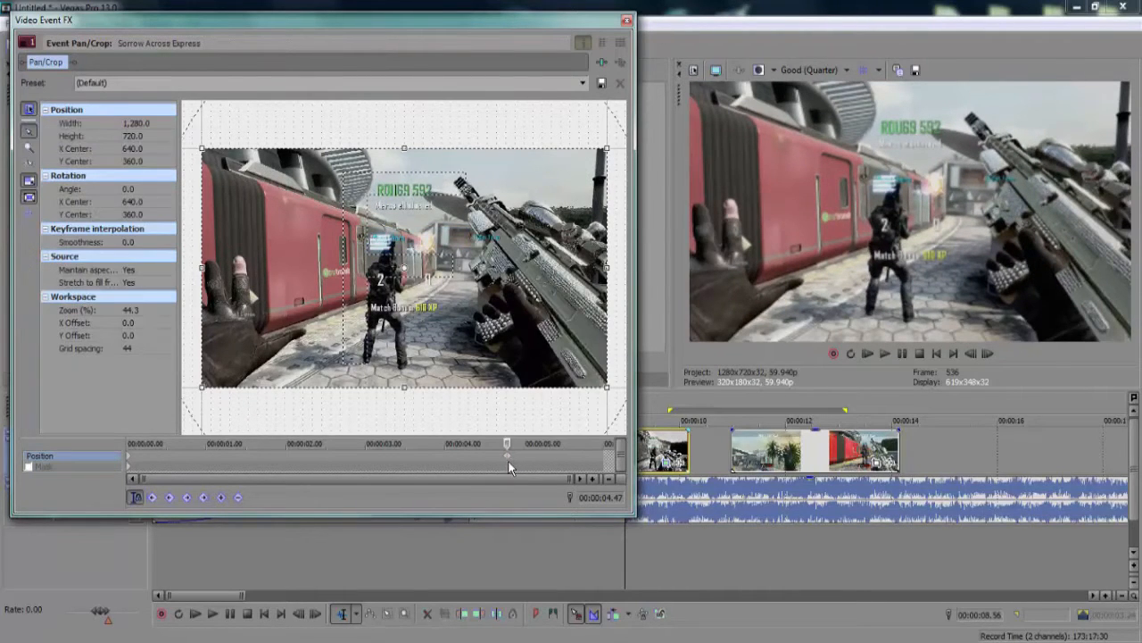
{"action": "left_click", "coordinate": [512, 458]}
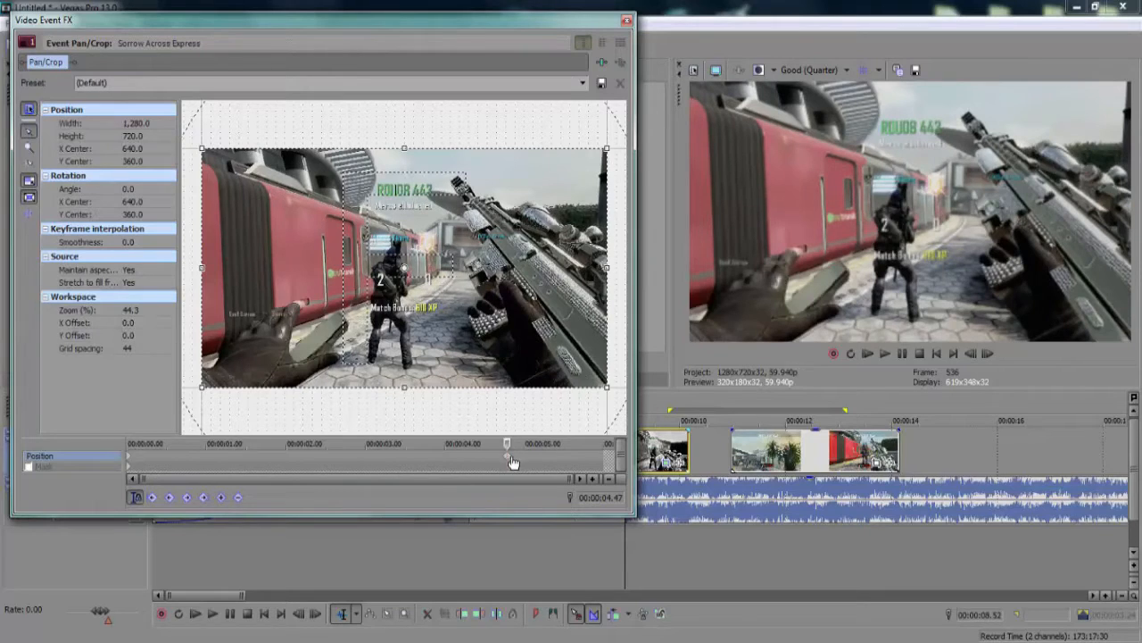
{"action": "right_click", "coordinate": [510, 450]}
{"action": "left_click", "coordinate": [507, 459]}
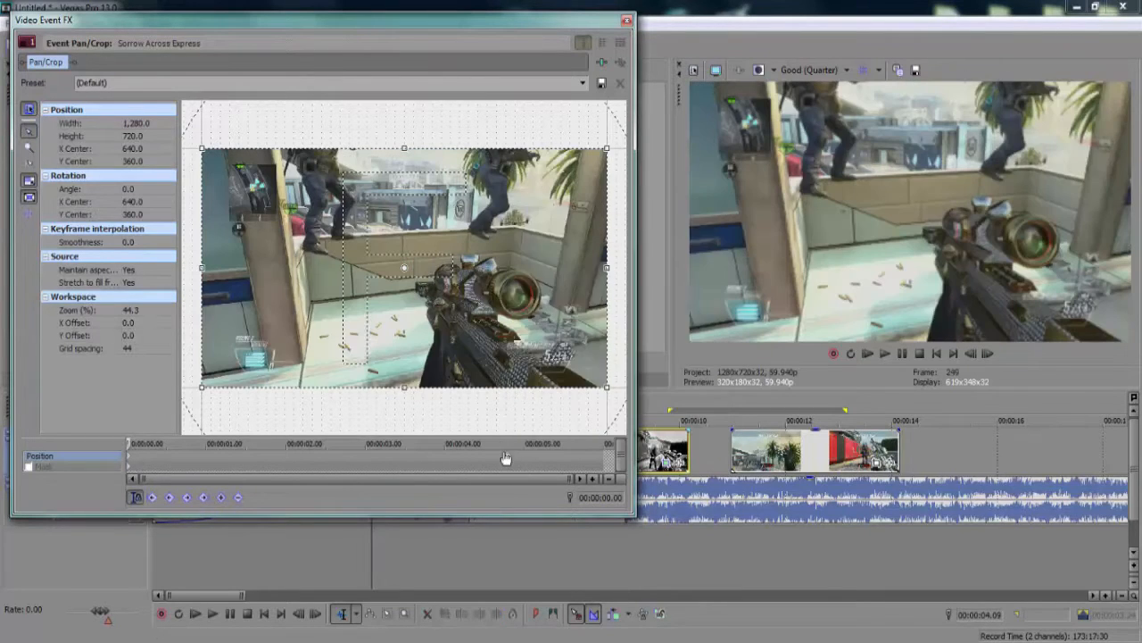
{"action": "right_click", "coordinate": [509, 462]}
{"action": "left_click", "coordinate": [549, 531]}
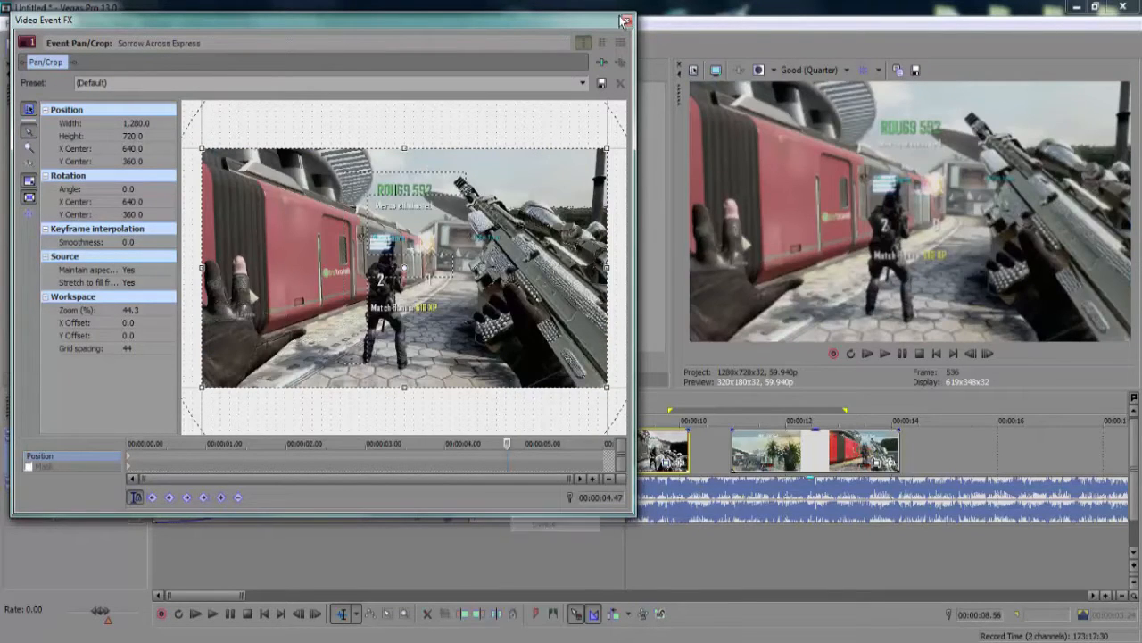
{"action": "left_click", "coordinate": [627, 22]}
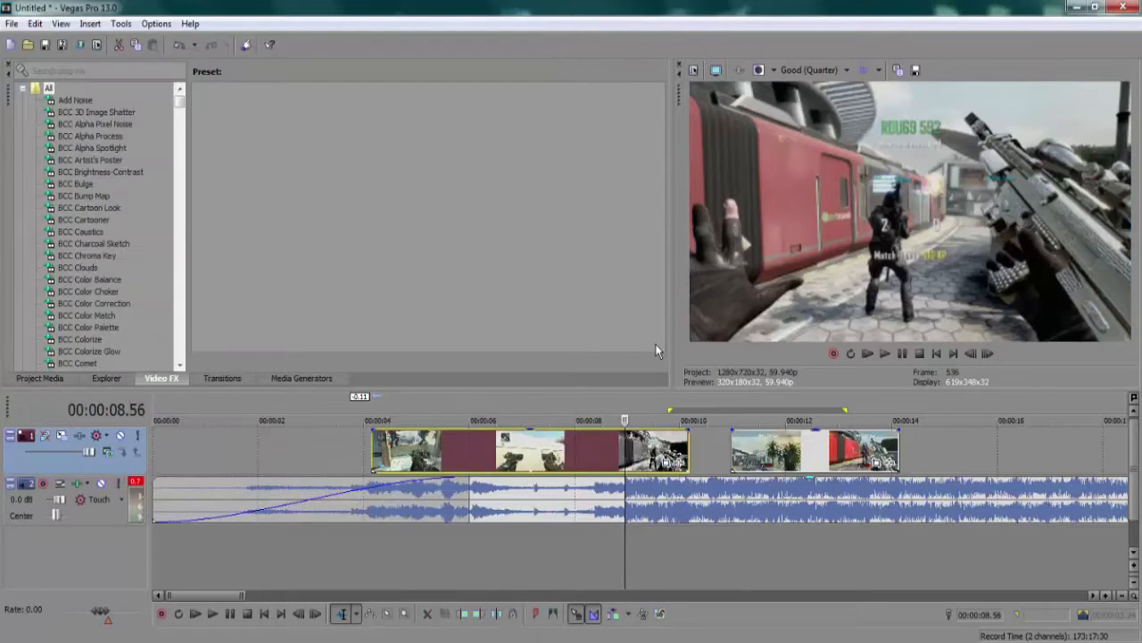
Examine the first clip's frames against the music beats at 00:00:08.56, about 00:00:09.32 and 00:00:10.05
{"action": "left_click", "coordinate": [617, 459]}
{"action": "left_click", "coordinate": [626, 452]}
{"action": "scroll", "coordinate": [626, 449], "scroll_direction": "up", "scroll_amount": 3}
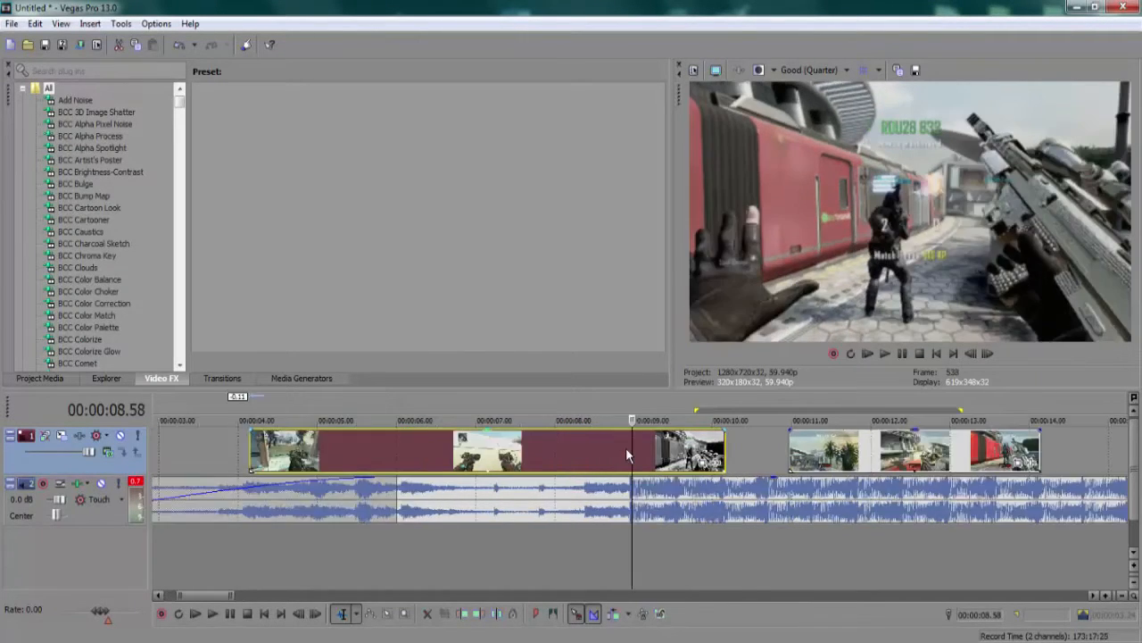
{"action": "left_click", "coordinate": [625, 446]}
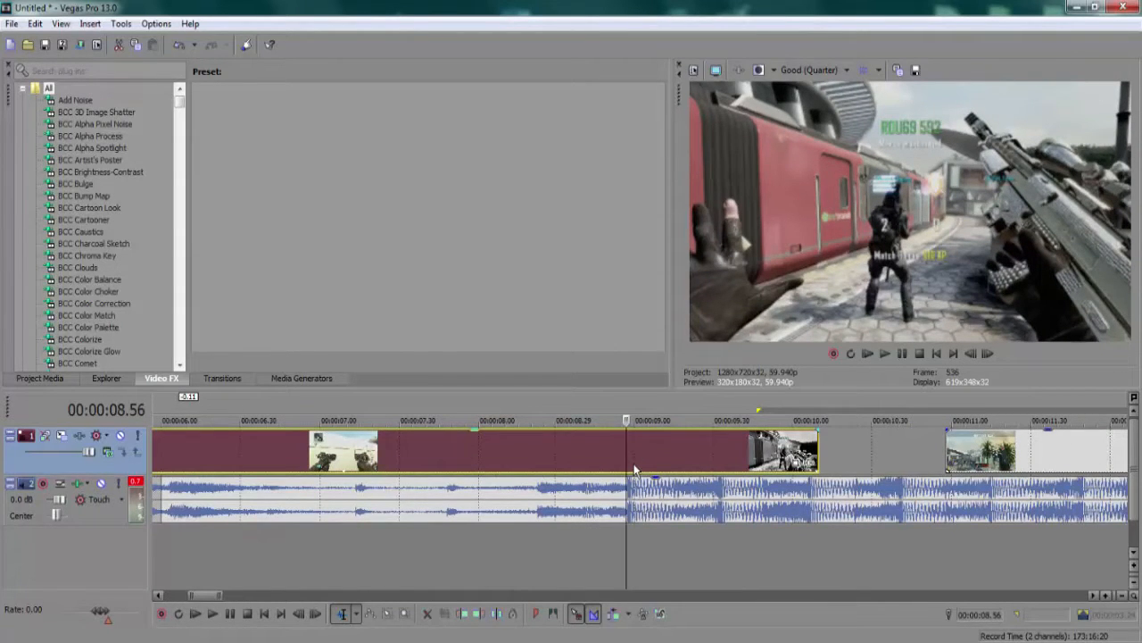
{"action": "left_click", "coordinate": [719, 442]}
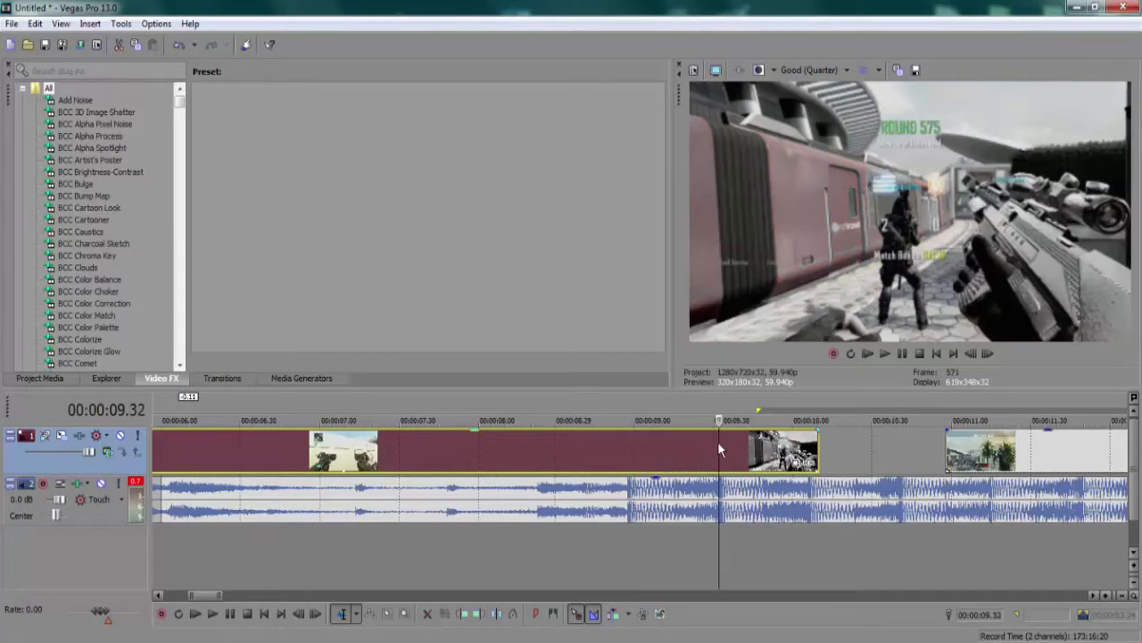
{"action": "left_click", "coordinate": [713, 443]}
{"action": "left_click", "coordinate": [806, 451]}
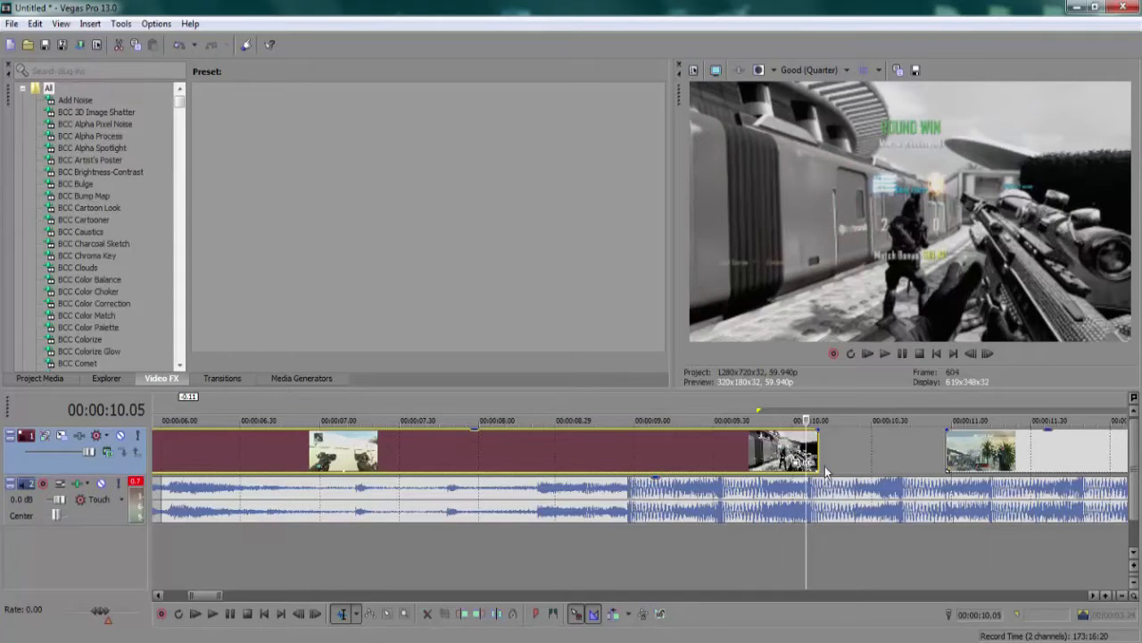
{"action": "left_click", "coordinate": [607, 449]}
{"action": "scroll", "coordinate": [511, 433], "scroll_direction": "down", "scroll_amount": 3}
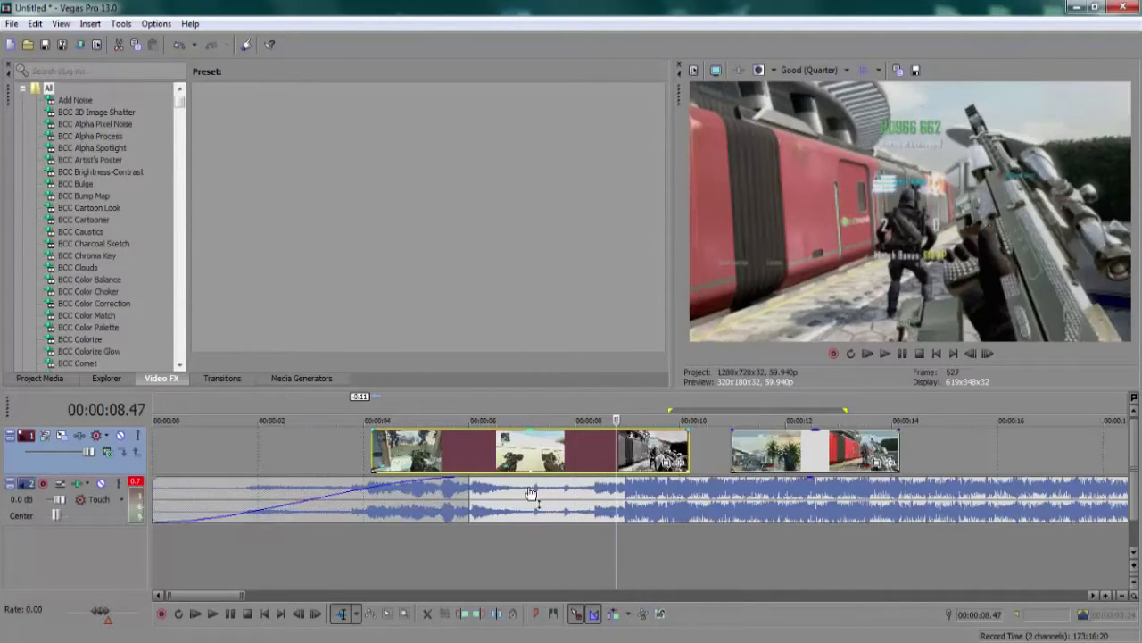
{"action": "left_click_drag", "start_coordinate": [345, 537], "coordinate": [522, 532]}
{"action": "left_click", "coordinate": [293, 533]}
{"action": "scroll", "coordinate": [440, 511], "scroll_direction": "down", "scroll_amount": 3}
{"action": "left_click_drag", "start_coordinate": [383, 557], "coordinate": [429, 548]}
{"action": "left_click", "coordinate": [366, 546]}
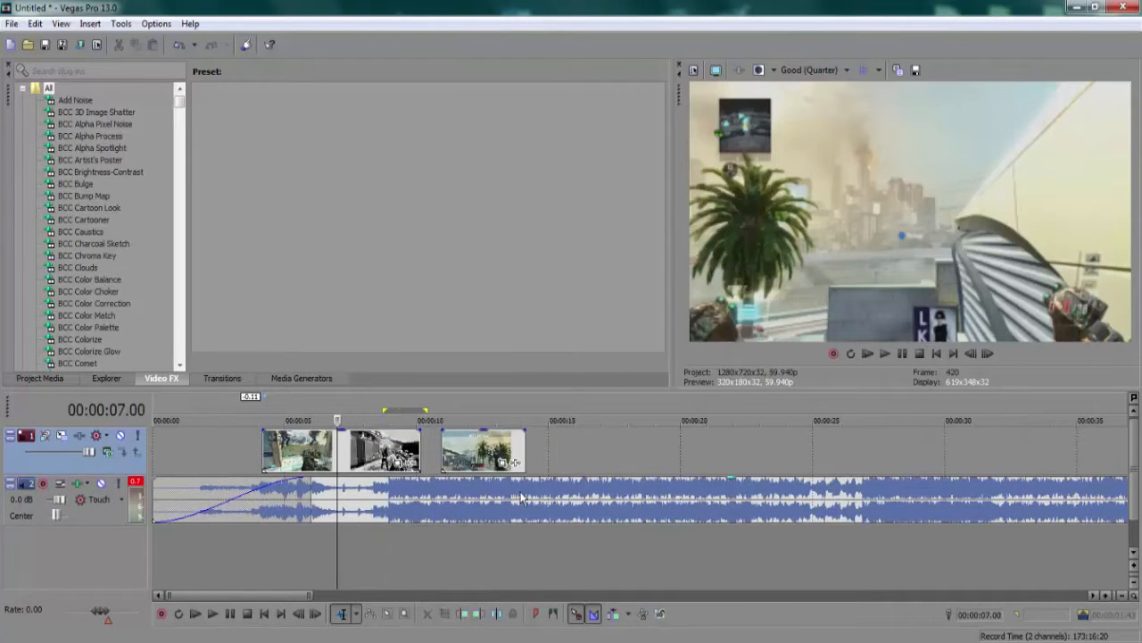
{"action": "mouse_move", "coordinate": [405, 549]}
{"action": "left_mouse_down"}
{"action": "mouse_move", "coordinate": [371, 542]}
{"action": "mouse_move", "coordinate": [414, 540]}
{"action": "left_mouse_up"}
{"action": "left_click_drag", "start_coordinate": [327, 535], "coordinate": [454, 541]}
{"action": "left_click", "coordinate": [361, 539]}
{"action": "left_click", "coordinate": [371, 546]}
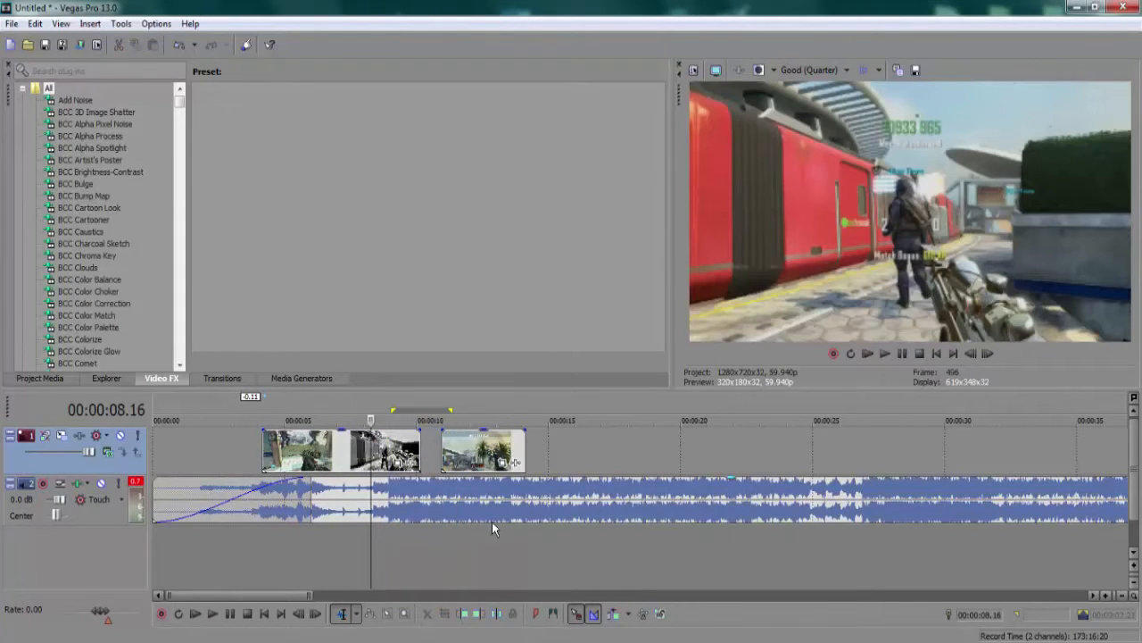
Shift the first gameplay clip about 0.3 seconds later on the timeline and place the cursor on the beat at 00:00:08.56
{"action": "scroll", "coordinate": [398, 540], "scroll_direction": "up", "scroll_amount": 4}
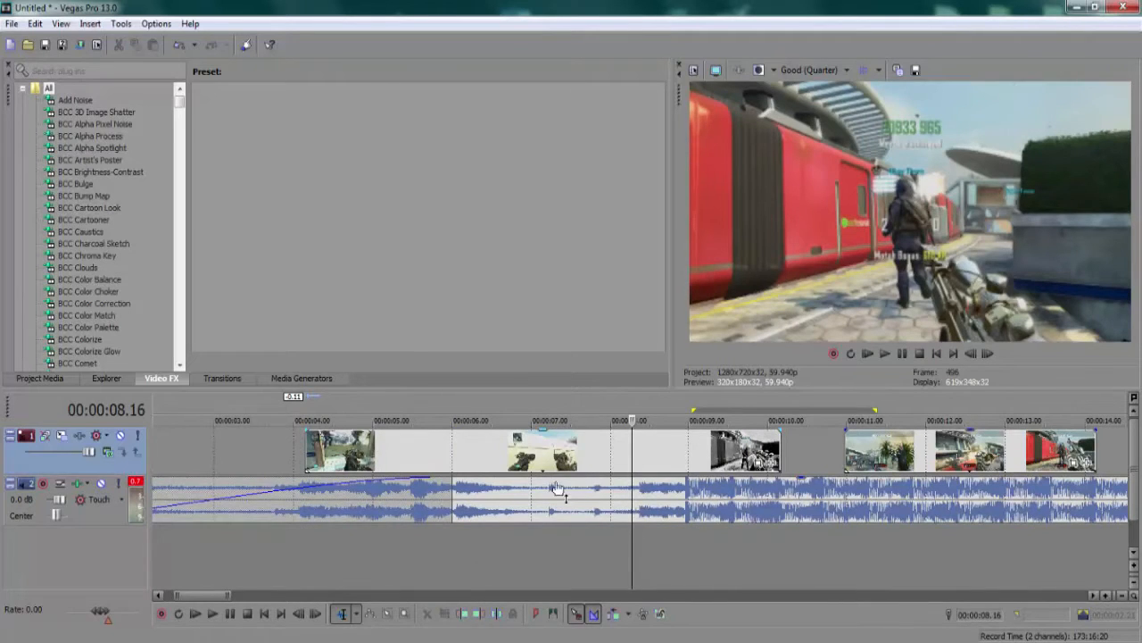
{"action": "left_click_drag", "start_coordinate": [656, 462], "coordinate": [680, 446]}
{"action": "left_click", "coordinate": [681, 447]}
{"action": "left_click", "coordinate": [685, 446]}
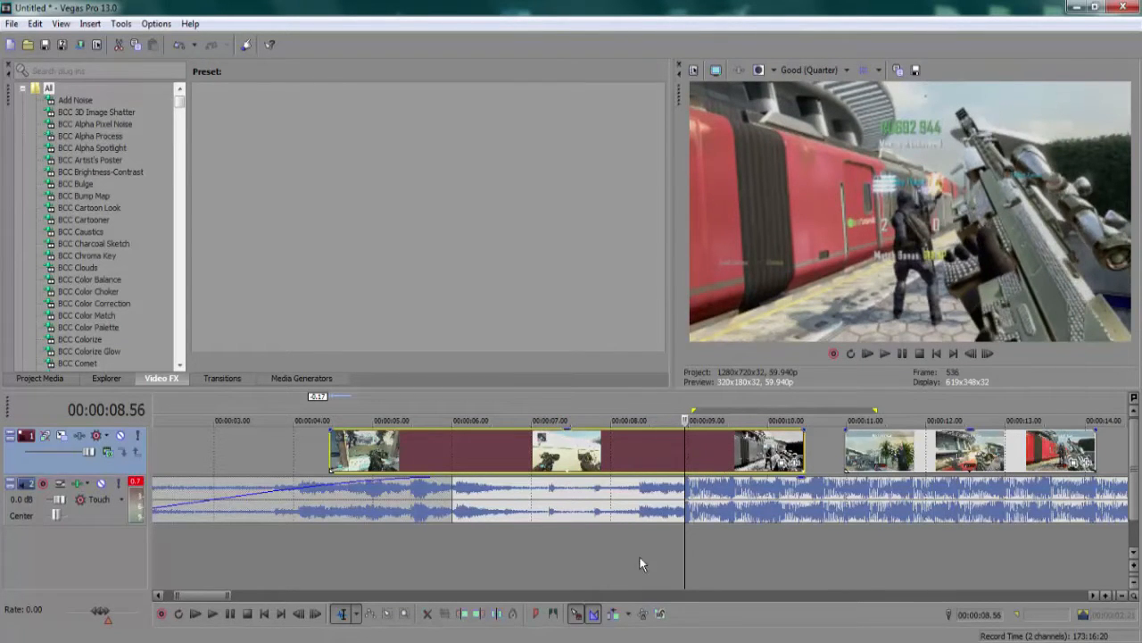
Check the repositioned first clip's frames before and at the beat at 00:00:08.56
{"action": "left_click", "coordinate": [602, 560]}
{"action": "left_click", "coordinate": [703, 559]}
{"action": "left_click", "coordinate": [575, 537]}
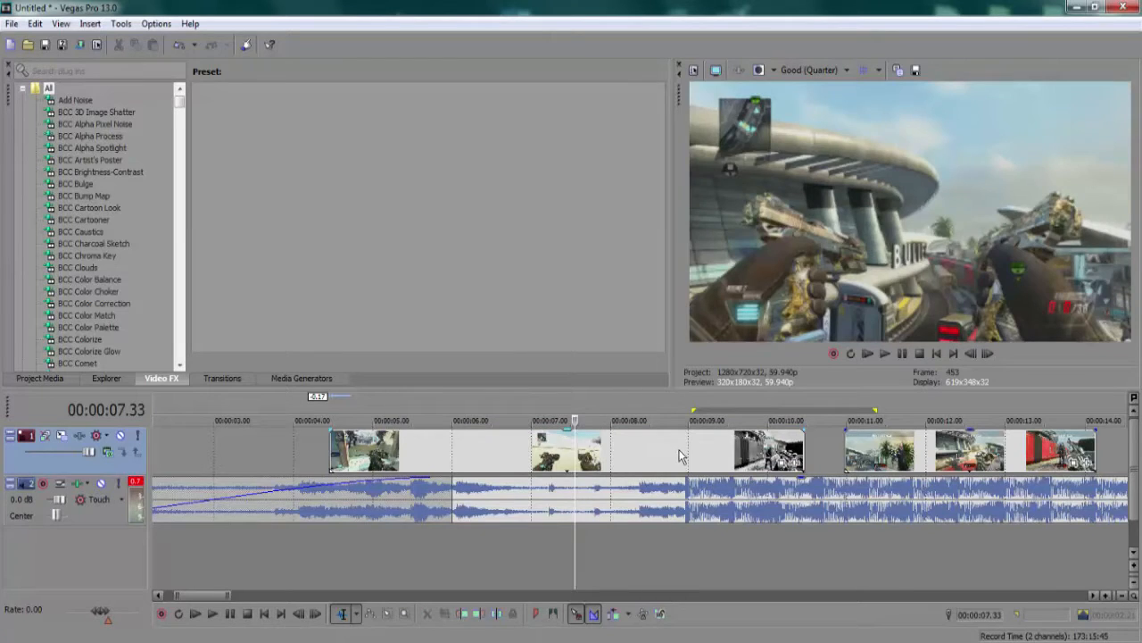
{"action": "left_click", "coordinate": [684, 447]}
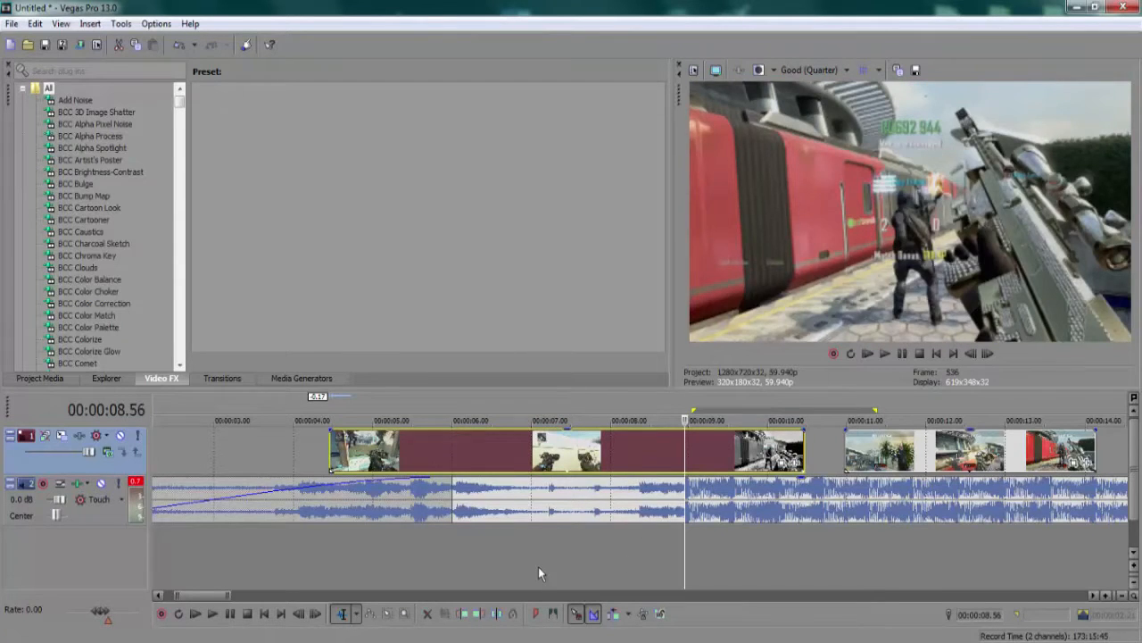
{"action": "left_click", "coordinate": [632, 551]}
{"action": "left_click_drag", "start_coordinate": [497, 559], "coordinate": [598, 552]}
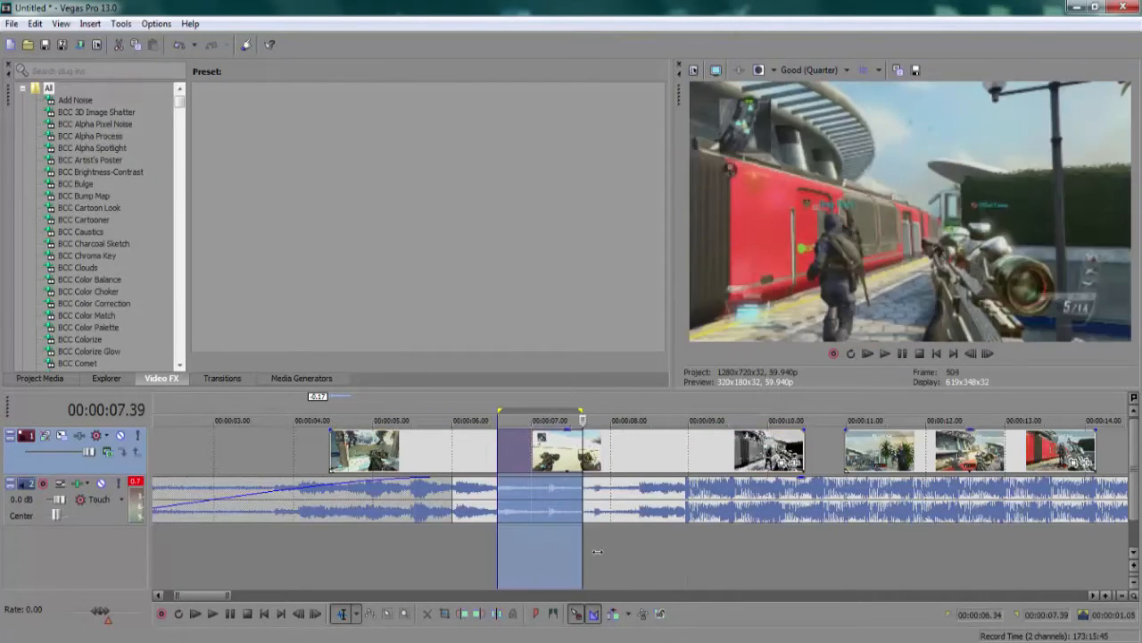
{"action": "left_click", "coordinate": [399, 534]}
{"action": "left_click", "coordinate": [590, 547]}
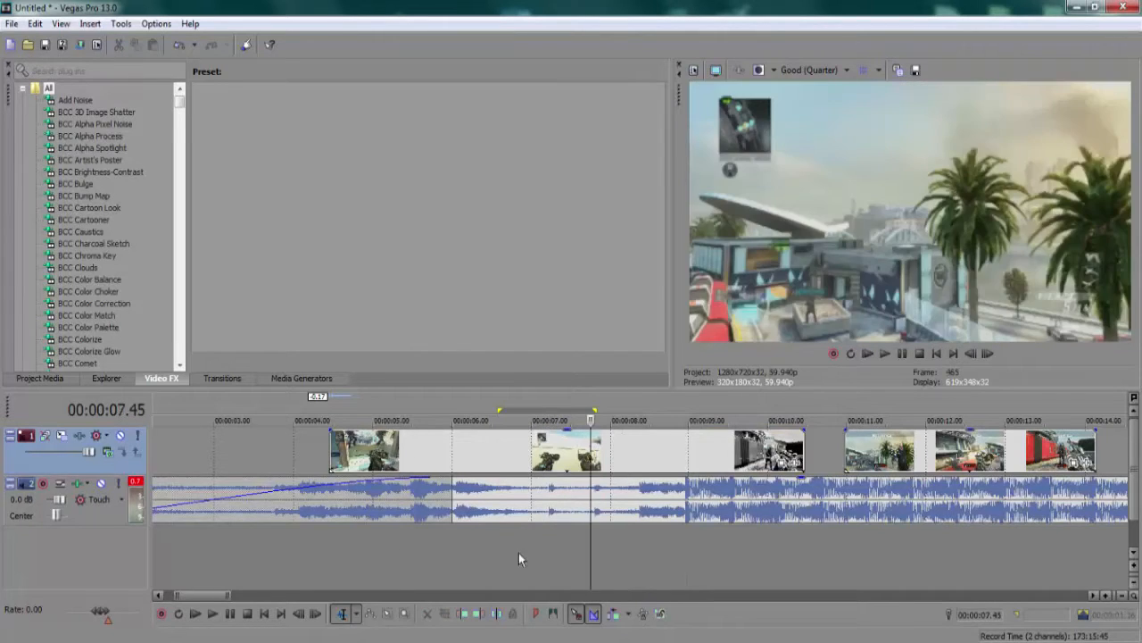
{"action": "double_click", "coordinate": [519, 559]}
Insert an unnamed marker at 00:00:07.29 and move it onto the beat at 00:00:08.56
{"action": "left_click", "coordinate": [570, 550]}
{"action": "key", "text": "m"}
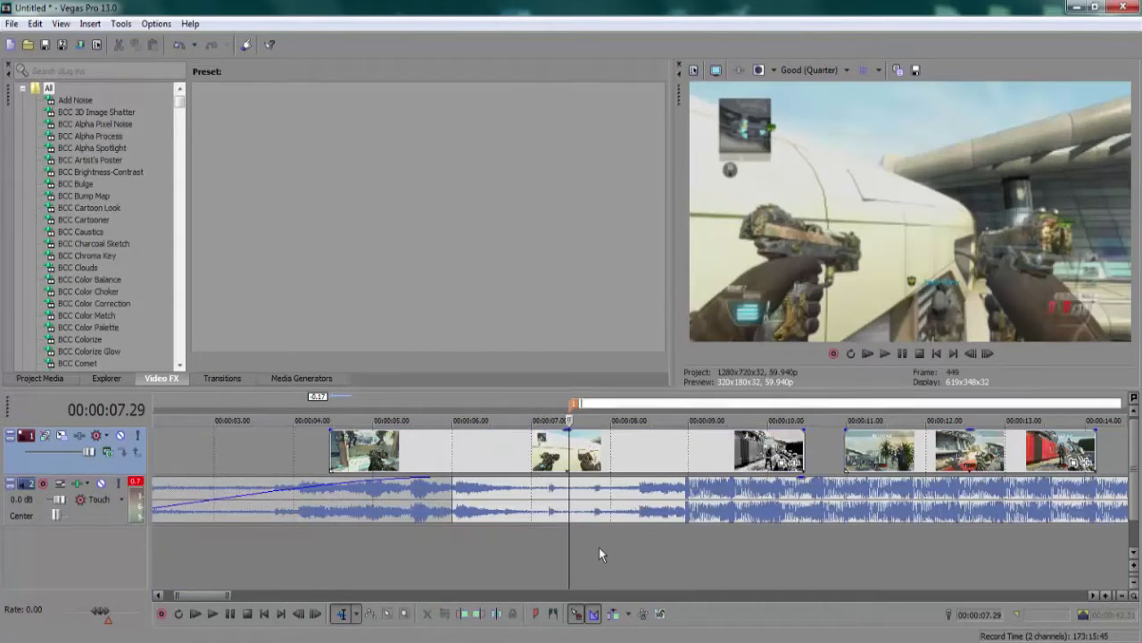
{"action": "key", "text": "Return"}
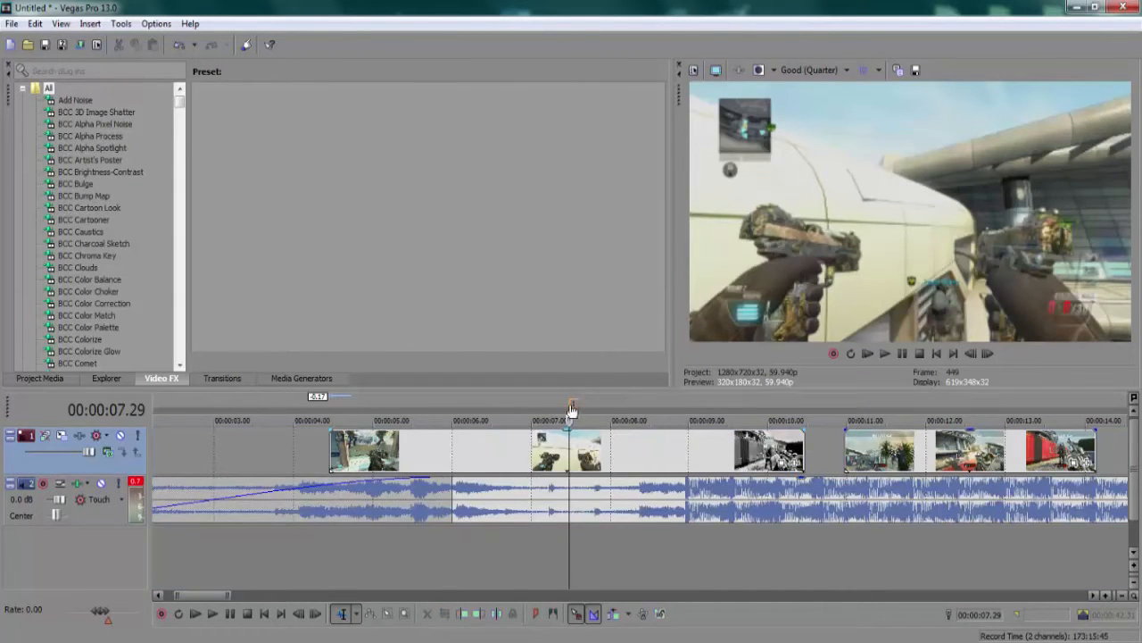
{"action": "left_click_drag", "start_coordinate": [572, 410], "coordinate": [688, 408]}
{"action": "left_click", "coordinate": [687, 444]}
{"action": "scroll", "coordinate": [651, 446], "scroll_direction": "up", "scroll_amount": 4}
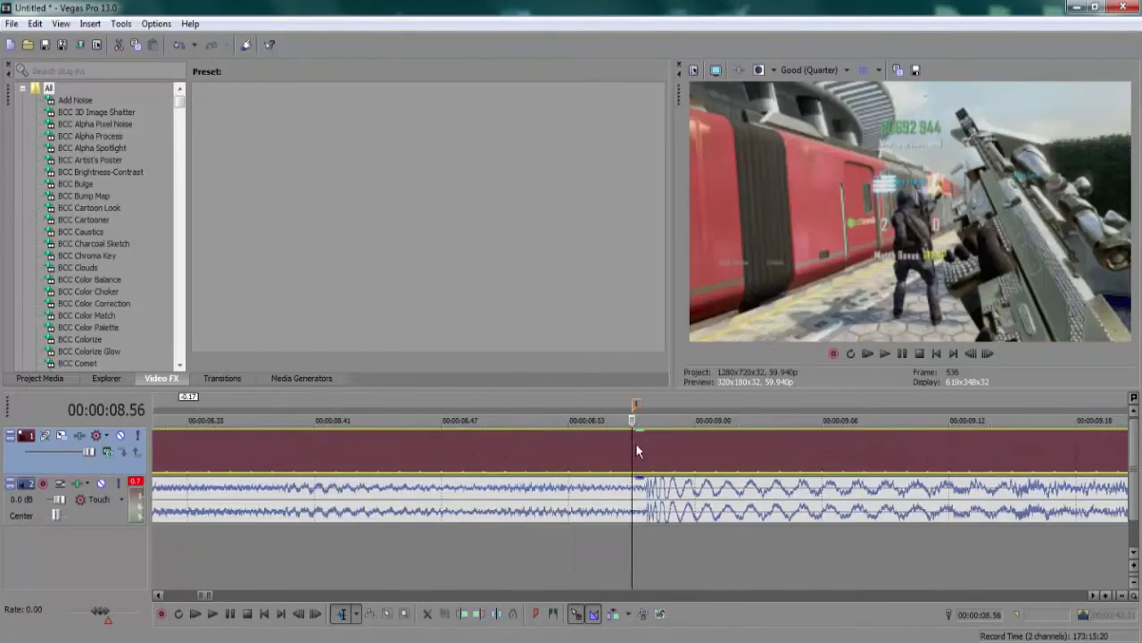
Replace the beat marker with a new one at 00:00:08.56 and preview playback across it
{"action": "right_click", "coordinate": [639, 408]}
{"action": "left_click", "coordinate": [665, 451]}
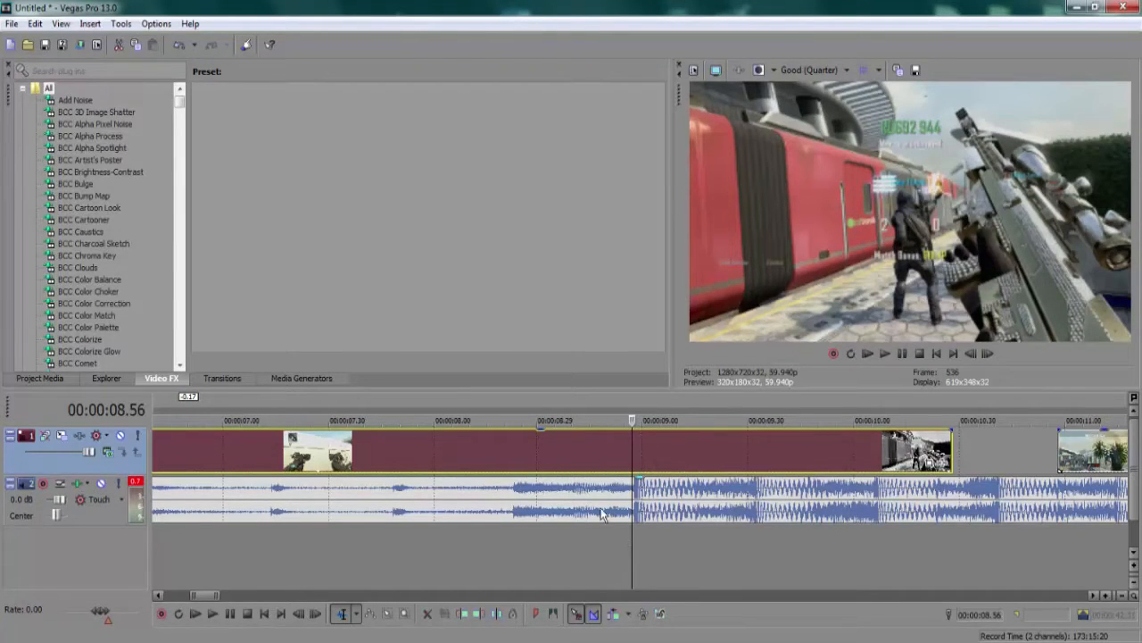
{"action": "key", "text": "m"}
{"action": "left_click", "coordinate": [560, 541]}
{"action": "key", "text": "space"}
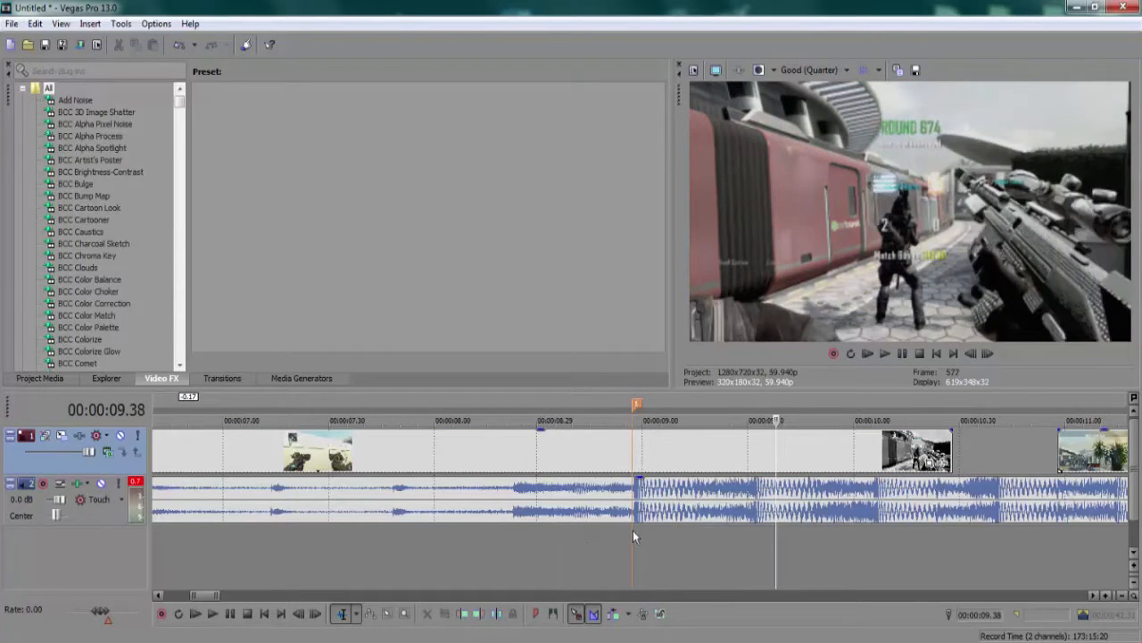
{"action": "key", "text": "space"}
Rename the marker at 00:00:08.56 as "shot"
{"action": "right_click", "coordinate": [636, 404]}
{"action": "left_click", "coordinate": [658, 427]}
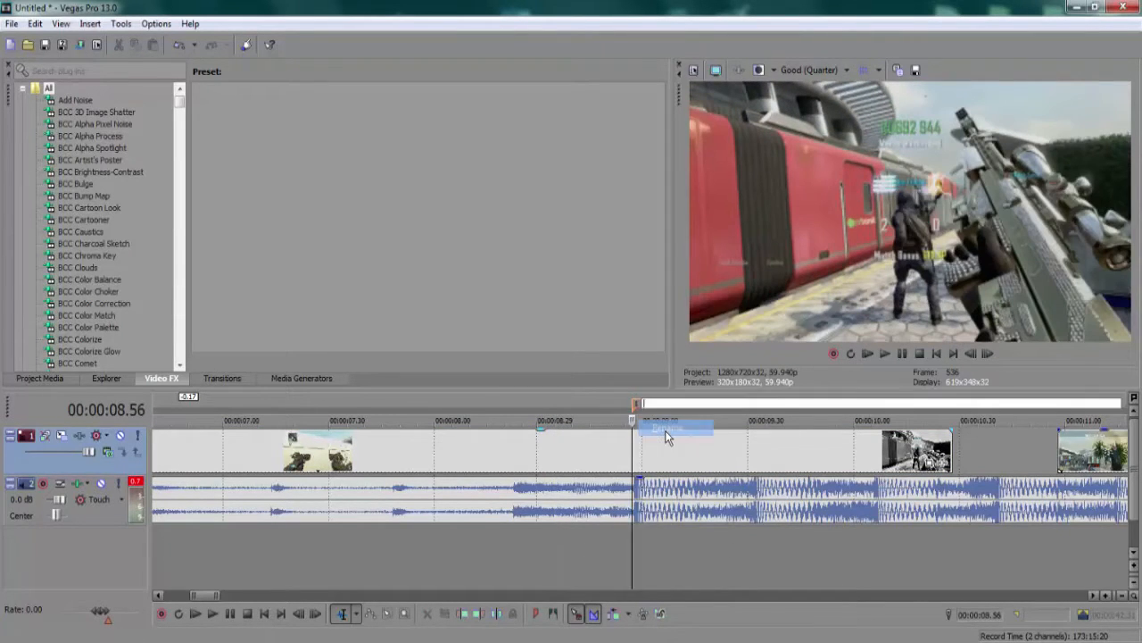
{"action": "type", "text": "sh"}
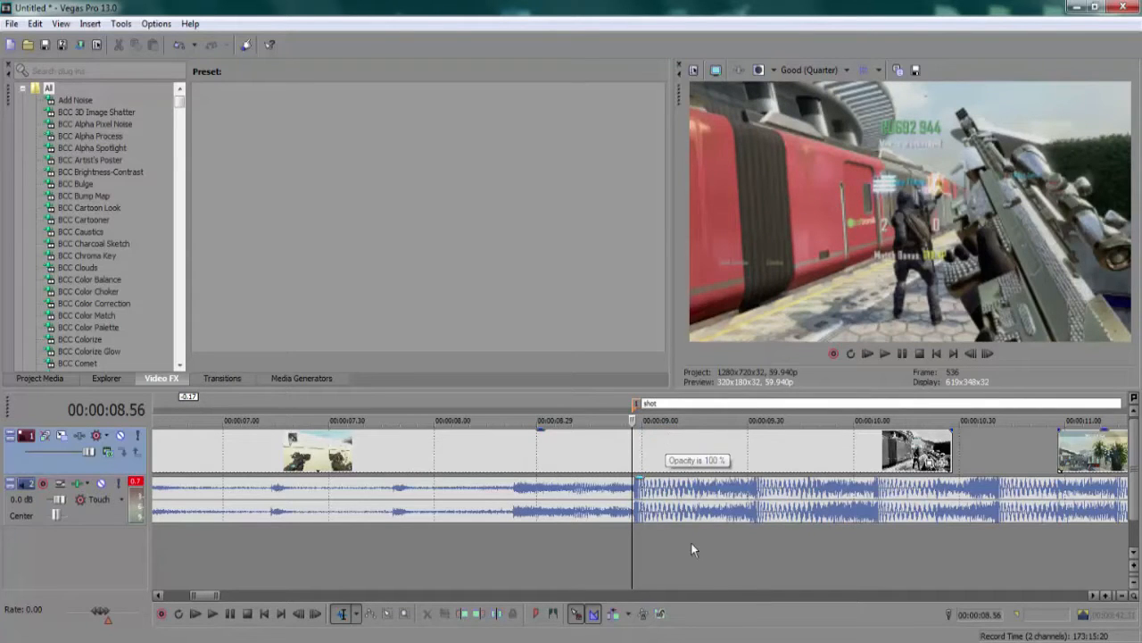
{"action": "type", "text": "ot"}
{"action": "key", "text": "Return"}
{"action": "left_click", "coordinate": [690, 542]}
Delete the "shot" marker from the timeline
{"action": "left_click", "coordinate": [637, 398]}
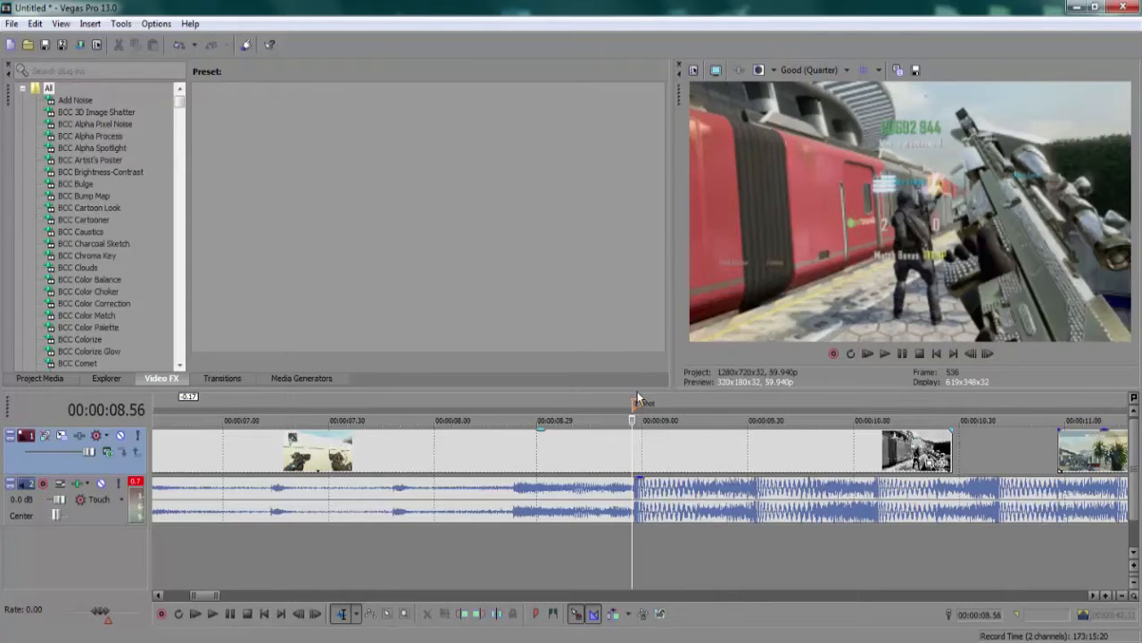
{"action": "right_click", "coordinate": [637, 404]}
{"action": "left_click", "coordinate": [640, 400]}
{"action": "right_click", "coordinate": [637, 403]}
{"action": "left_click", "coordinate": [627, 402]}
{"action": "right_click", "coordinate": [633, 400]}
{"action": "right_click", "coordinate": [634, 402]}
{"action": "left_click", "coordinate": [660, 451]}
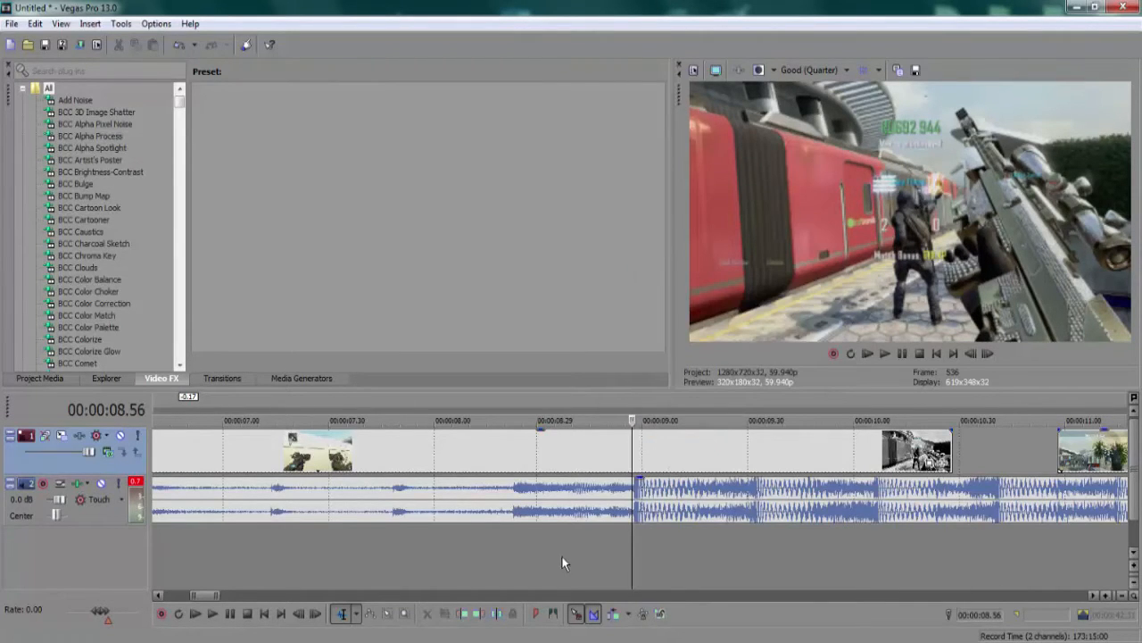
Select the time range from 00:00:04.17 to 00:00:08.47 and insert an unnamed marker at 00:00:08.53
{"action": "scroll", "coordinate": [553, 551], "scroll_direction": "down", "scroll_amount": 5}
{"action": "left_click_drag", "start_coordinate": [380, 558], "coordinate": [616, 558]}
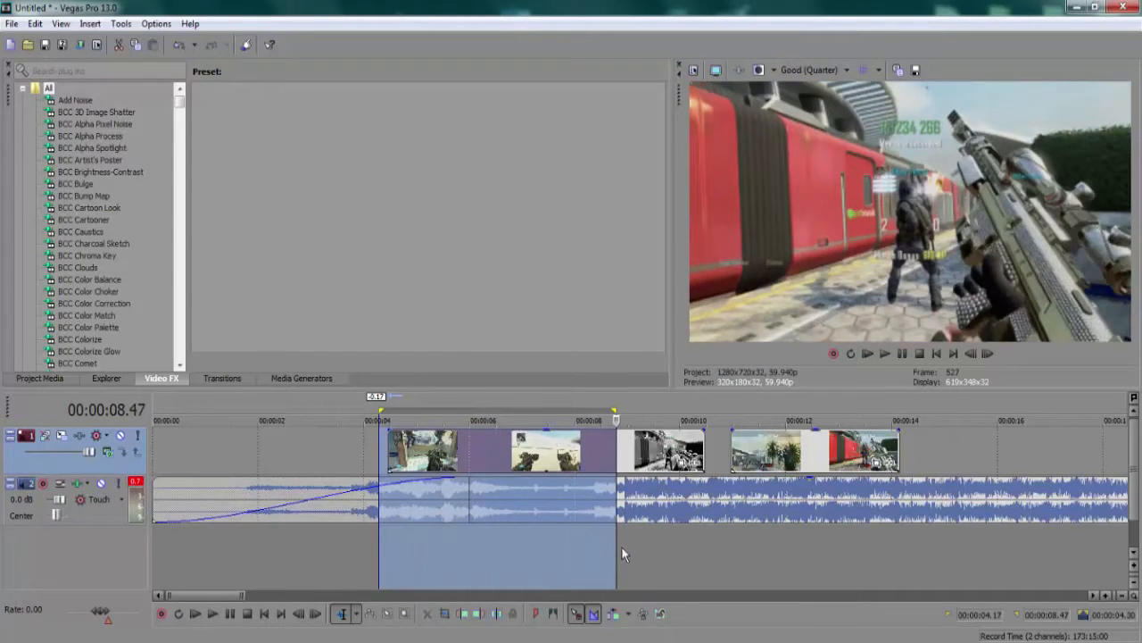
{"action": "left_click", "coordinate": [622, 554]}
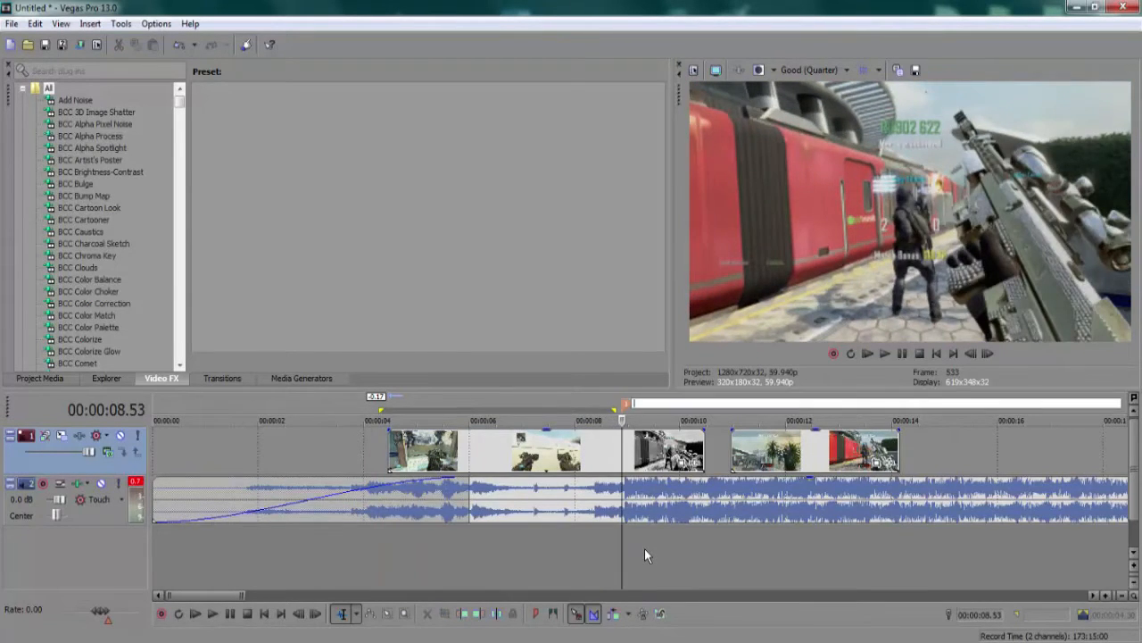
{"action": "left_click", "coordinate": [542, 559]}
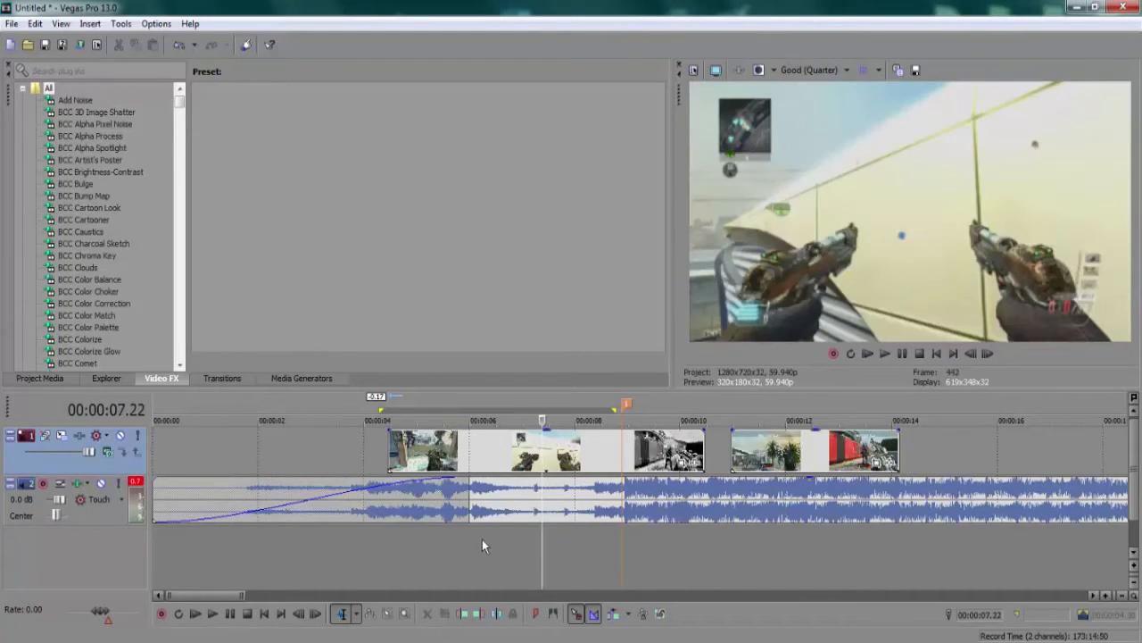
Delete the marker at 00:00:08.53 and place the cursor before the first clip at 00:00:03.40
{"action": "right_click", "coordinate": [630, 406]}
{"action": "left_click", "coordinate": [658, 454]}
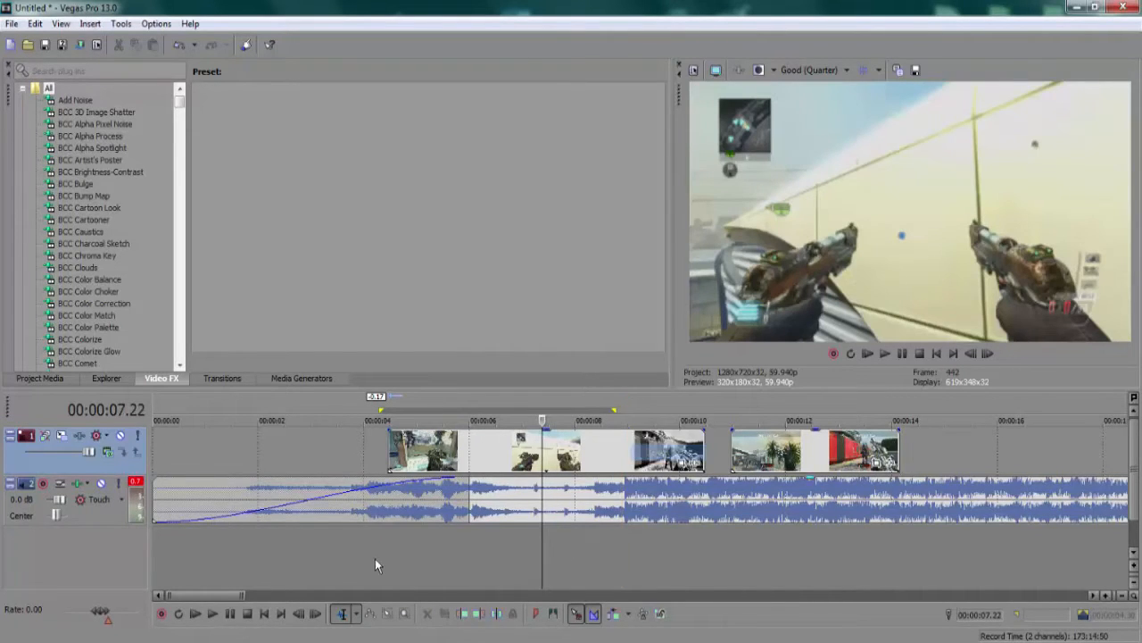
{"action": "left_click", "coordinate": [346, 555]}
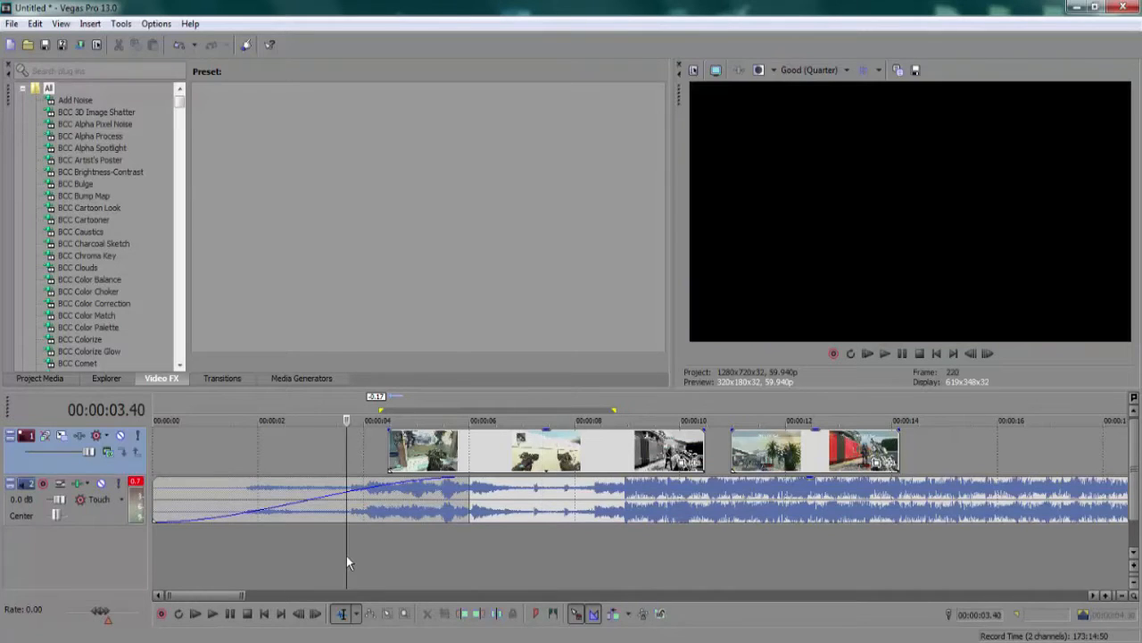
Play the edit from 00:00:03.40 and place the cursor at the music drop at 00:00:08.56
{"action": "key", "text": "space"}
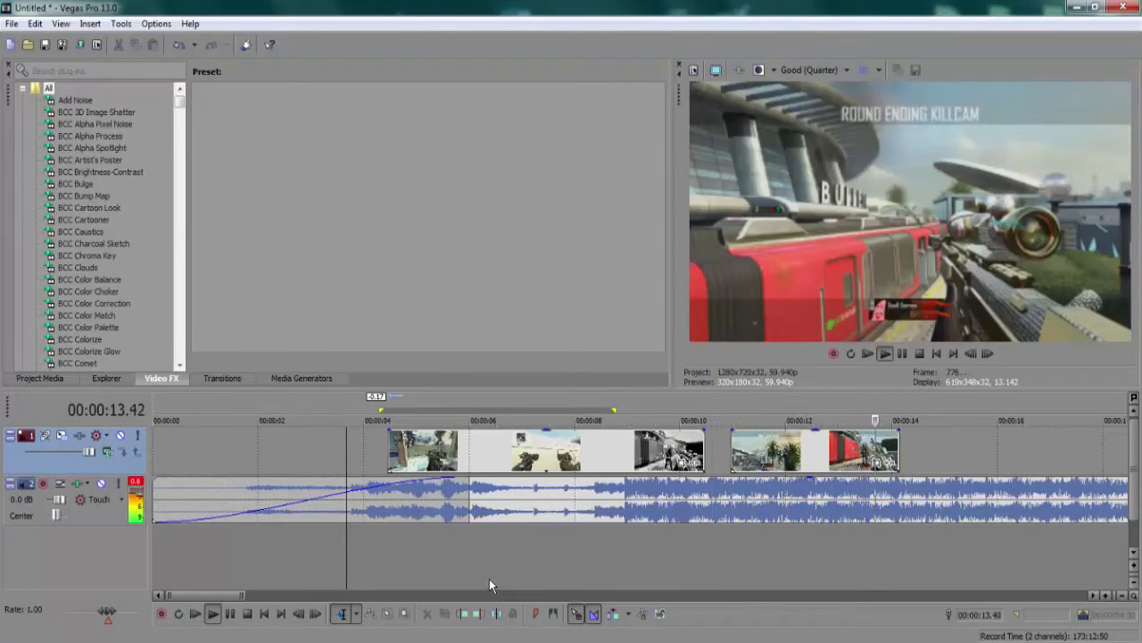
{"action": "key", "text": "space"}
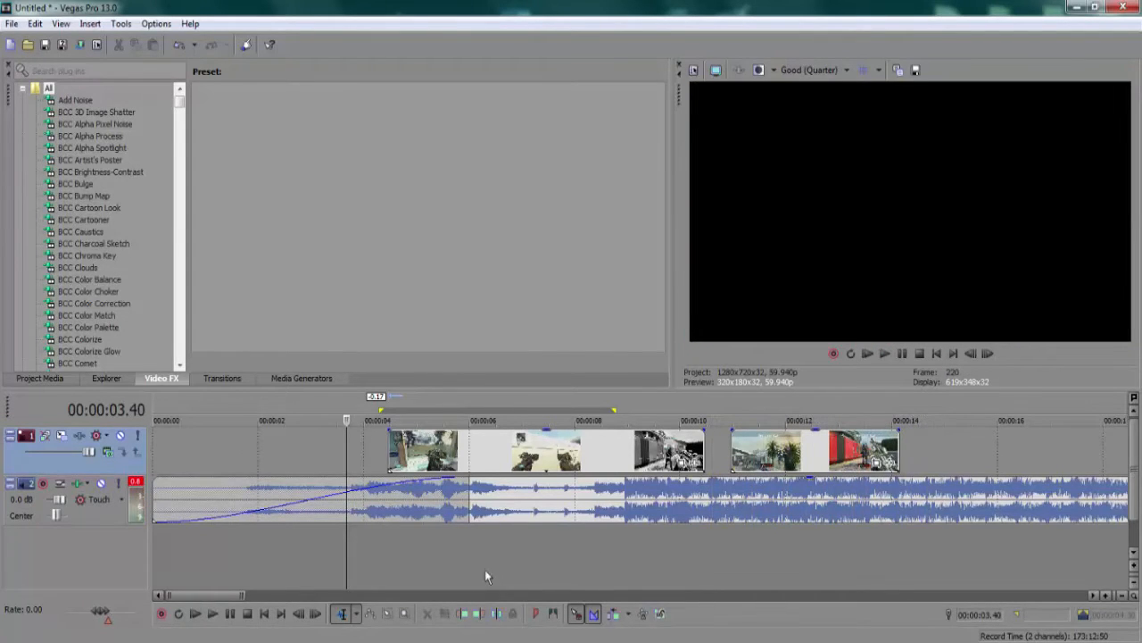
{"action": "left_click_drag", "start_coordinate": [476, 571], "coordinate": [624, 550]}
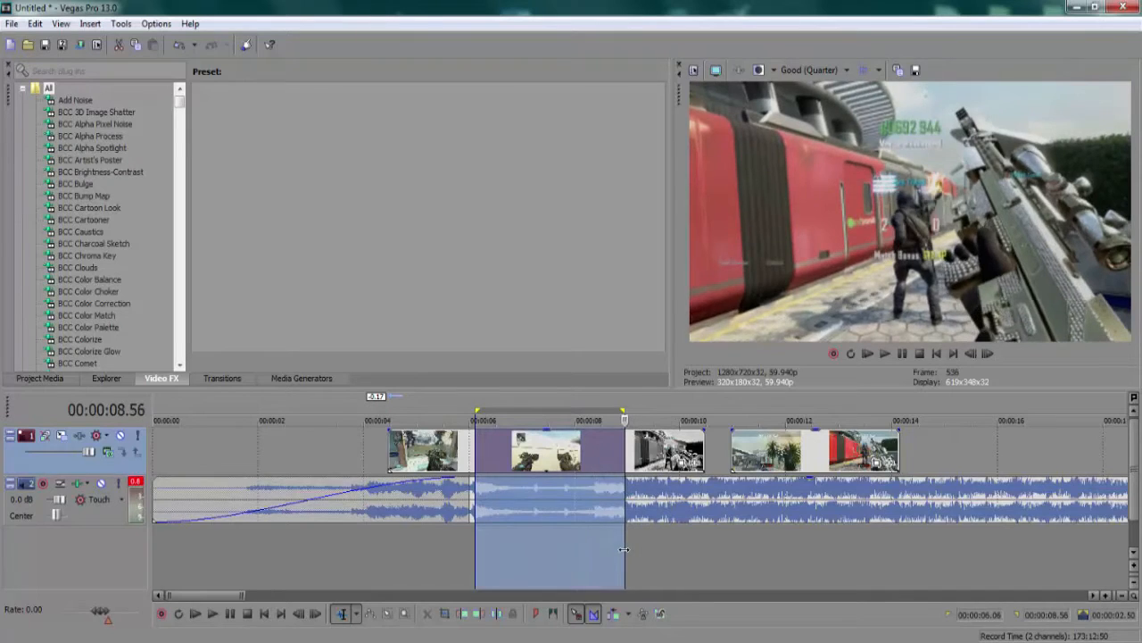
{"action": "left_click", "coordinate": [505, 565]}
{"action": "left_click", "coordinate": [620, 545]}
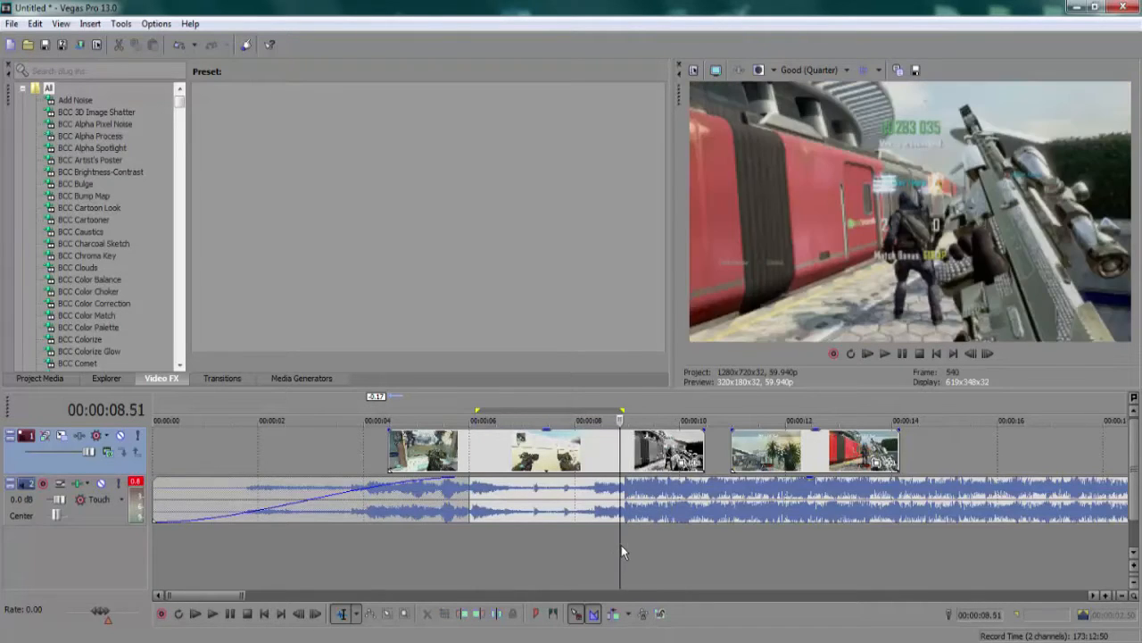
{"action": "left_click", "coordinate": [624, 550]}
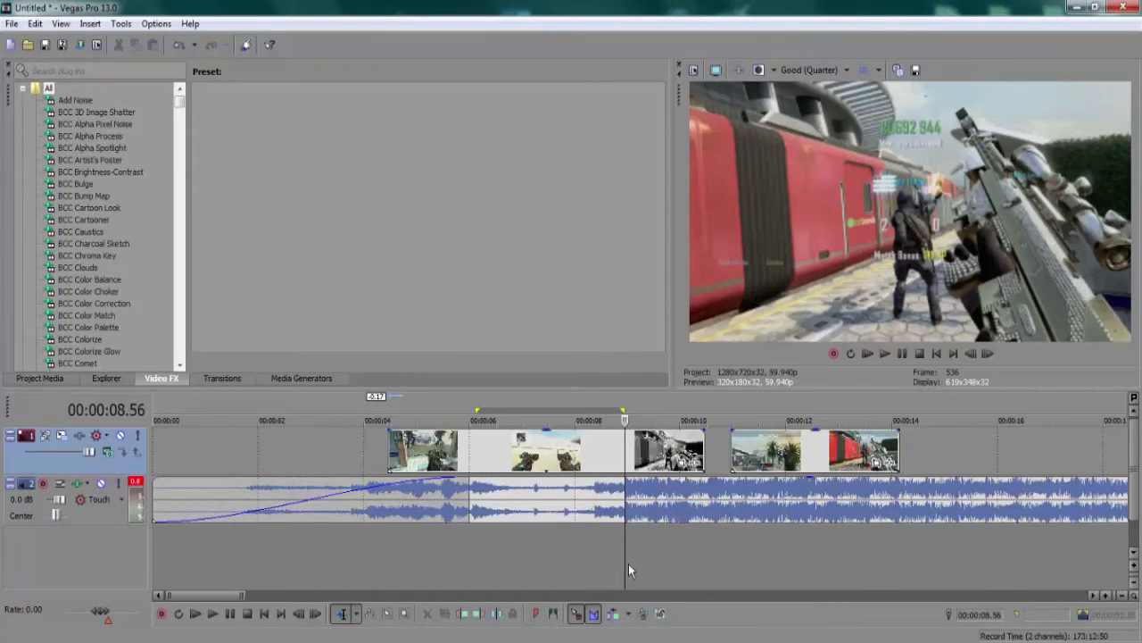
Examine the music waveform closely around the drop, checking the position of each beat spike from 00:00:08.57 onward
{"action": "scroll", "coordinate": [624, 566], "scroll_direction": "up", "scroll_amount": 3}
{"action": "scroll", "coordinate": [632, 497], "scroll_direction": "down", "scroll_amount": 1}
{"action": "scroll", "coordinate": [632, 497], "scroll_direction": "up", "scroll_amount": 1}
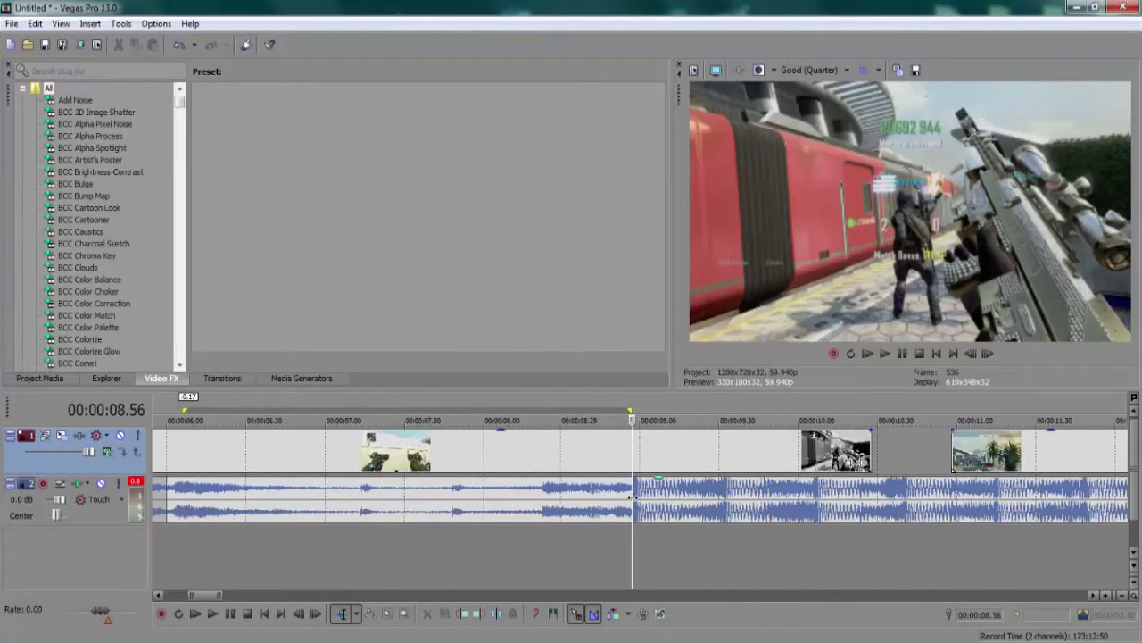
{"action": "left_click", "coordinate": [635, 546]}
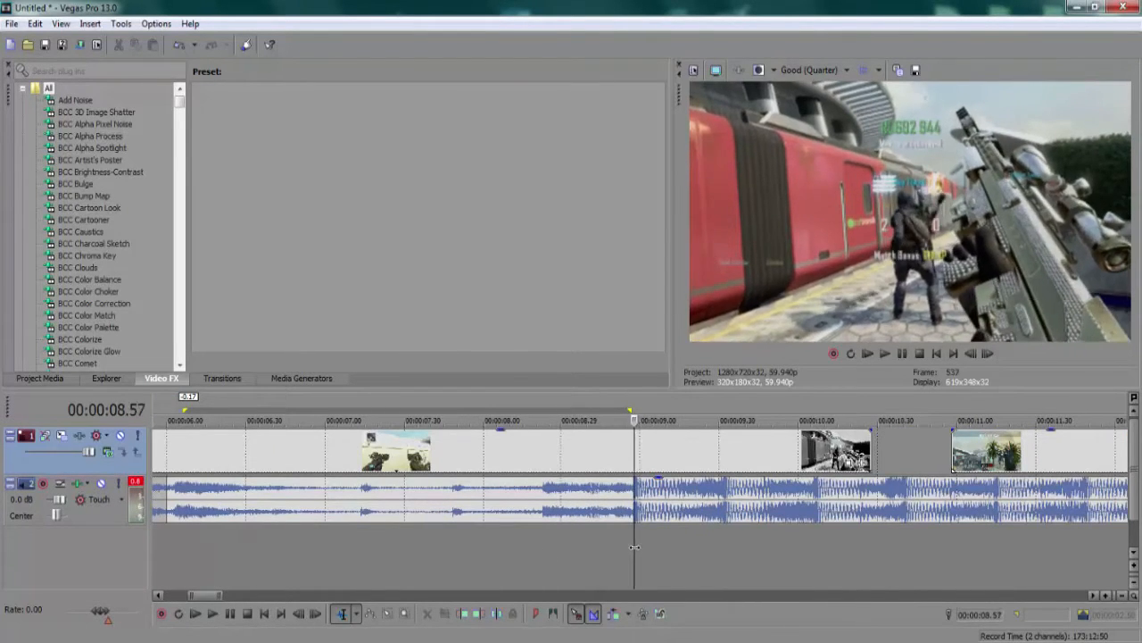
{"action": "left_click", "coordinate": [632, 490]}
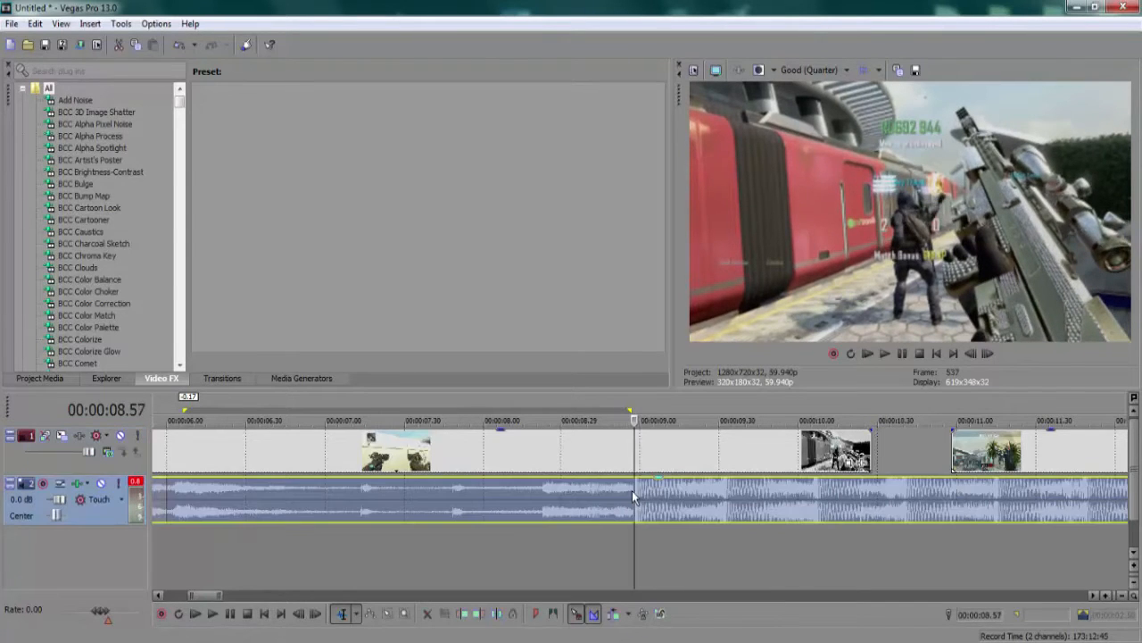
{"action": "left_click", "coordinate": [721, 504]}
{"action": "left_click", "coordinate": [838, 507]}
{"action": "left_click", "coordinate": [897, 502]}
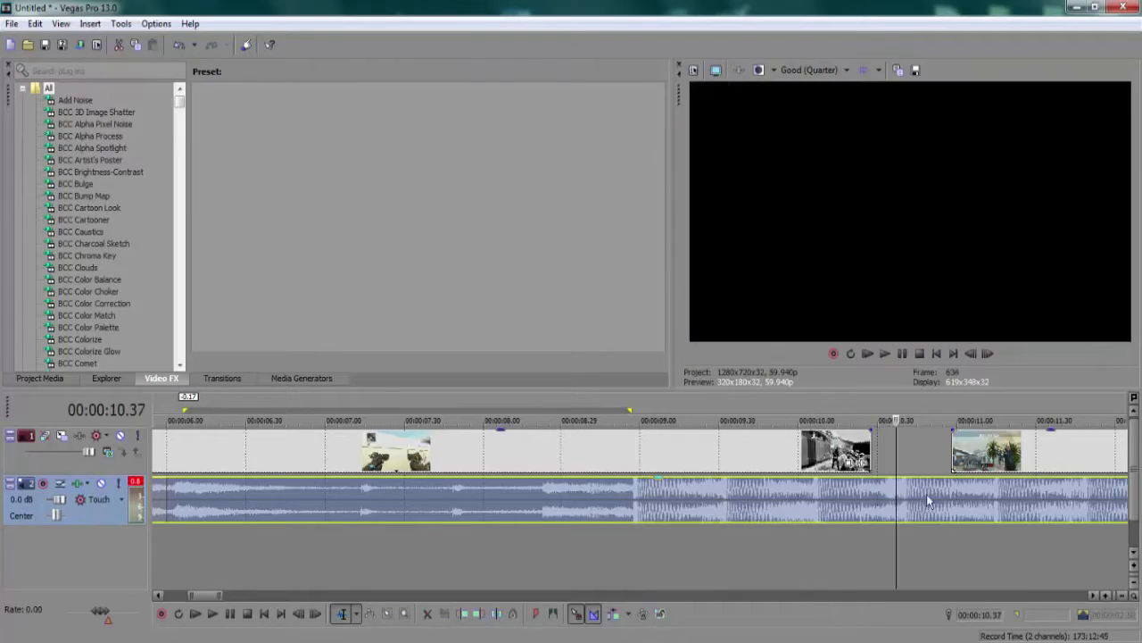
{"action": "left_click", "coordinate": [993, 495]}
{"action": "left_click", "coordinate": [455, 552]}
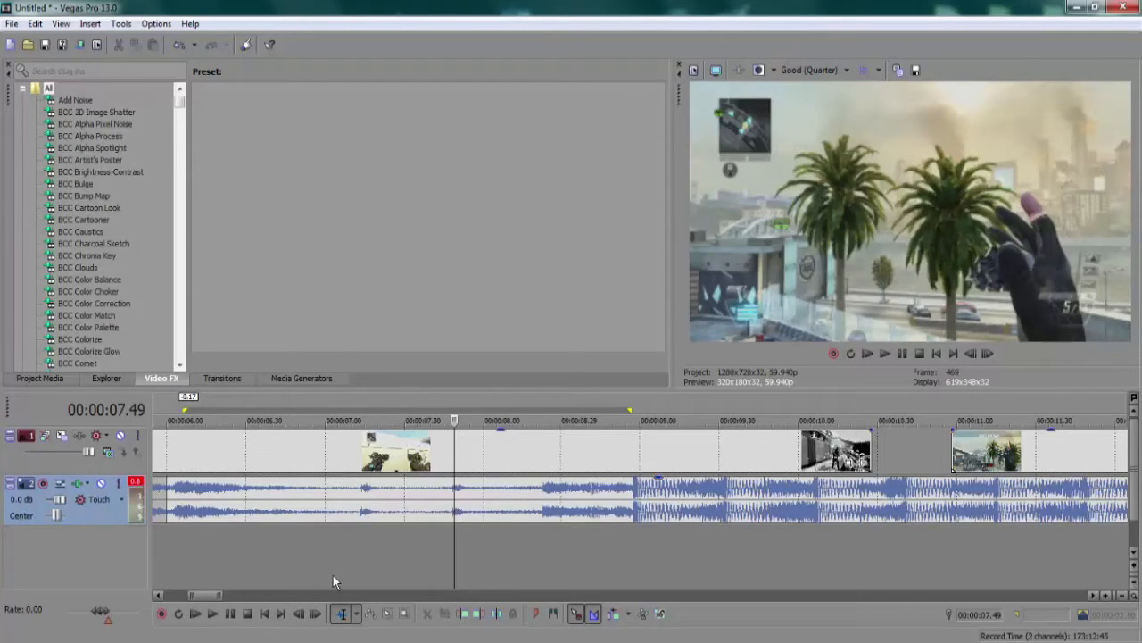
Play the music from 00:00:06.08 and insert eight markers on successive beats, starting at the drop
{"action": "scroll", "coordinate": [332, 575], "scroll_direction": "down", "scroll_amount": 3}
{"action": "left_click", "coordinate": [498, 565]}
{"action": "key", "text": "space"}
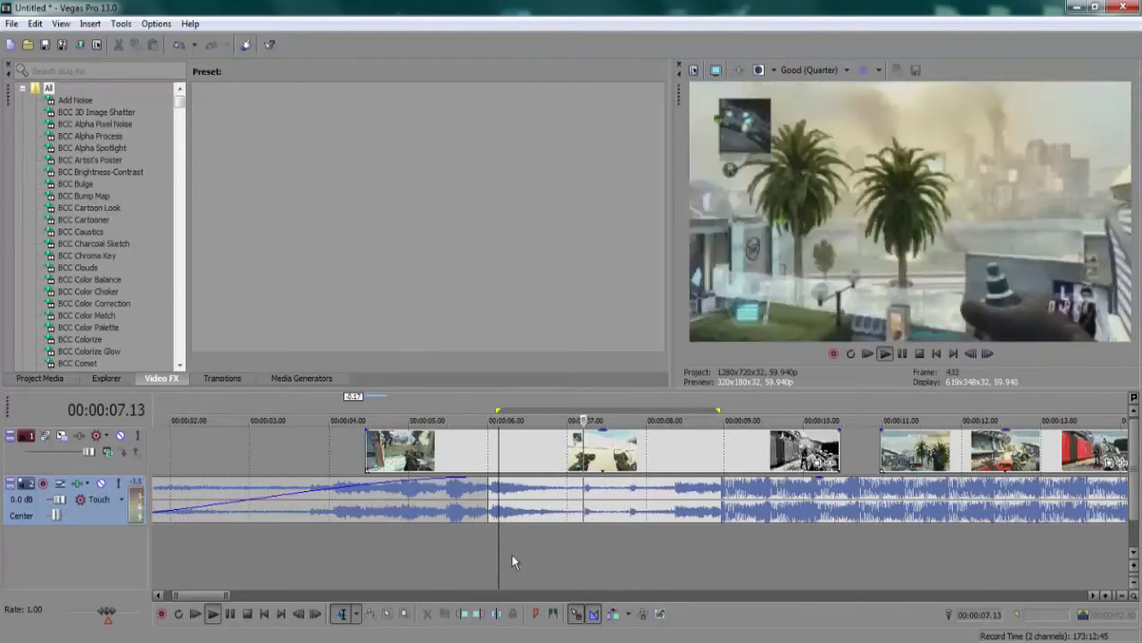
{"action": "key", "text": "m"}
{"action": "key", "text": "m"}
{"action": "key", "text": "m"}
{"action": "key", "text": "m"}
{"action": "key", "text": "m"}
{"action": "key", "text": "m"}
{"action": "key", "text": "m"}
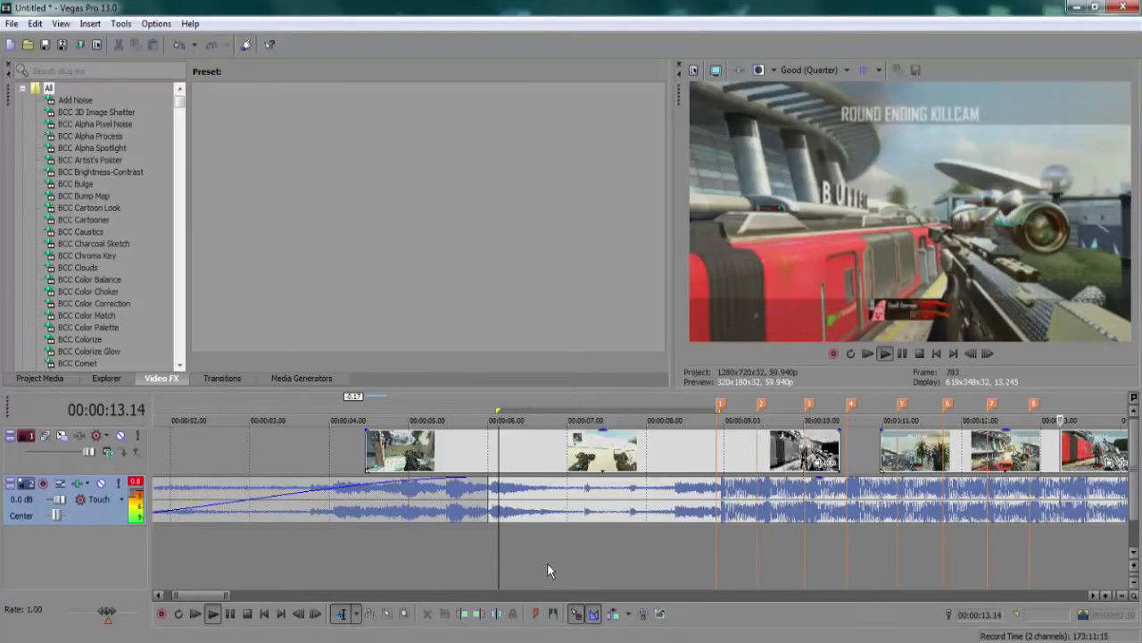
{"action": "key", "text": "space"}
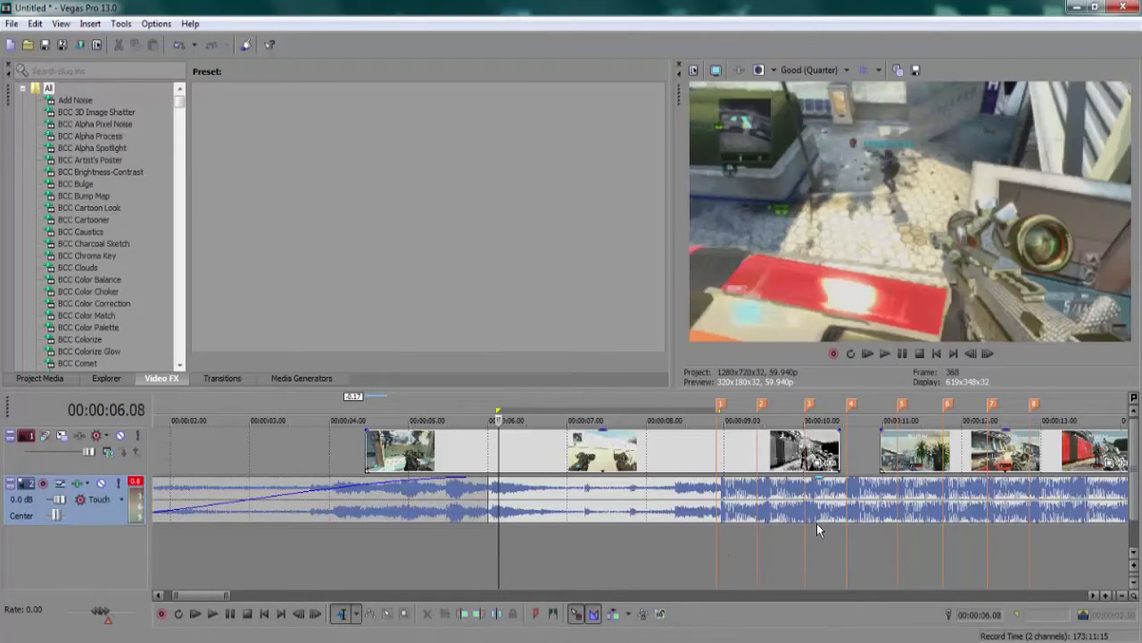
Move marker 1 onto the drop in the music waveform at 00:00:08.56
{"action": "left_click", "coordinate": [718, 535]}
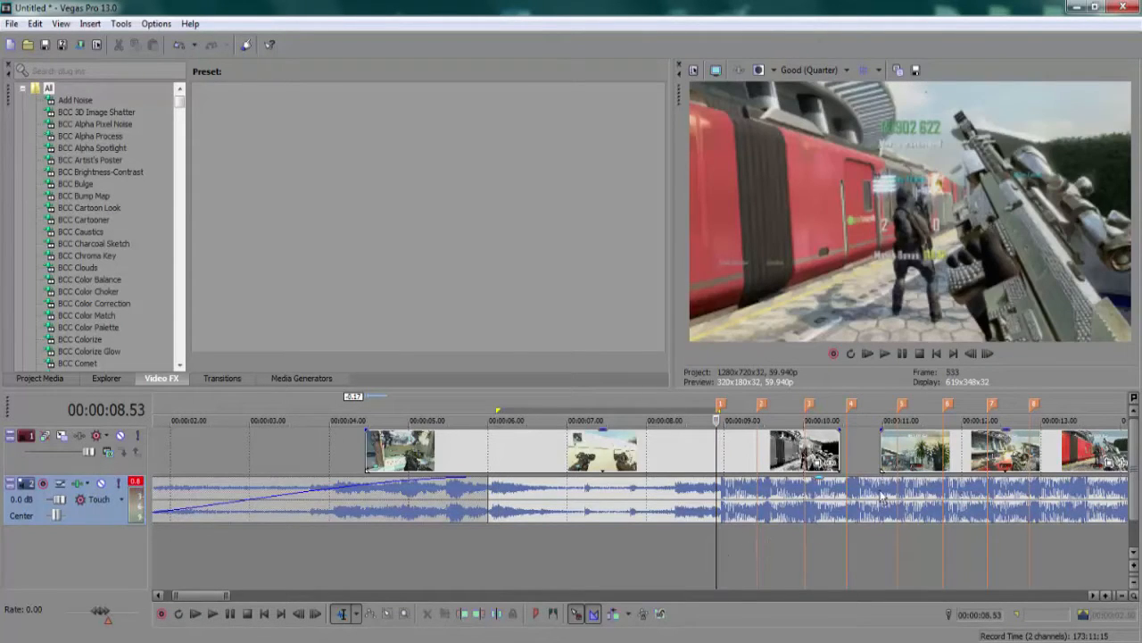
{"action": "left_click", "coordinate": [721, 460]}
{"action": "key", "text": "Up"}
{"action": "key", "text": "Up"}
{"action": "key", "text": "Up"}
{"action": "key", "text": "Up"}
{"action": "key", "text": "Up"}
{"action": "key", "text": "Left"}
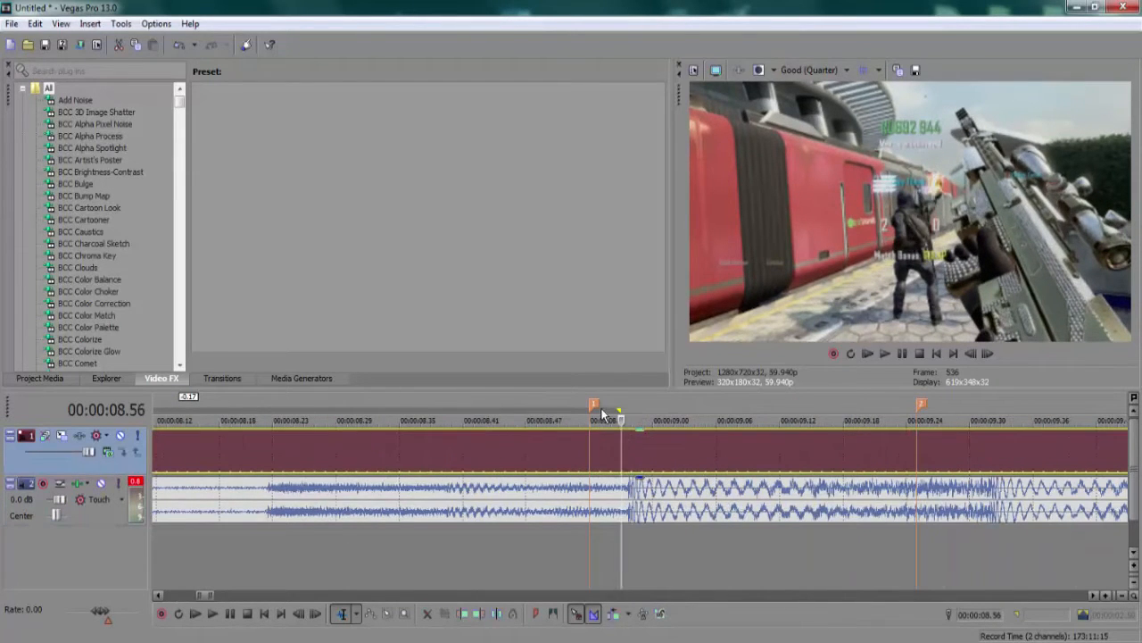
{"action": "mouse_move", "coordinate": [607, 408]}
{"action": "left_mouse_down"}
{"action": "mouse_move", "coordinate": [638, 408]}
{"action": "mouse_move", "coordinate": [623, 416]}
{"action": "left_mouse_up"}
{"action": "key", "text": "Down"}
{"action": "key", "text": "Up"}
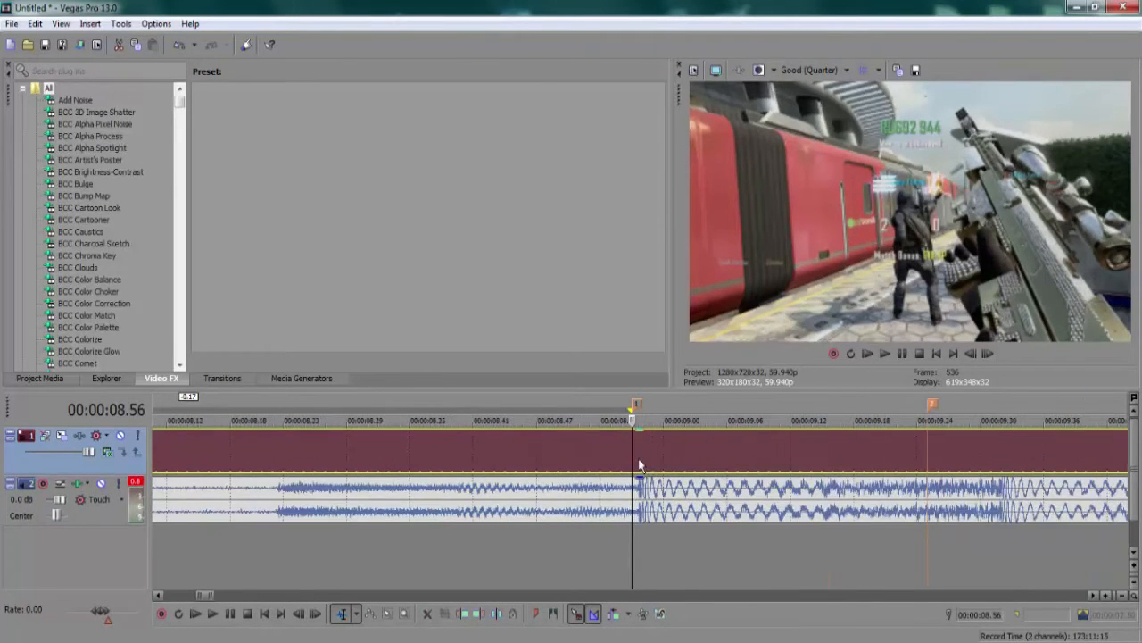
{"action": "key", "text": "Right"}
{"action": "key", "text": "Left"}
{"action": "key", "text": "Down"}
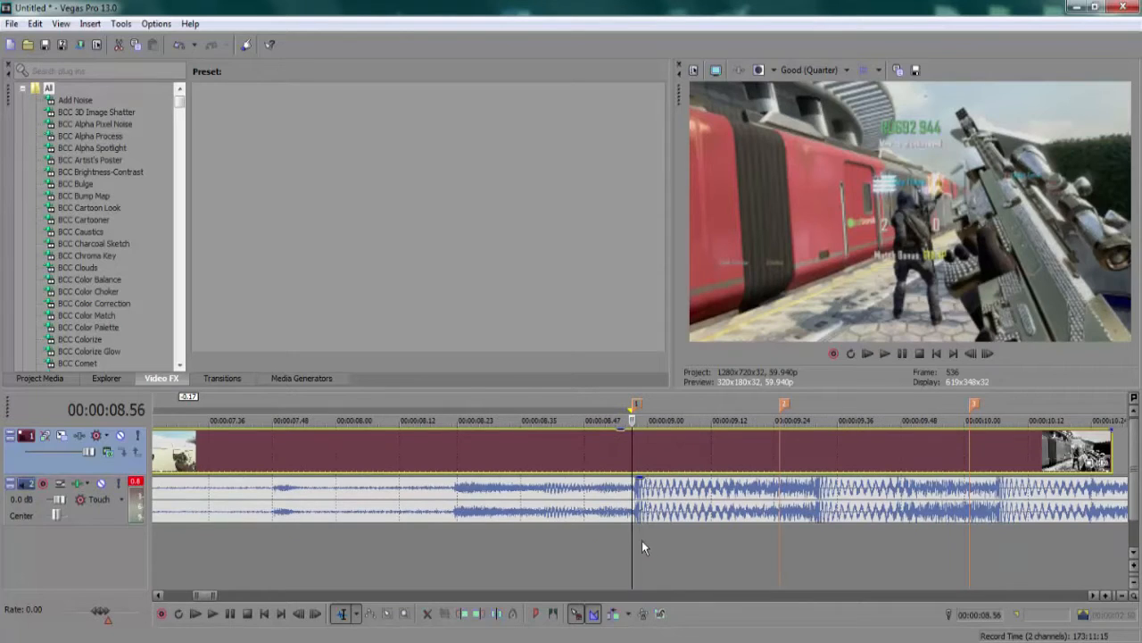
{"action": "mouse_move", "coordinate": [629, 539]}
{"action": "left_mouse_down"}
{"action": "mouse_move", "coordinate": [651, 540]}
{"action": "mouse_move", "coordinate": [632, 540]}
{"action": "left_mouse_up"}
{"action": "left_click", "coordinate": [679, 539]}
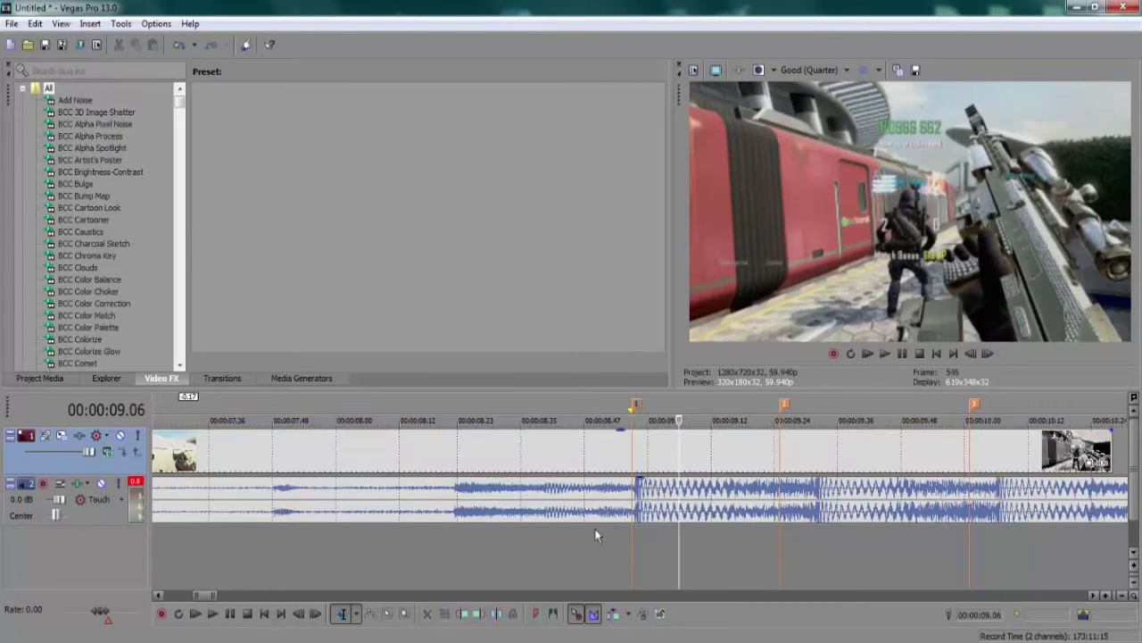
{"action": "left_click", "coordinate": [578, 531]}
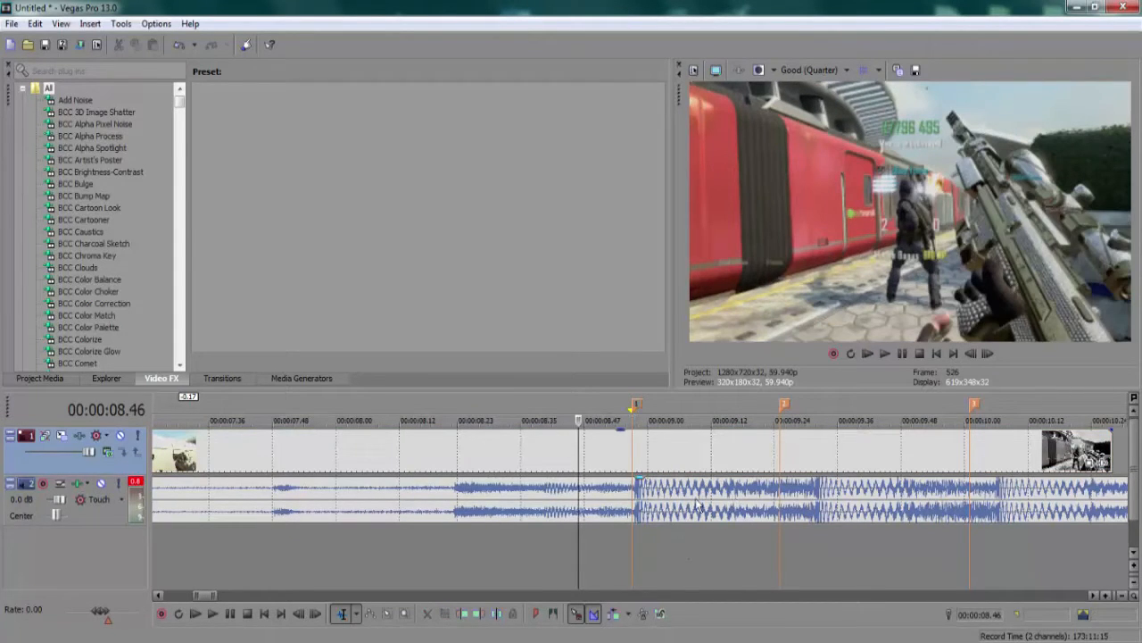
Move marker 2 to the beat at 00:00:09.31 and marker 3 to the beat at 00:00:10.05
{"action": "left_click", "coordinate": [635, 487]}
{"action": "scroll", "coordinate": [650, 507], "scroll_direction": "down", "scroll_amount": 3}
{"action": "scroll", "coordinate": [649, 509], "scroll_direction": "up", "scroll_amount": 1}
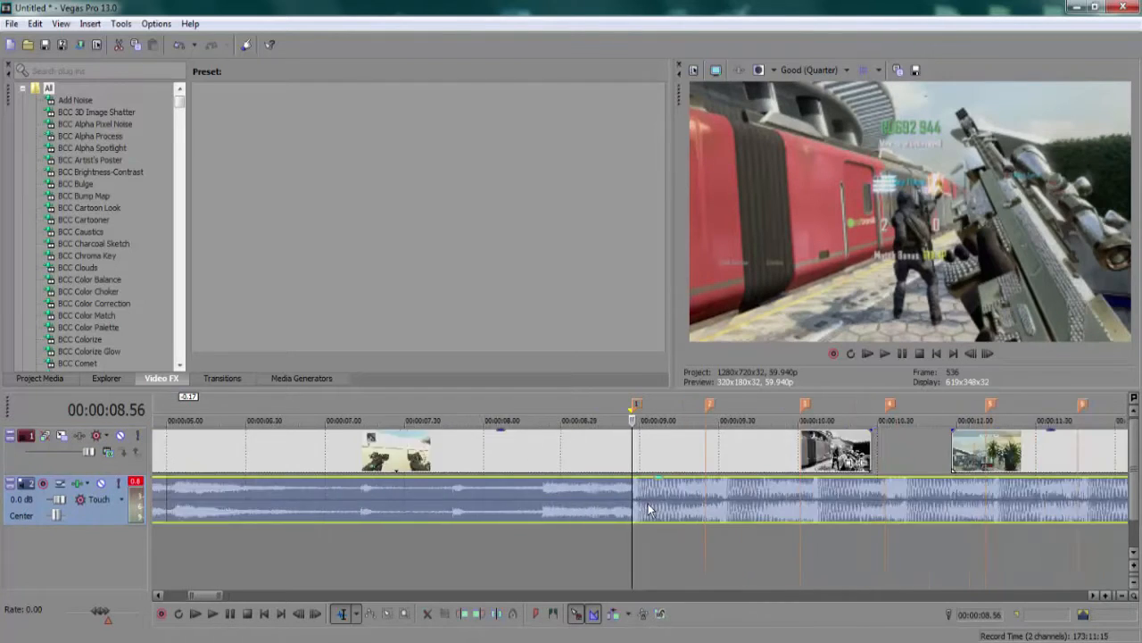
{"action": "scroll", "coordinate": [649, 508], "scroll_direction": "up", "scroll_amount": 2}
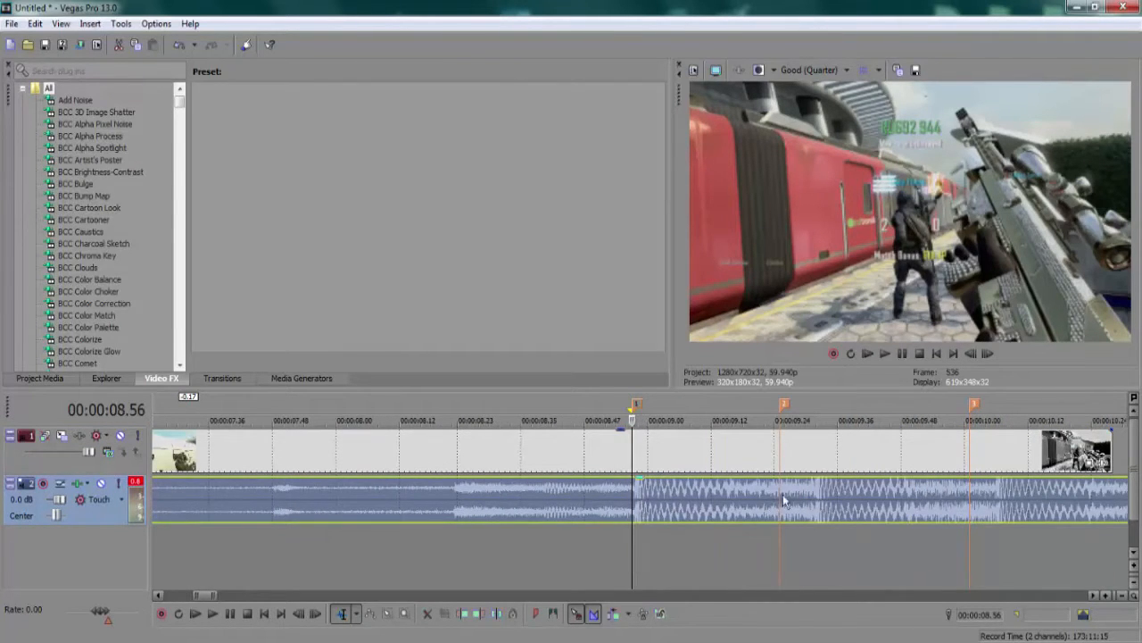
{"action": "left_click", "coordinate": [816, 498]}
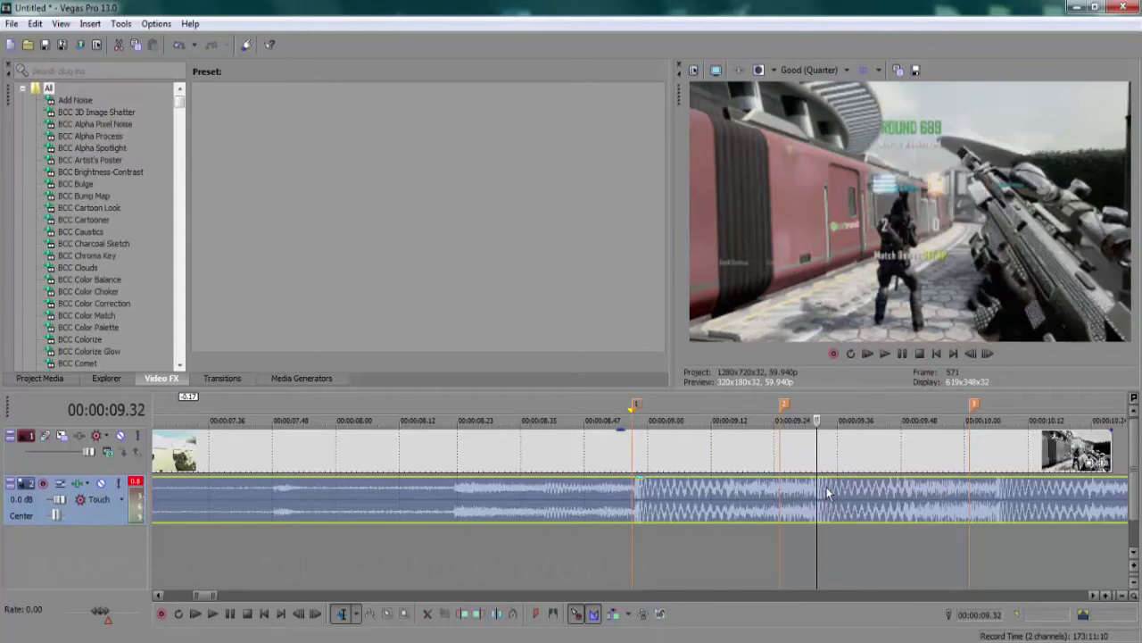
{"action": "key", "text": "Left"}
{"action": "left_click_drag", "start_coordinate": [784, 407], "coordinate": [814, 408]}
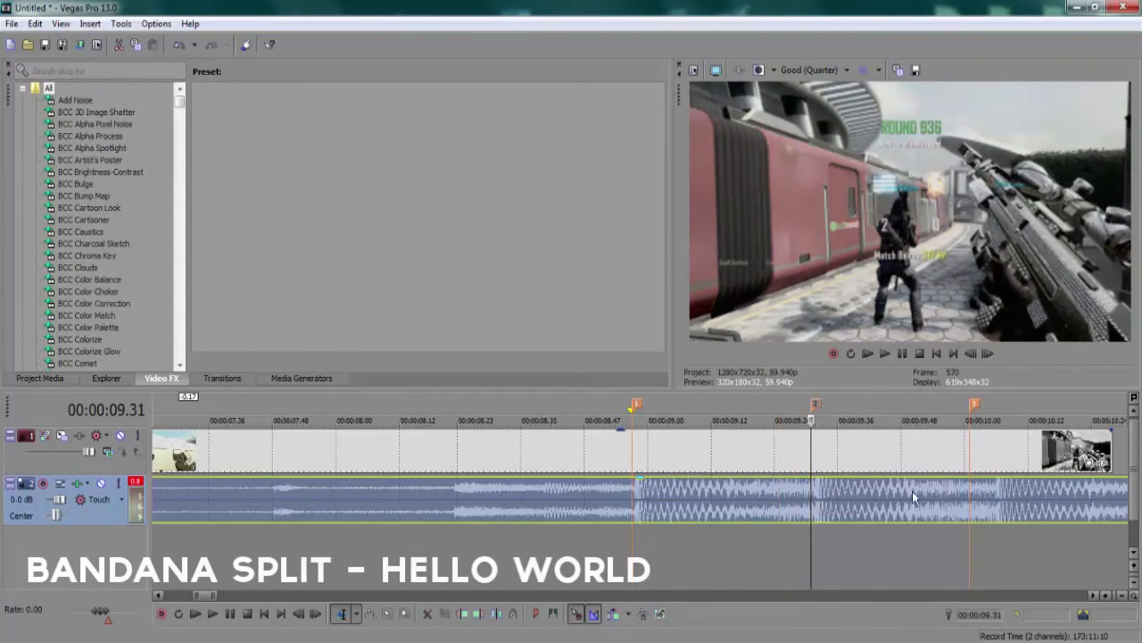
{"action": "left_click", "coordinate": [990, 498]}
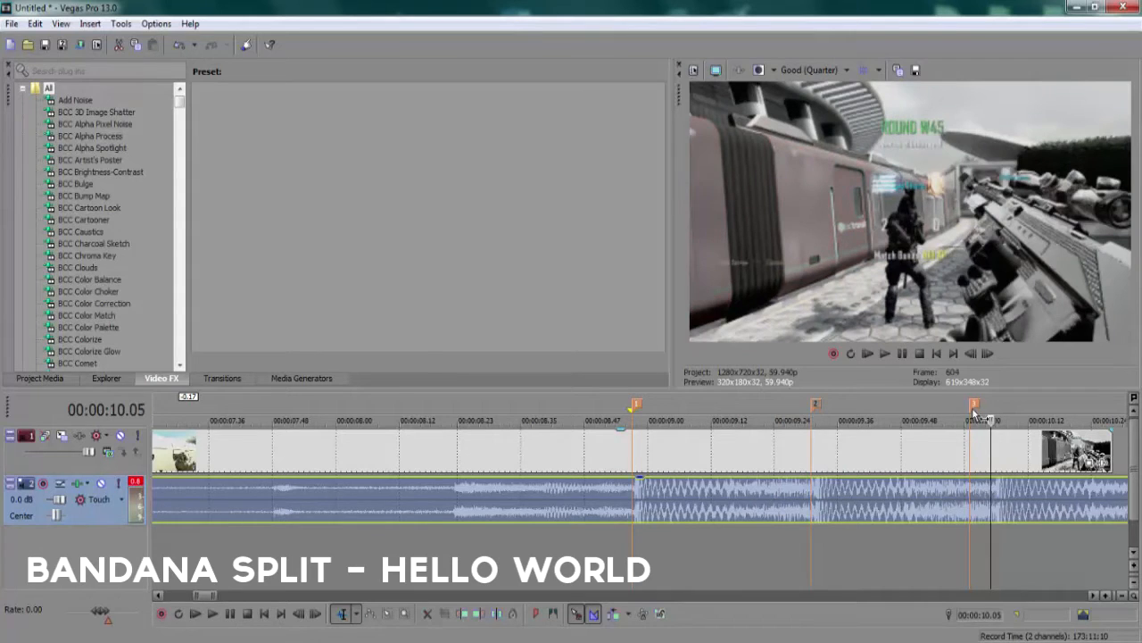
{"action": "left_click_drag", "start_coordinate": [974, 408], "coordinate": [991, 408]}
{"action": "scroll", "coordinate": [946, 491], "scroll_direction": "down", "scroll_amount": 2}
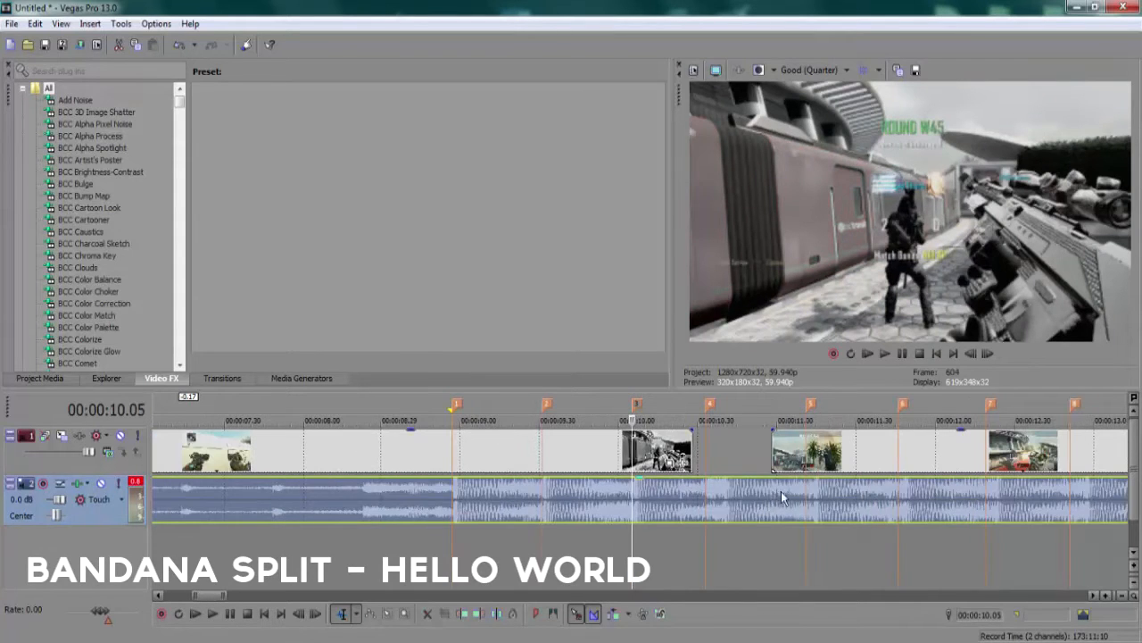
Align markers 4 to 8 with their waveform beats, placing marker 4 at 00:00:10.40, marker 6 at 00:00:11.47 and marker 7 at 00:00:12.22
{"action": "left_click", "coordinate": [725, 497]}
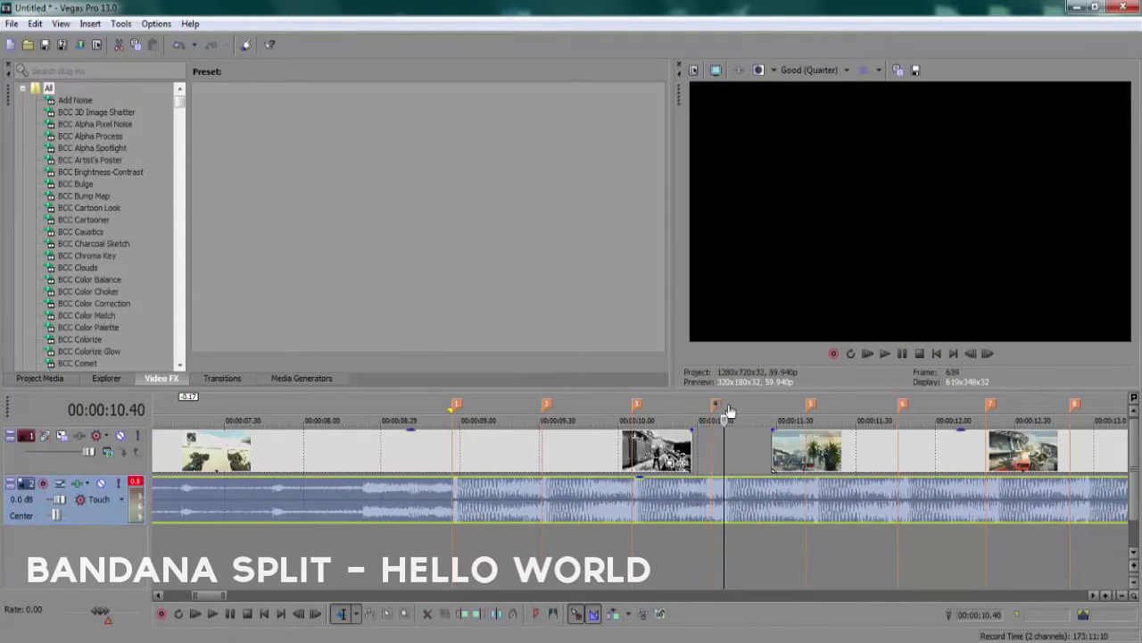
{"action": "left_click", "coordinate": [812, 487]}
{"action": "left_click_drag", "start_coordinate": [810, 405], "coordinate": [816, 406]}
{"action": "left_click", "coordinate": [902, 493]}
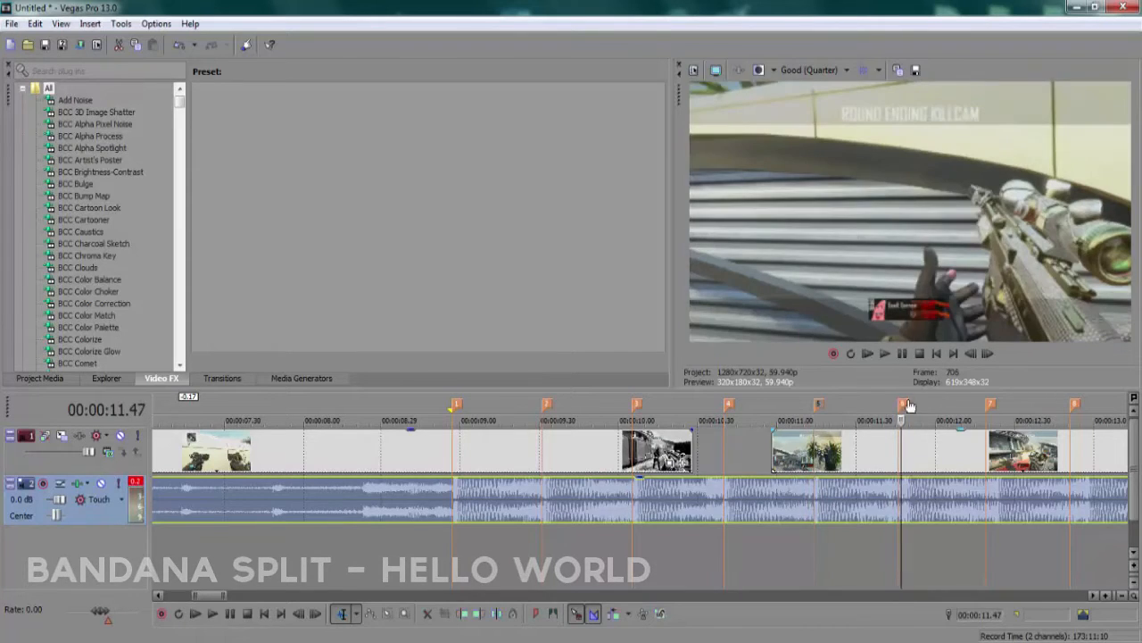
{"action": "left_click", "coordinate": [992, 491]}
{"action": "scroll", "coordinate": [997, 410], "scroll_direction": "down", "scroll_amount": 1}
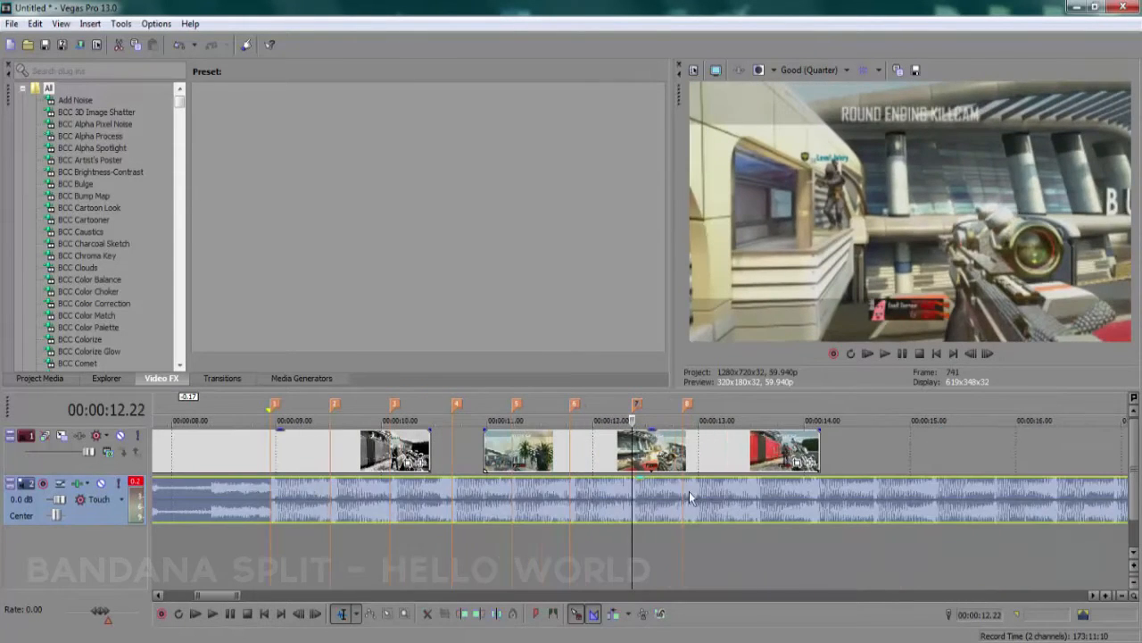
{"action": "left_click", "coordinate": [688, 495]}
{"action": "left_click", "coordinate": [689, 406]}
{"action": "scroll", "coordinate": [424, 572], "scroll_direction": "down", "scroll_amount": 2}
Return the cursor to marker 1 at 00:00:08.56 and shift the second gameplay clip forward by 3.18, past marker 8
{"action": "left_click", "coordinate": [450, 560]}
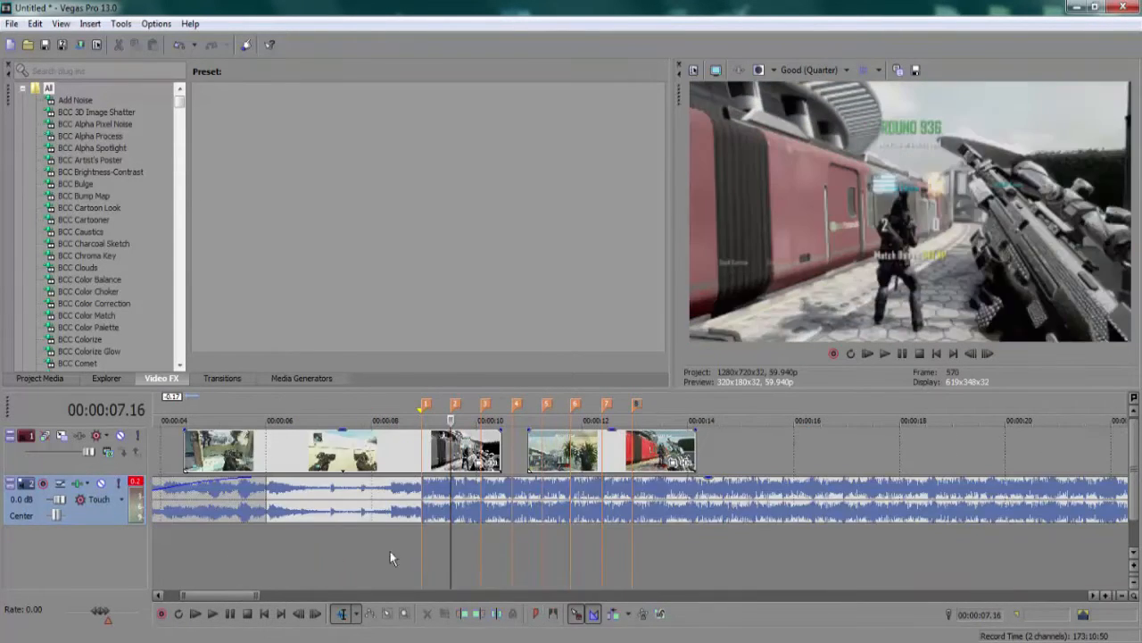
{"action": "left_click", "coordinate": [334, 548]}
{"action": "left_click", "coordinate": [423, 555]}
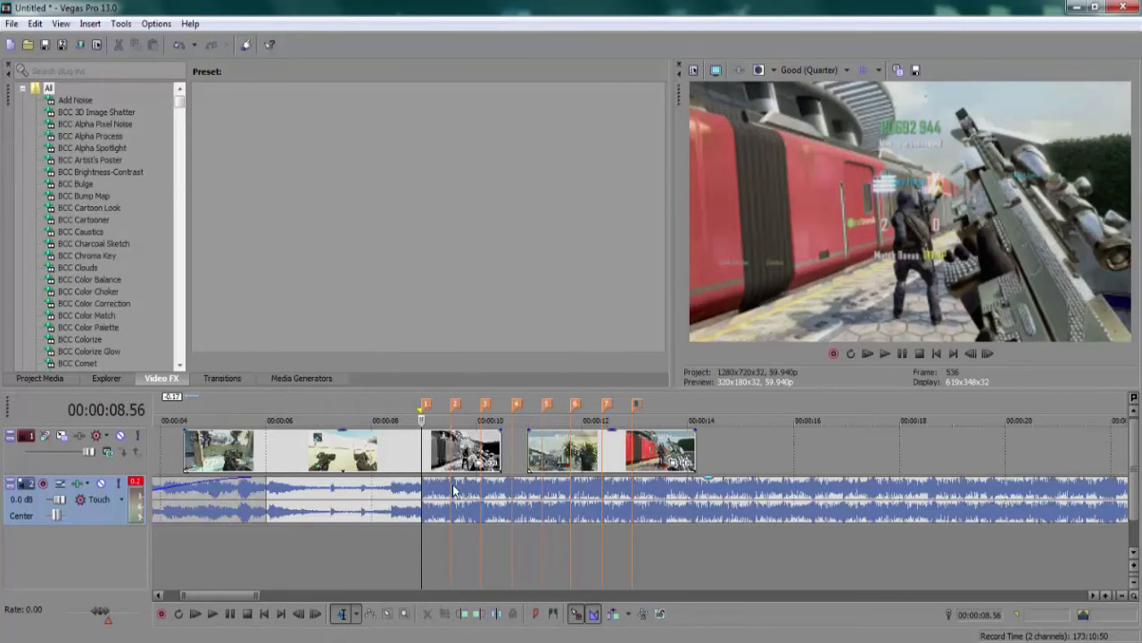
{"action": "left_click_drag", "start_coordinate": [589, 455], "coordinate": [763, 456]}
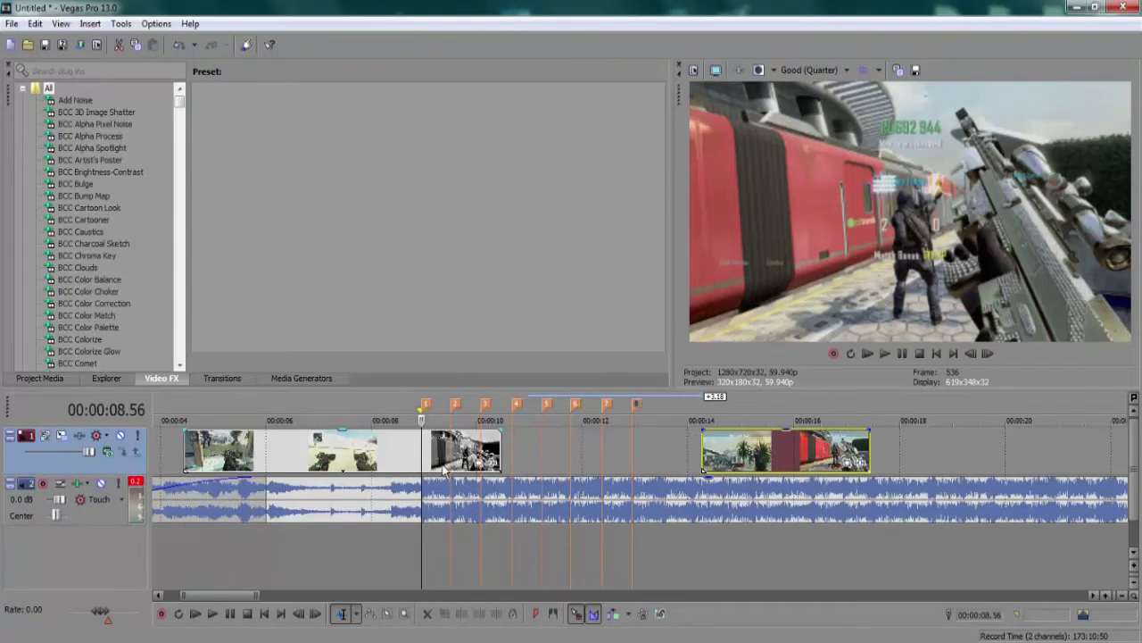
Shift the first gameplay clip forward so its gunshot frame lines up with marker 1 at 00:00:08.56
{"action": "left_click", "coordinate": [361, 550]}
{"action": "left_click", "coordinate": [430, 544]}
{"action": "left_click_drag", "start_coordinate": [426, 449], "coordinate": [468, 453]}
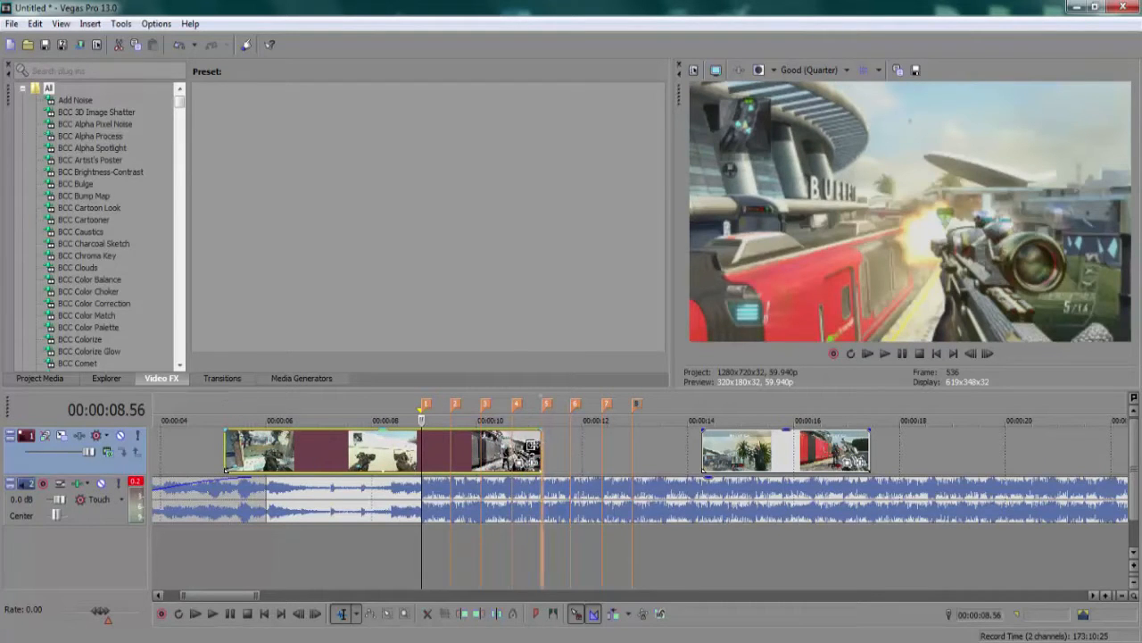
{"action": "scroll", "coordinate": [459, 465], "scroll_direction": "up", "scroll_amount": 4}
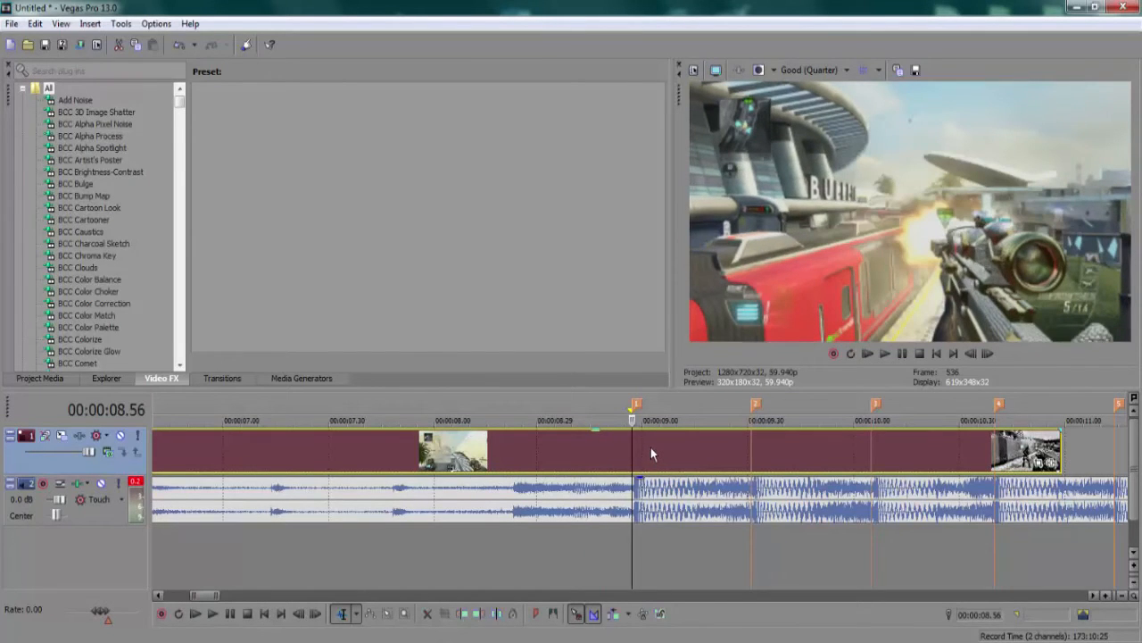
{"action": "scroll", "coordinate": [518, 470], "scroll_direction": "down", "scroll_amount": 2}
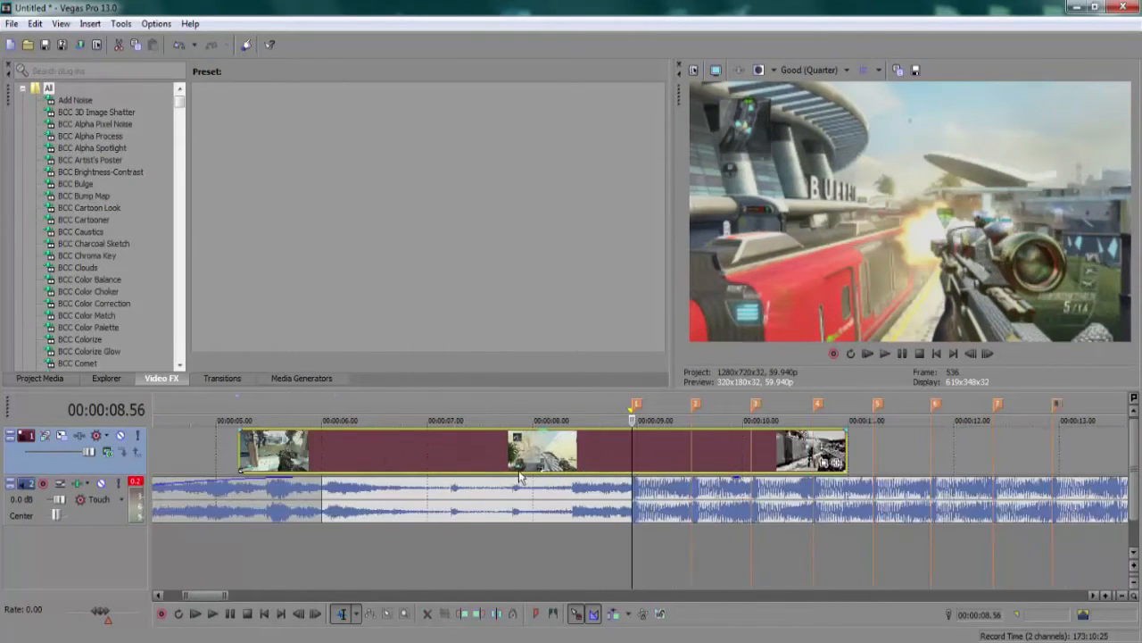
{"action": "scroll", "coordinate": [518, 471], "scroll_direction": "down", "scroll_amount": 1}
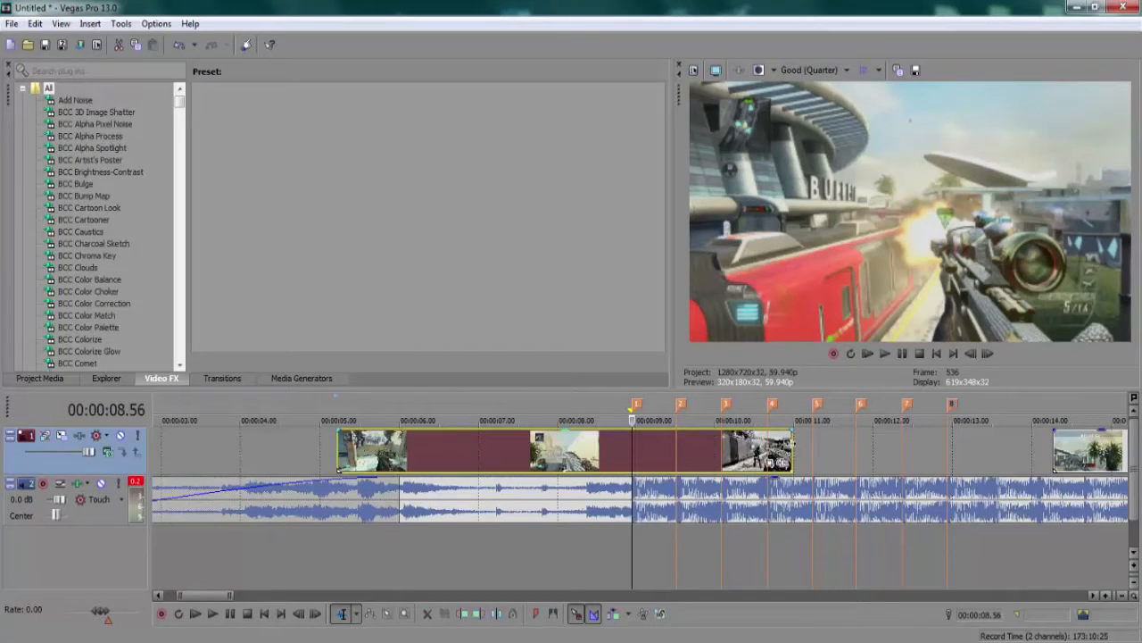
Trim the end of the first gameplay clip back to marker 4 and set its Pan/Crop height to 680 at the gunshot frame
{"action": "left_click_drag", "start_coordinate": [792, 441], "coordinate": [766, 442]}
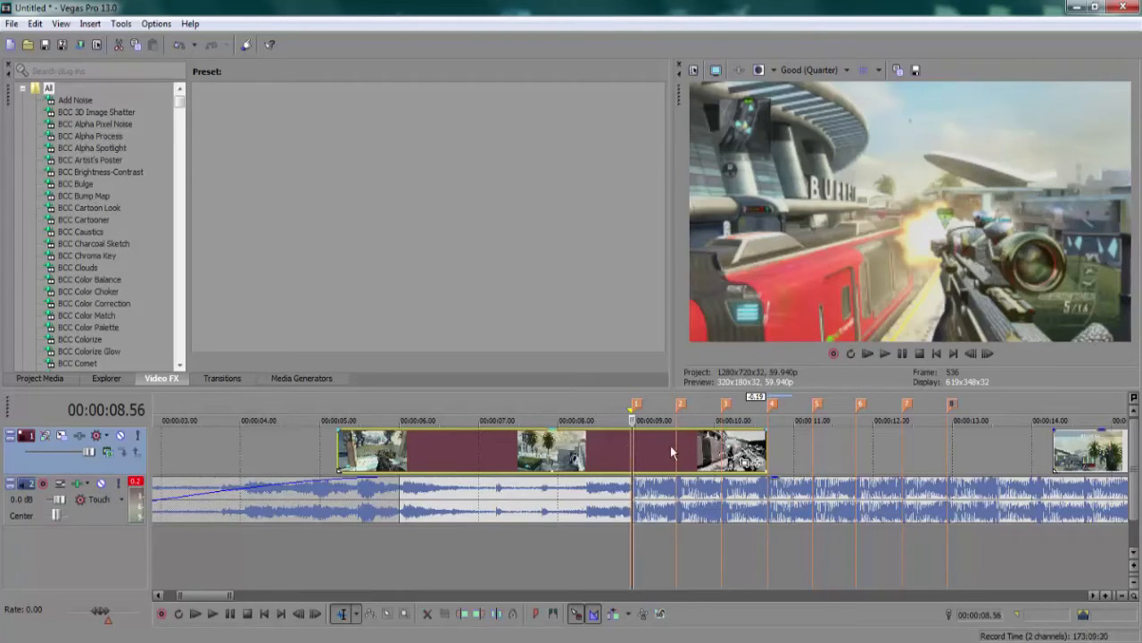
{"action": "left_click", "coordinate": [757, 463]}
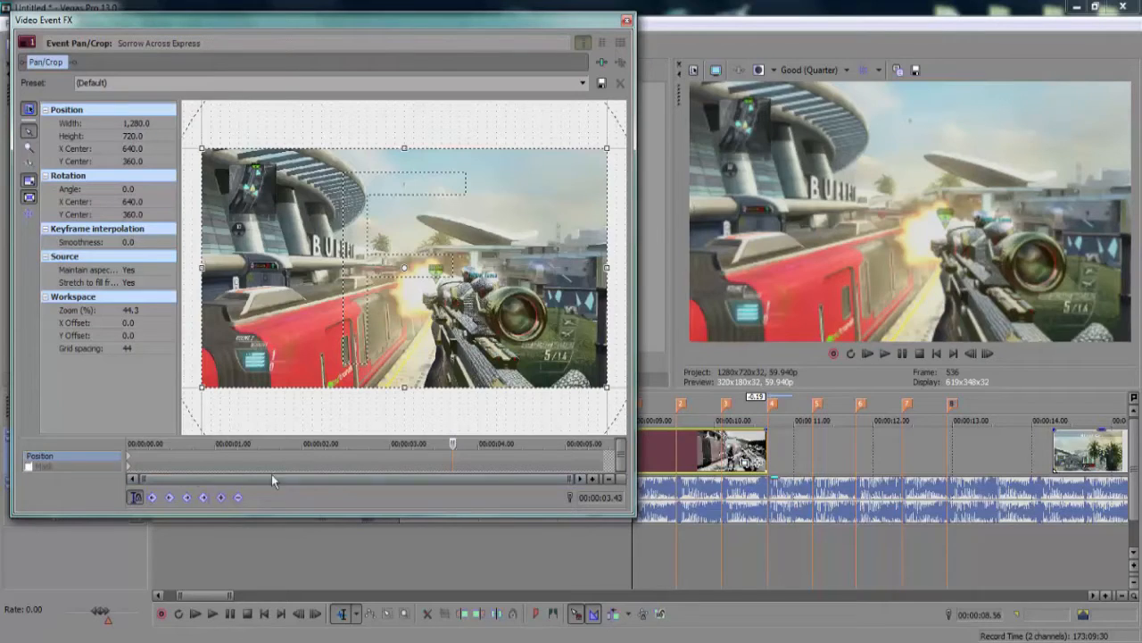
{"action": "left_click", "coordinate": [224, 499]}
{"action": "left_click", "coordinate": [160, 136]}
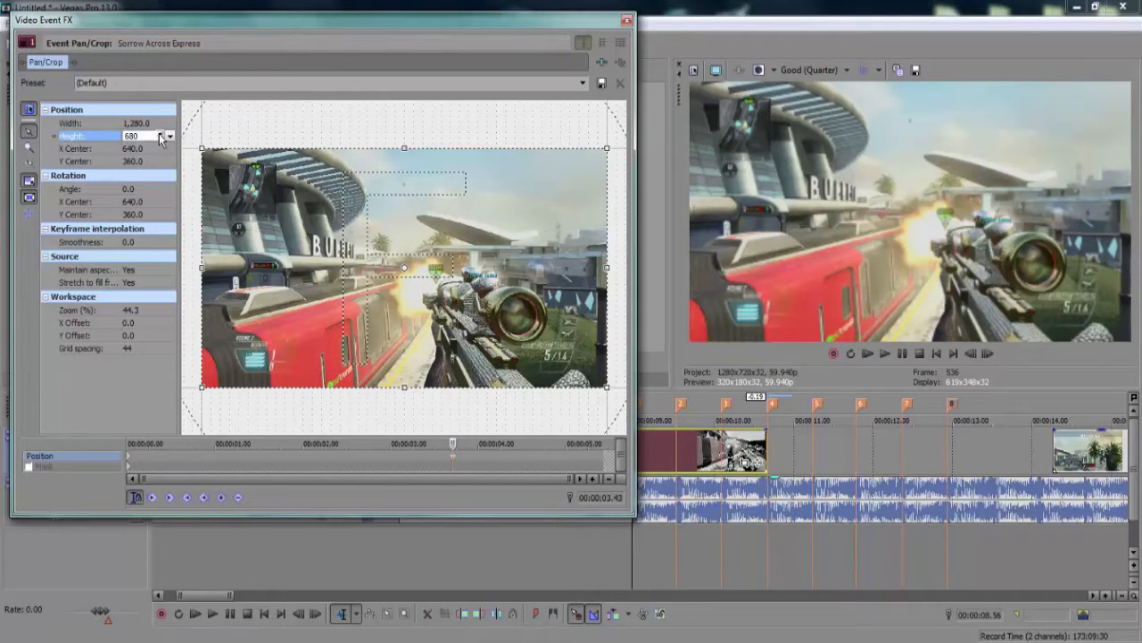
{"action": "type", "text": "680"}
{"action": "key", "text": "Return"}
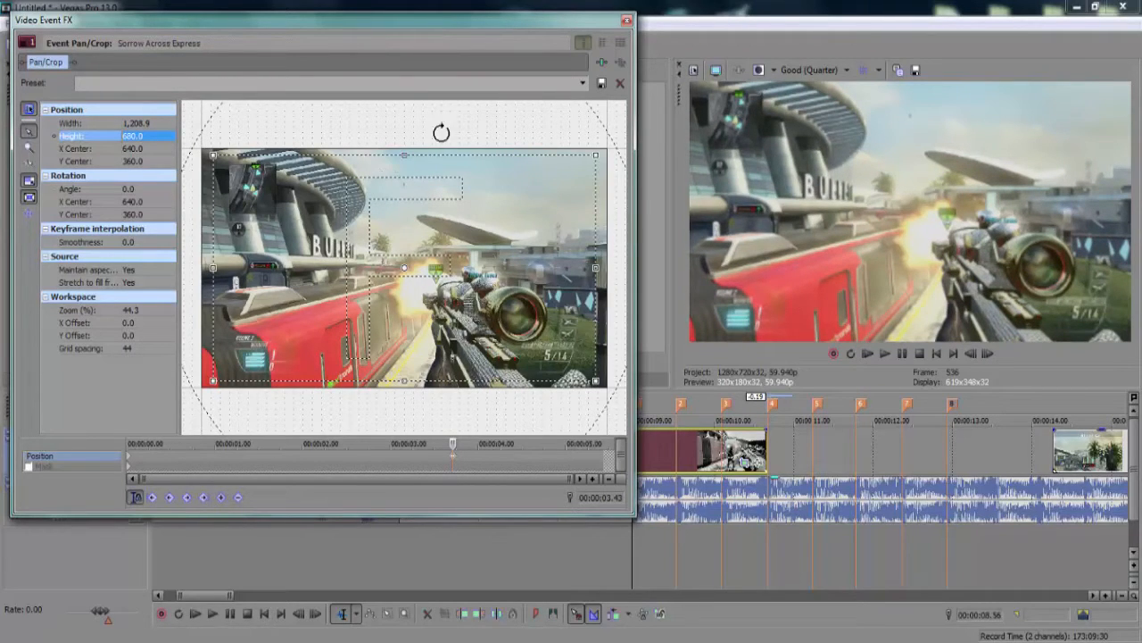
Restore the default Pan/Crop framing five frames before the gunshot keyframe, at 00:00:03.38 in the clip, and return to the gunshot keyframe
{"action": "left_click", "coordinate": [971, 354]}
{"action": "left_click", "coordinate": [971, 354]}
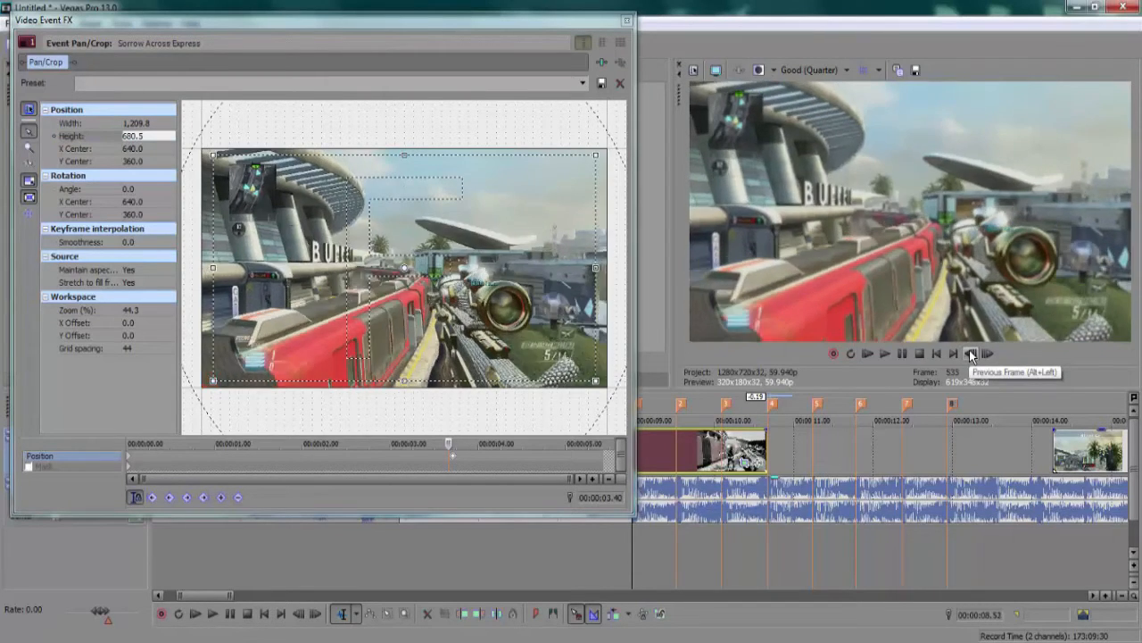
{"action": "left_click", "coordinate": [972, 355]}
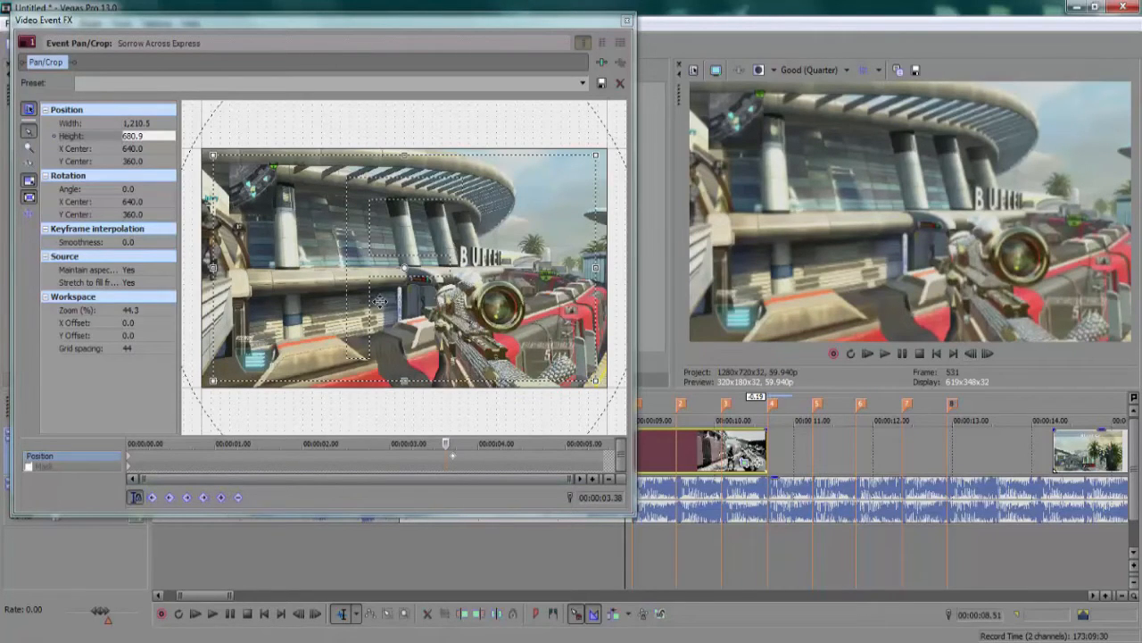
{"action": "right_click", "coordinate": [407, 279]}
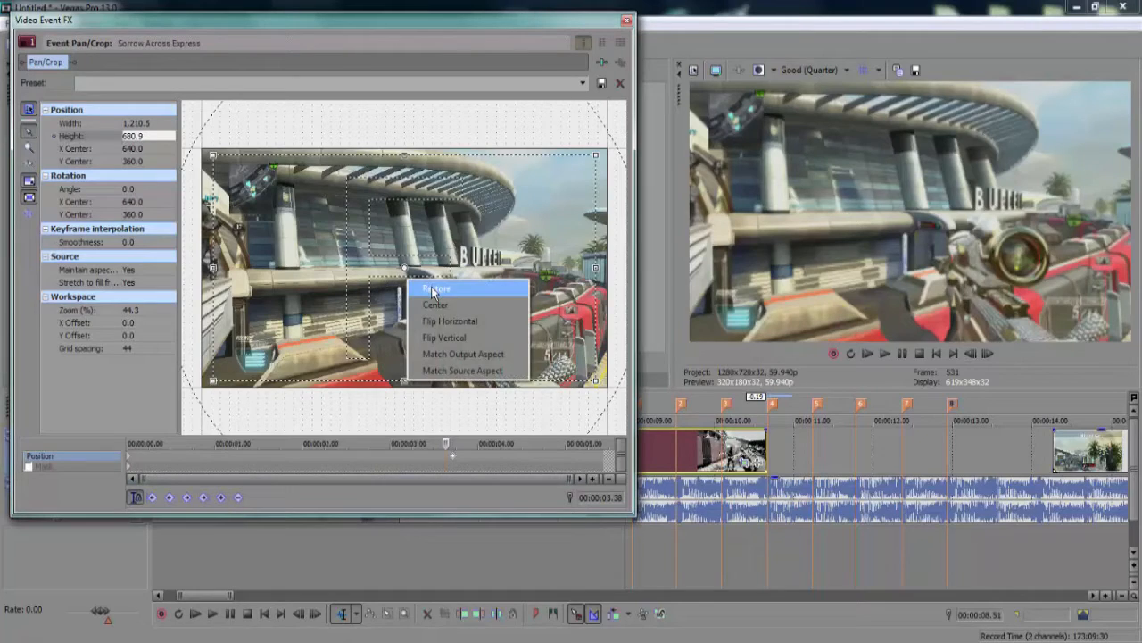
{"action": "left_click", "coordinate": [434, 289]}
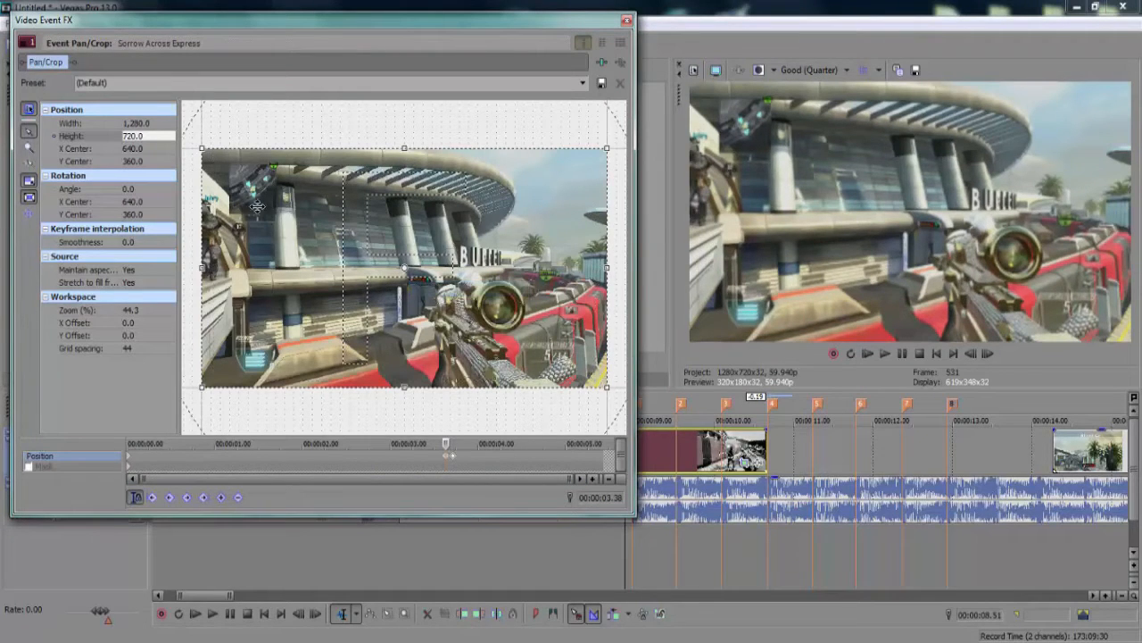
{"action": "left_click", "coordinate": [151, 137]}
{"action": "left_click", "coordinate": [126, 368]}
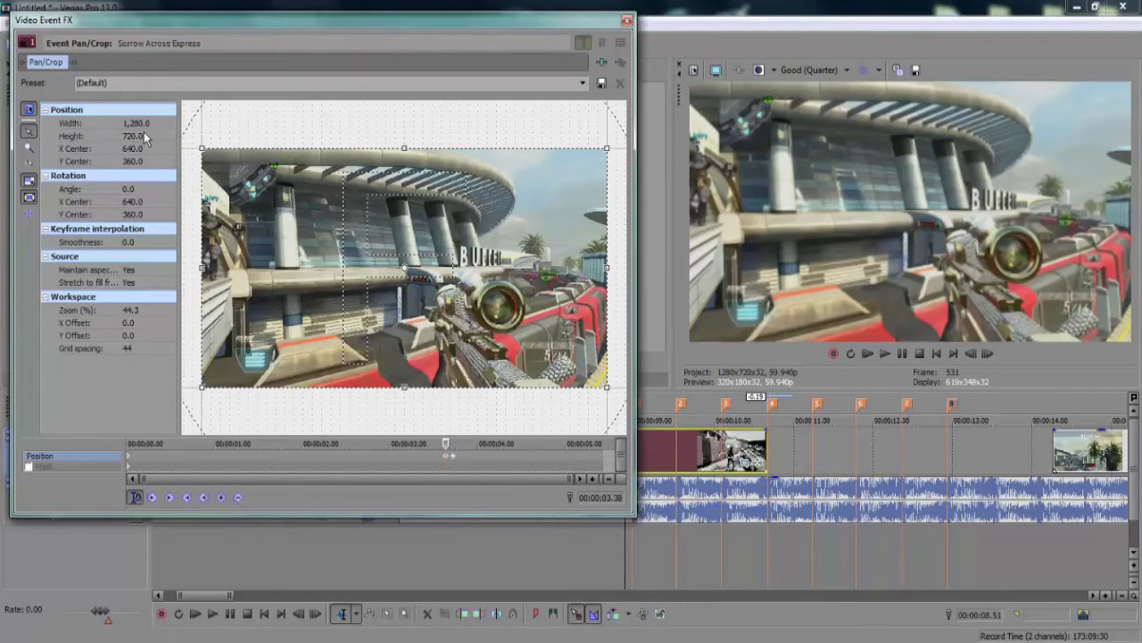
{"action": "left_click", "coordinate": [452, 457]}
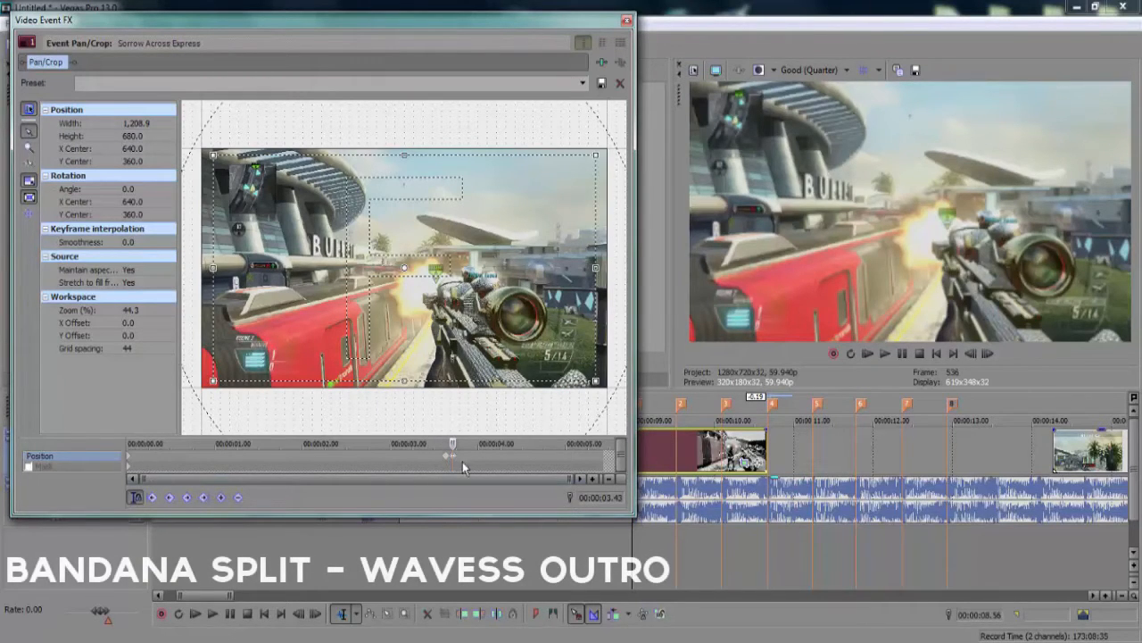
Close Pan/Crop, play the range from 00:00:07.18 to 00:00:09.46 to check the zoom, and return to marker 1 at 00:00:08.56
{"action": "left_click", "coordinate": [626, 22]}
{"action": "left_click_drag", "start_coordinate": [502, 582], "coordinate": [696, 536]}
{"action": "key", "text": "space"}
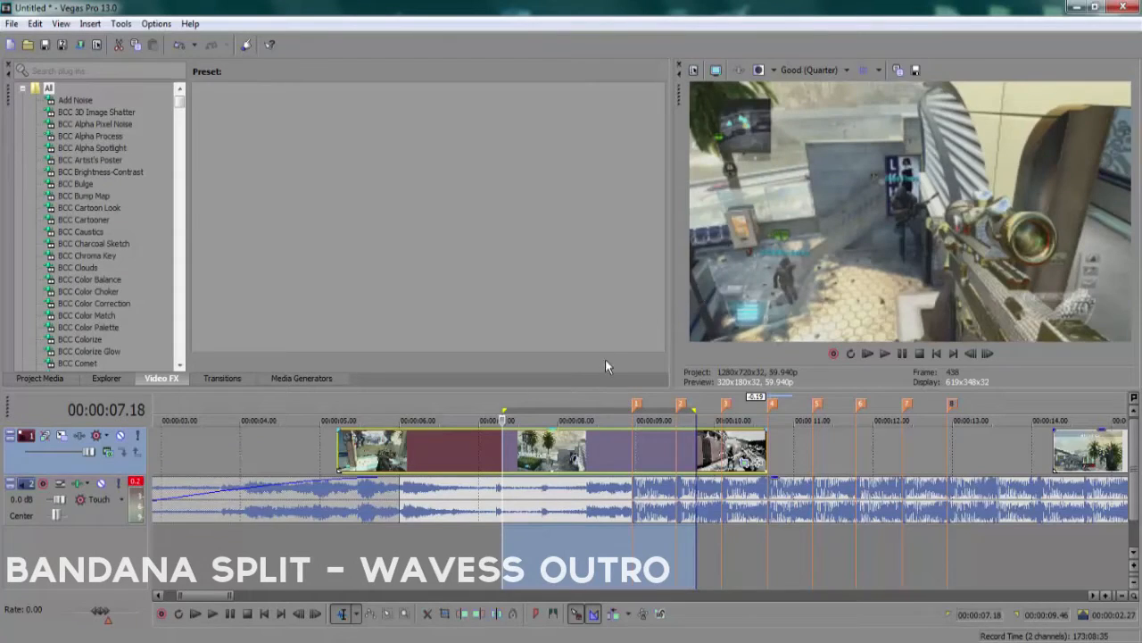
{"action": "key", "text": "space"}
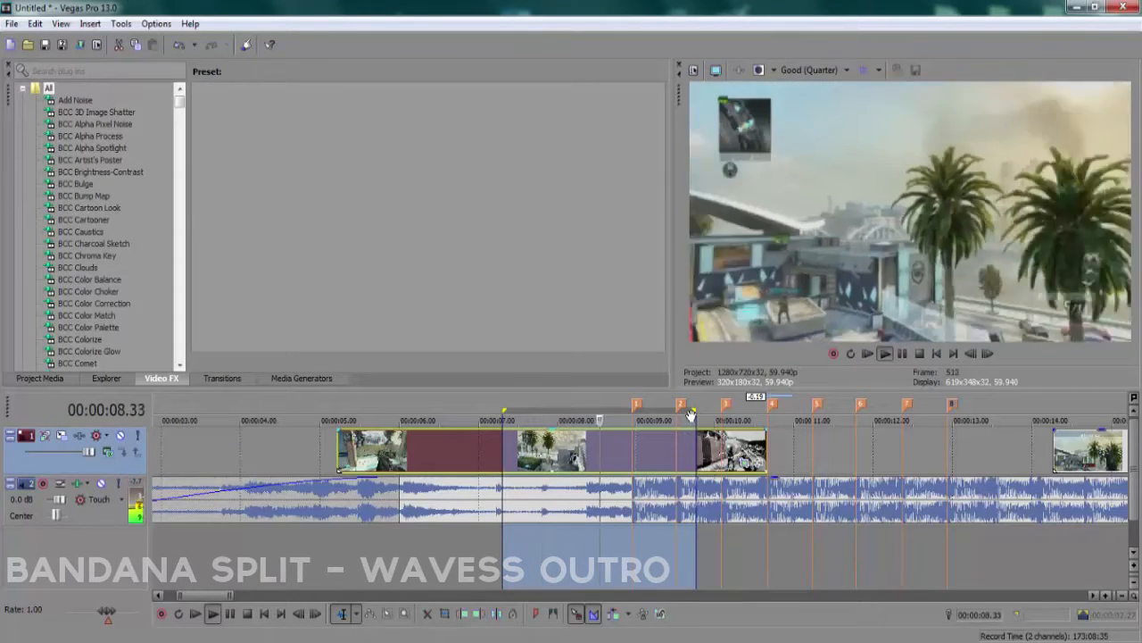
{"action": "left_click", "coordinate": [635, 455]}
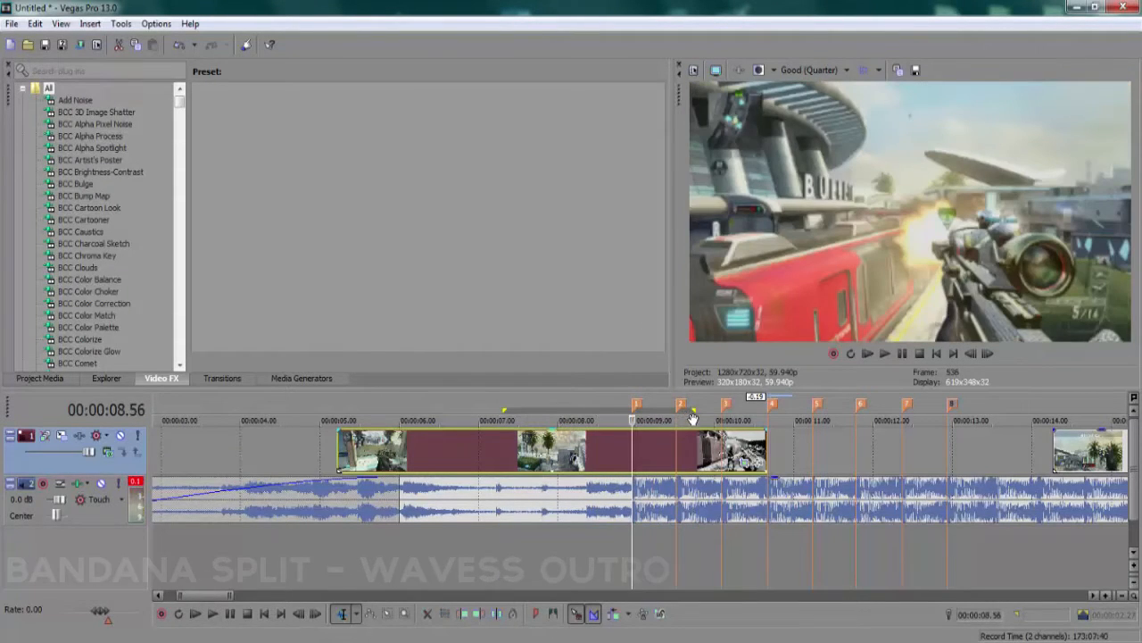
Reopen the first clip's Pan/Crop and set the interpolation of the keyframe at 00:00:03.38 to Slow
{"action": "left_click", "coordinate": [746, 463]}
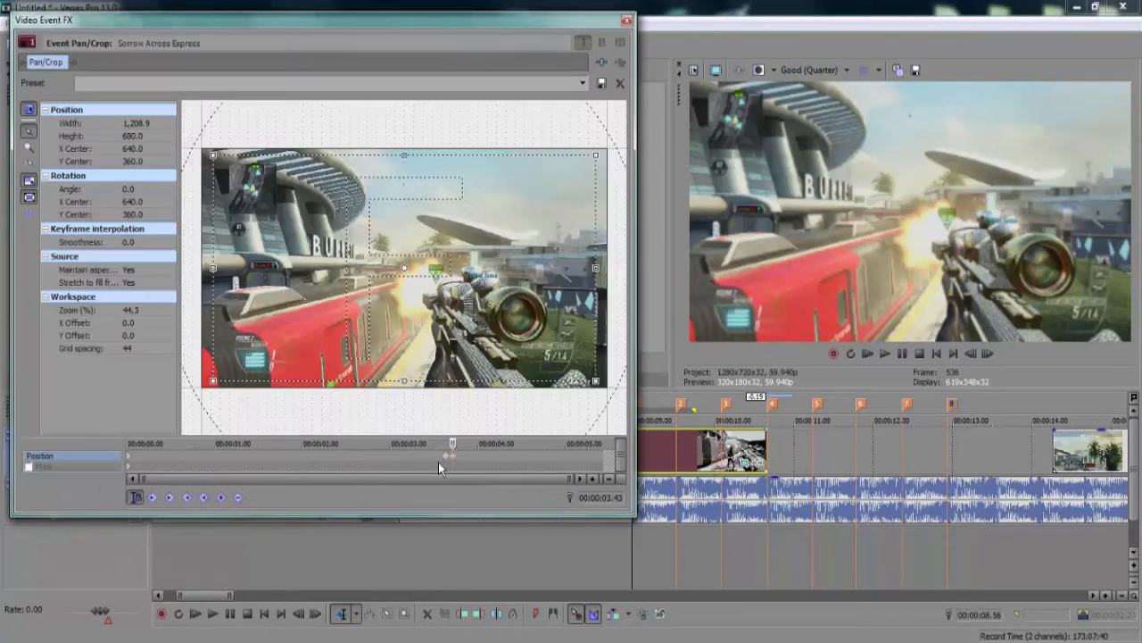
{"action": "right_click", "coordinate": [447, 461]}
{"action": "key", "text": "Escape"}
{"action": "left_click", "coordinate": [445, 455]}
{"action": "scroll", "coordinate": [436, 455], "scroll_direction": "up", "scroll_amount": 3}
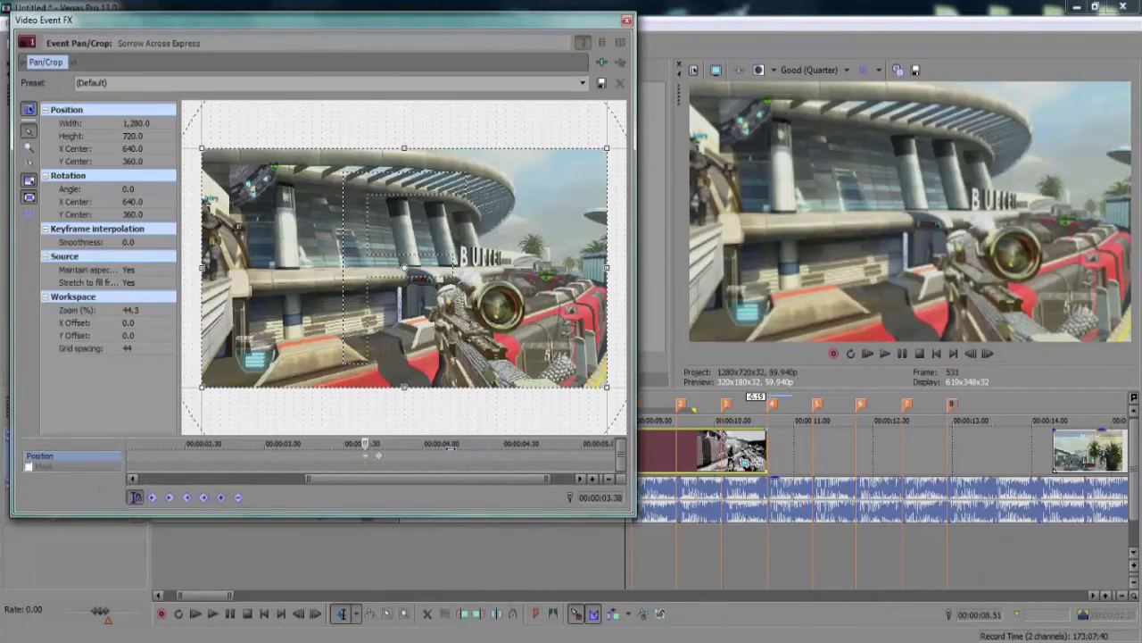
{"action": "right_click", "coordinate": [365, 461]}
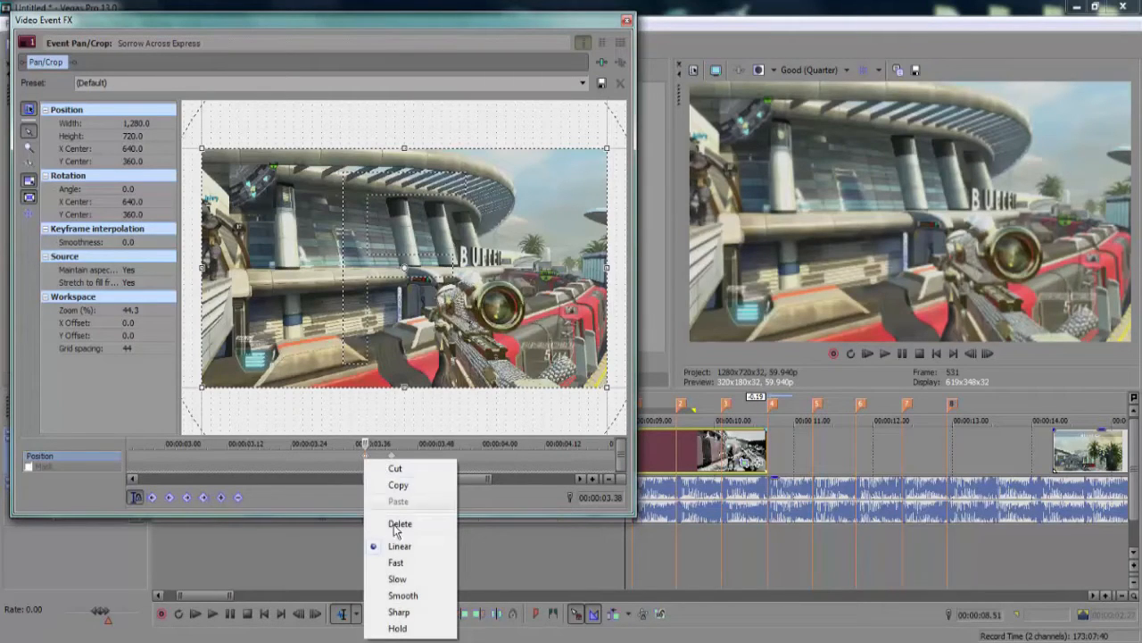
{"action": "key", "text": "Escape"}
{"action": "right_click", "coordinate": [365, 461]}
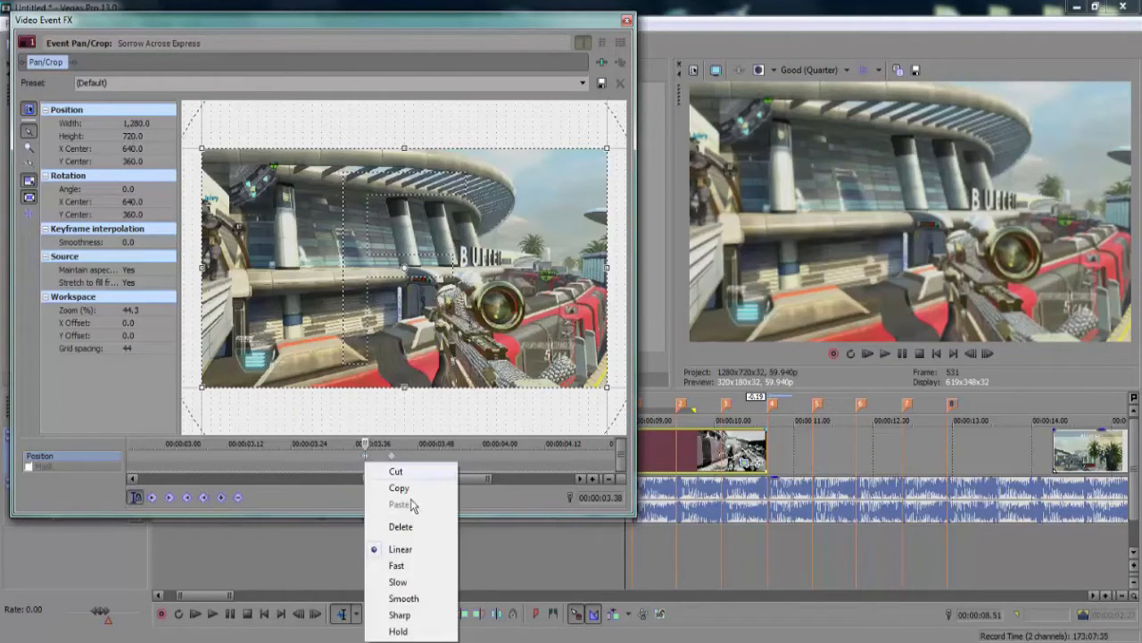
{"action": "left_click", "coordinate": [399, 583]}
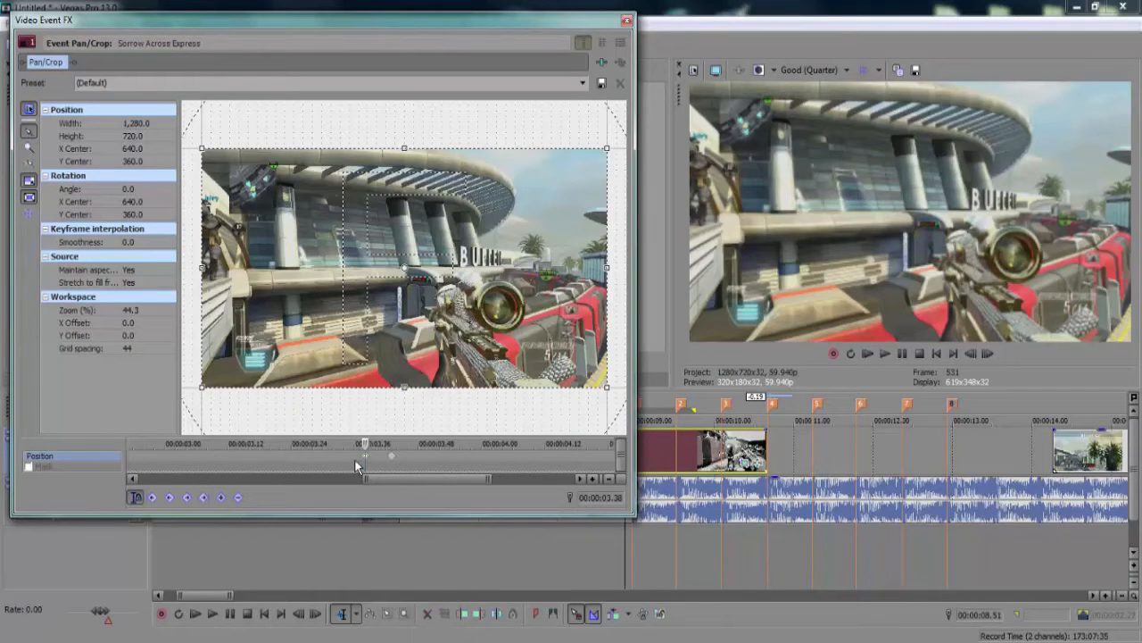
Step frame by frame between the keyframe at 00:00:03.38 and the gunshot keyframe to examine how the zoom accelerates
{"action": "left_click", "coordinate": [987, 354]}
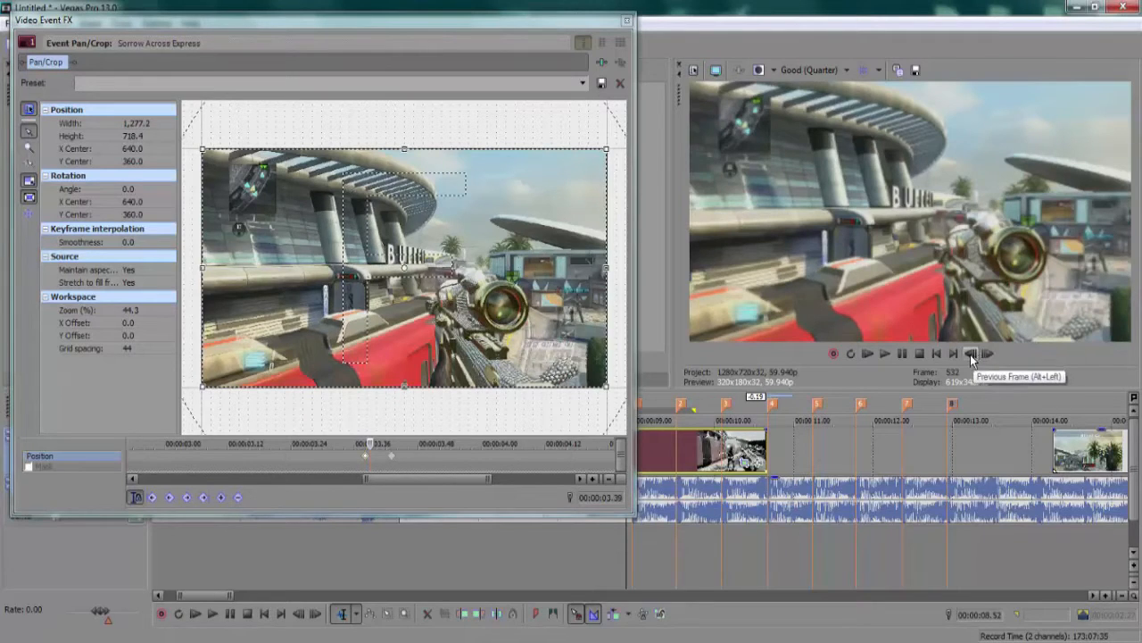
{"action": "left_click", "coordinate": [972, 355]}
{"action": "left_click", "coordinate": [986, 357]}
{"action": "left_click", "coordinate": [986, 356]}
{"action": "left_click", "coordinate": [986, 356]}
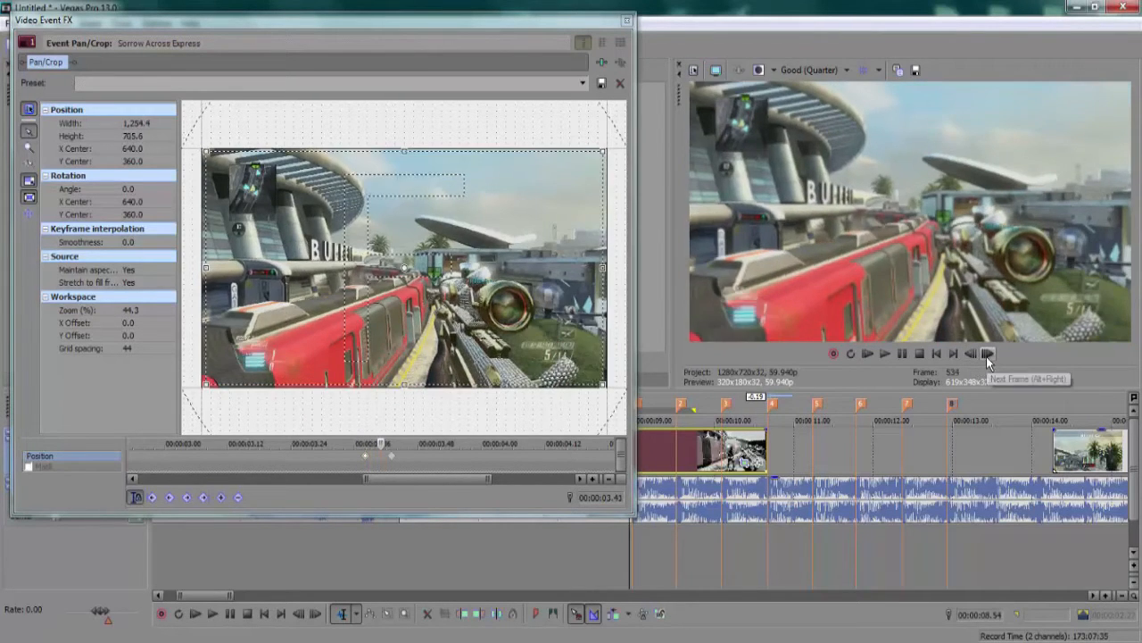
{"action": "left_click", "coordinate": [986, 356]}
{"action": "left_click", "coordinate": [986, 357]}
{"action": "left_click", "coordinate": [974, 353]}
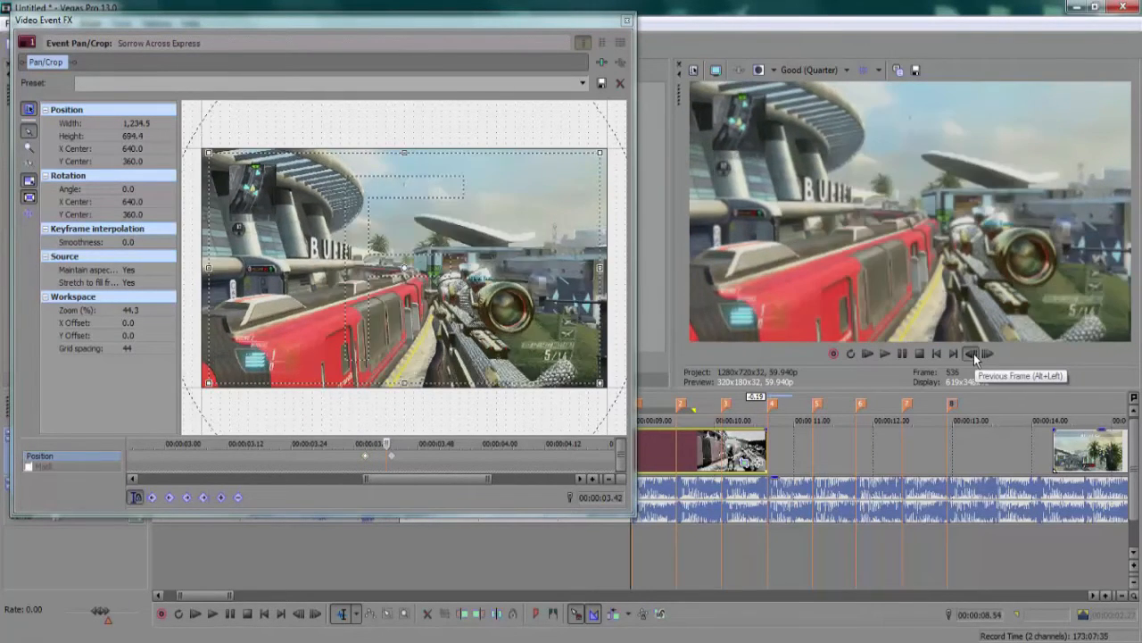
{"action": "left_click", "coordinate": [974, 354]}
{"action": "left_click", "coordinate": [974, 354]}
{"action": "left_click", "coordinate": [973, 354]}
{"action": "left_click", "coordinate": [974, 353]}
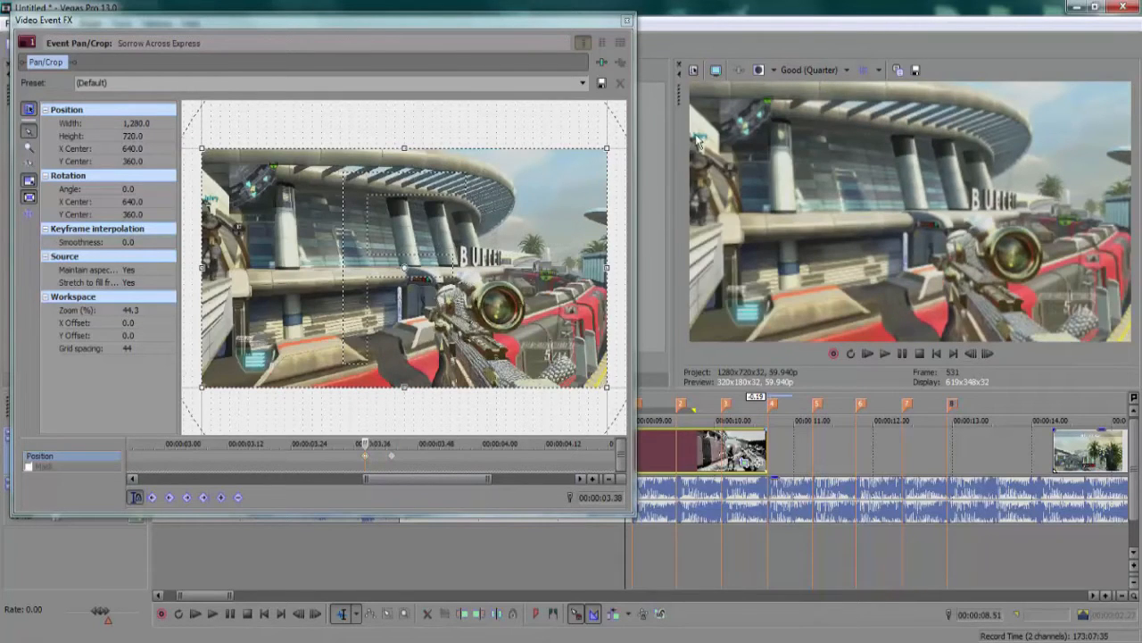
Set the Pan/Crop height to 700 at the clip's first keyframe, at 00:00:00.00
{"action": "scroll", "coordinate": [423, 429], "scroll_direction": "down", "scroll_amount": 5}
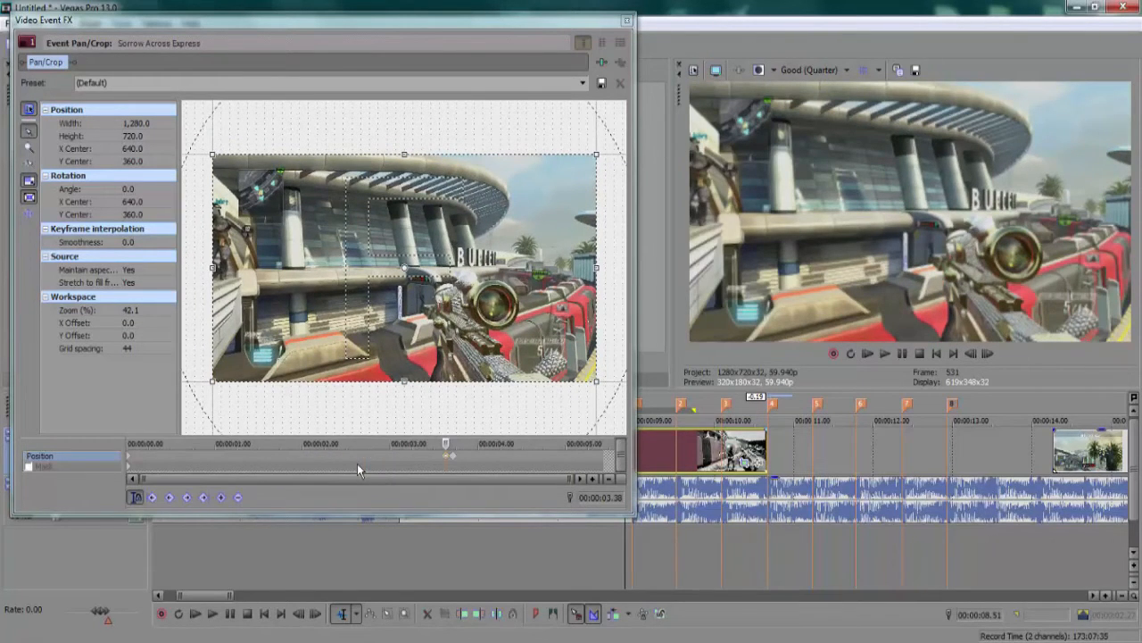
{"action": "left_click", "coordinate": [127, 458]}
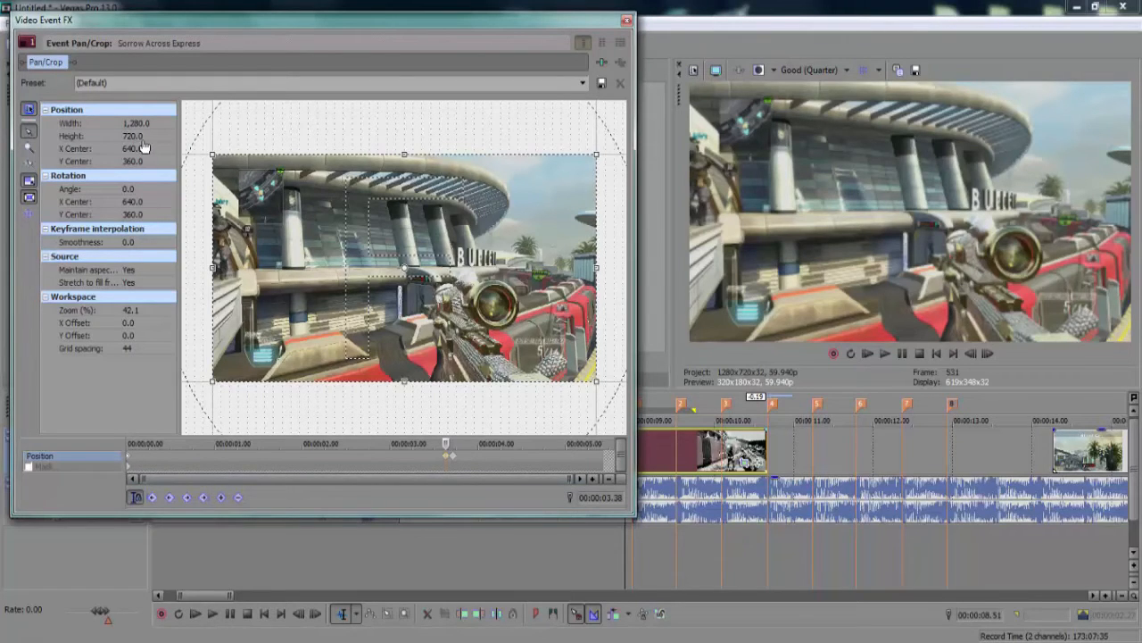
{"action": "left_click", "coordinate": [127, 455]}
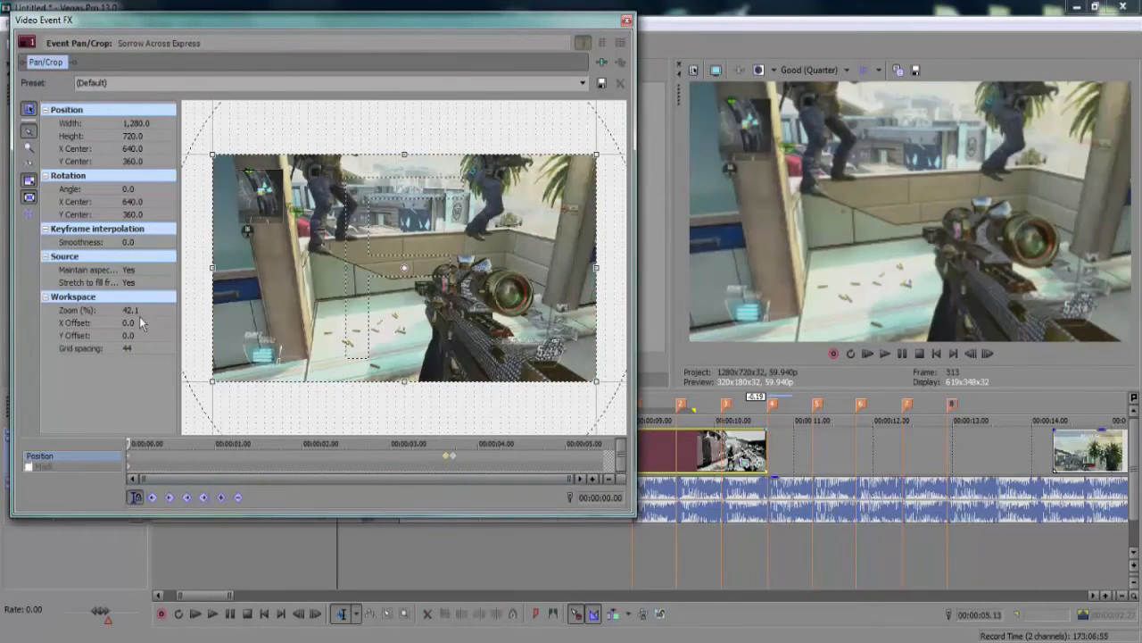
{"action": "left_click", "coordinate": [133, 135]}
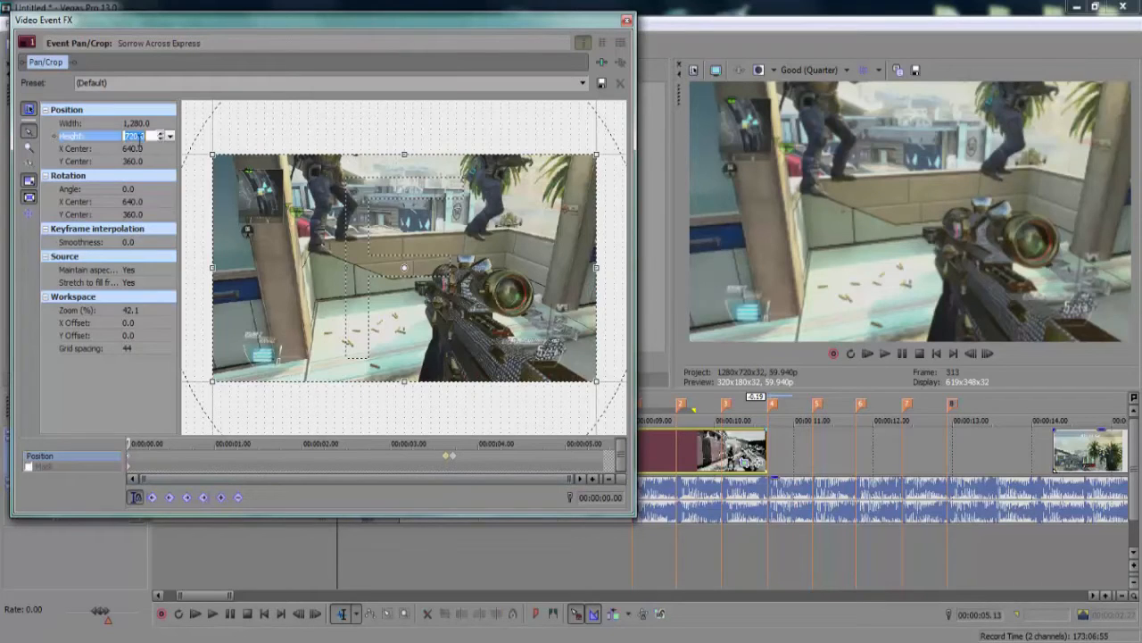
{"action": "type", "text": "700"}
{"action": "key", "text": "Return"}
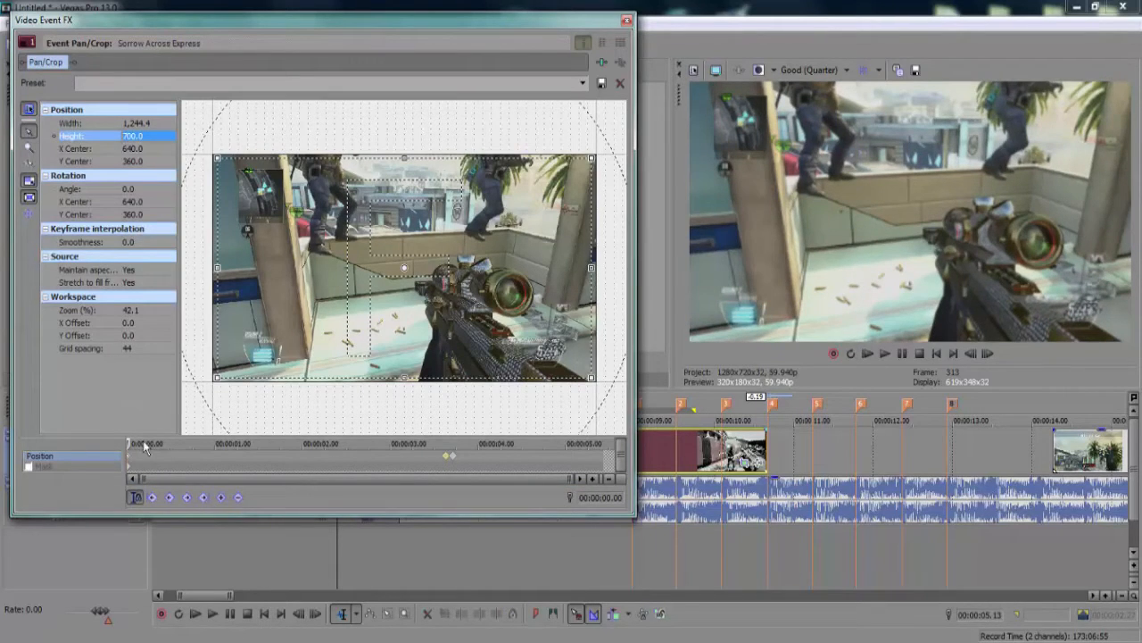
Set the first keyframe's interpolation to Smooth and compare the framing near it with the keyframe at 00:00:03.38
{"action": "right_click", "coordinate": [125, 458]}
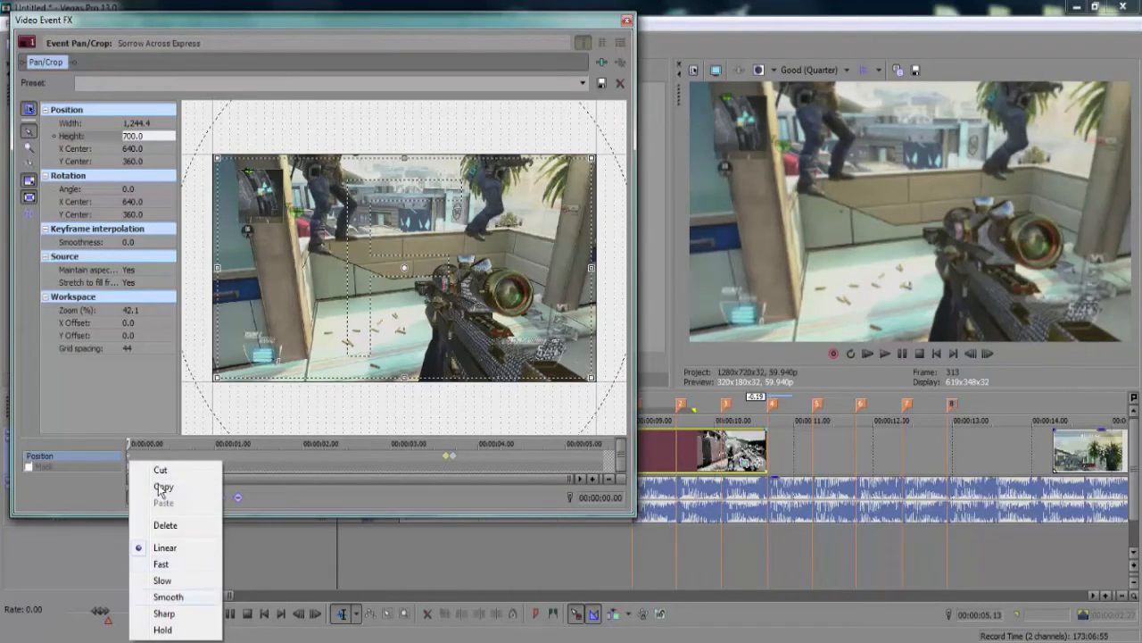
{"action": "left_click", "coordinate": [187, 487]}
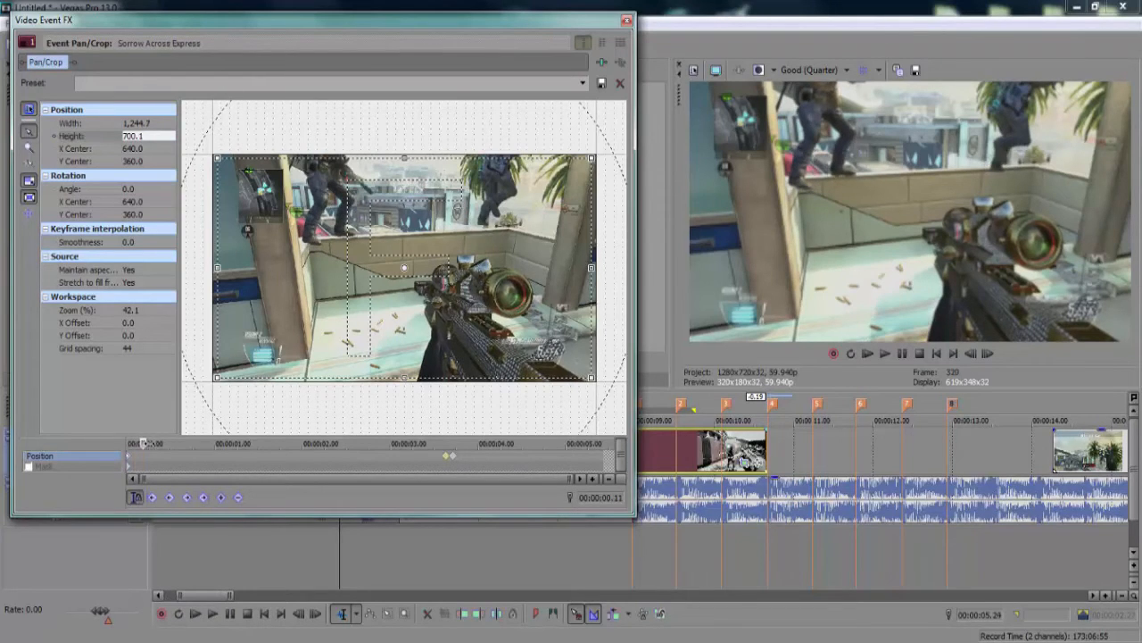
{"action": "left_click", "coordinate": [446, 456]}
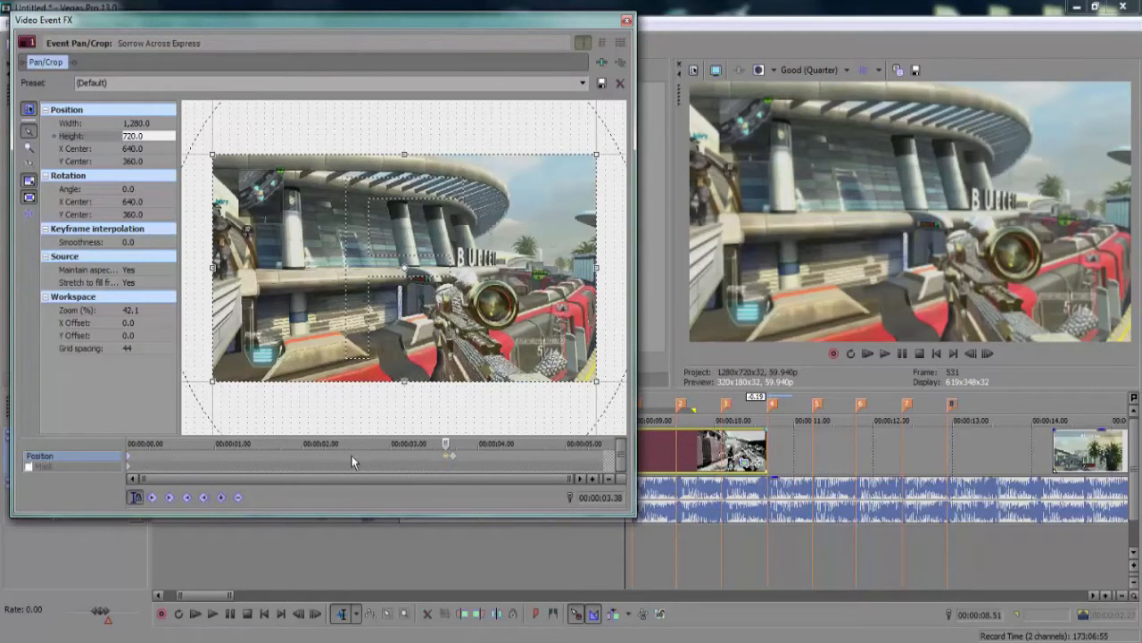
{"action": "left_click", "coordinate": [141, 443]}
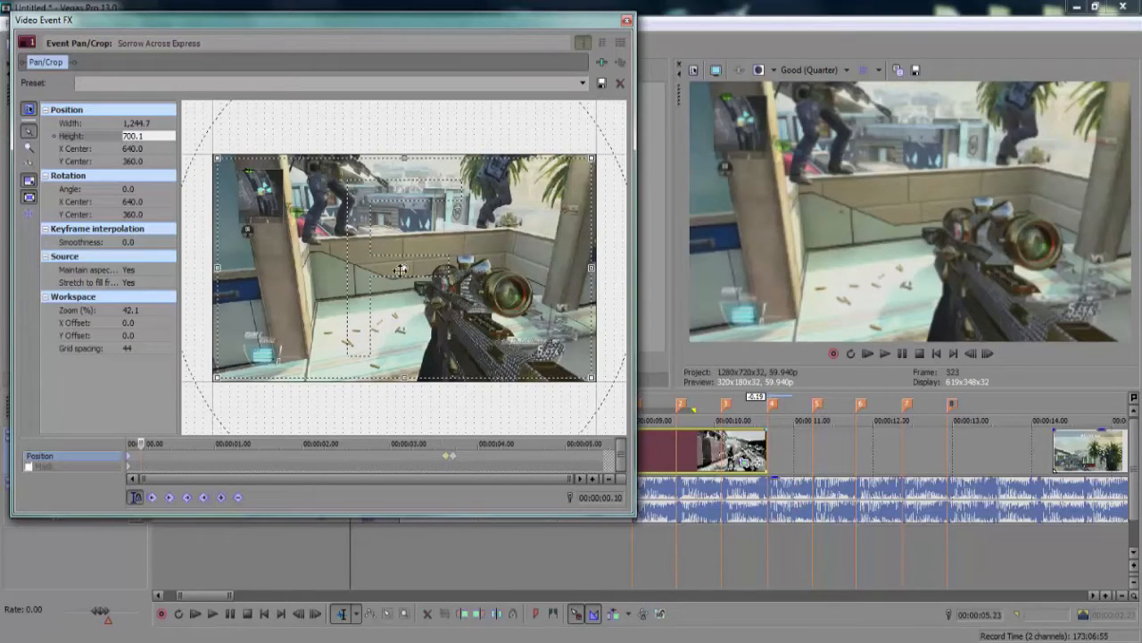
Close the Pan/Crop window and compare the clip's frames at beat markers 1 and 2 on the timeline
{"action": "left_click", "coordinate": [627, 21]}
{"action": "left_click", "coordinate": [634, 533]}
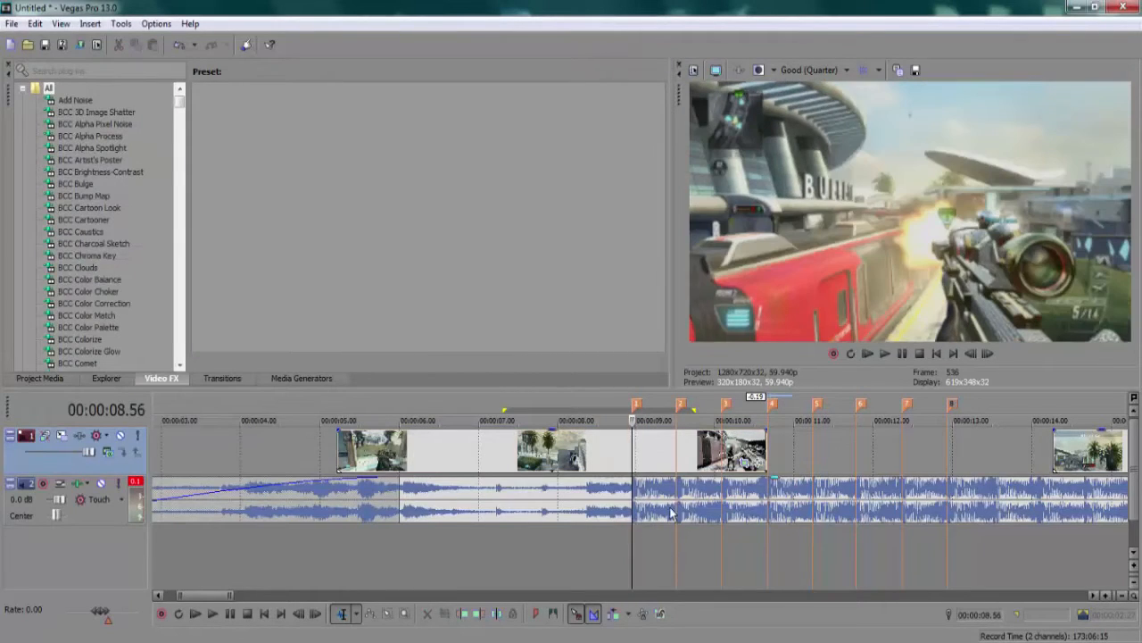
{"action": "left_click", "coordinate": [675, 510]}
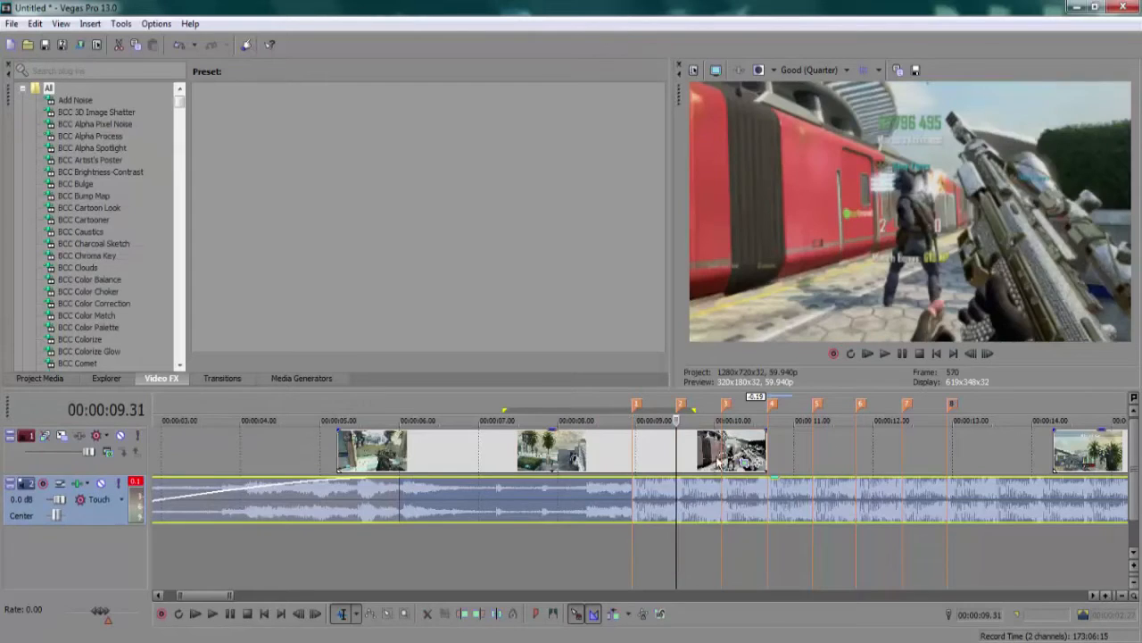
{"action": "left_click", "coordinate": [633, 455]}
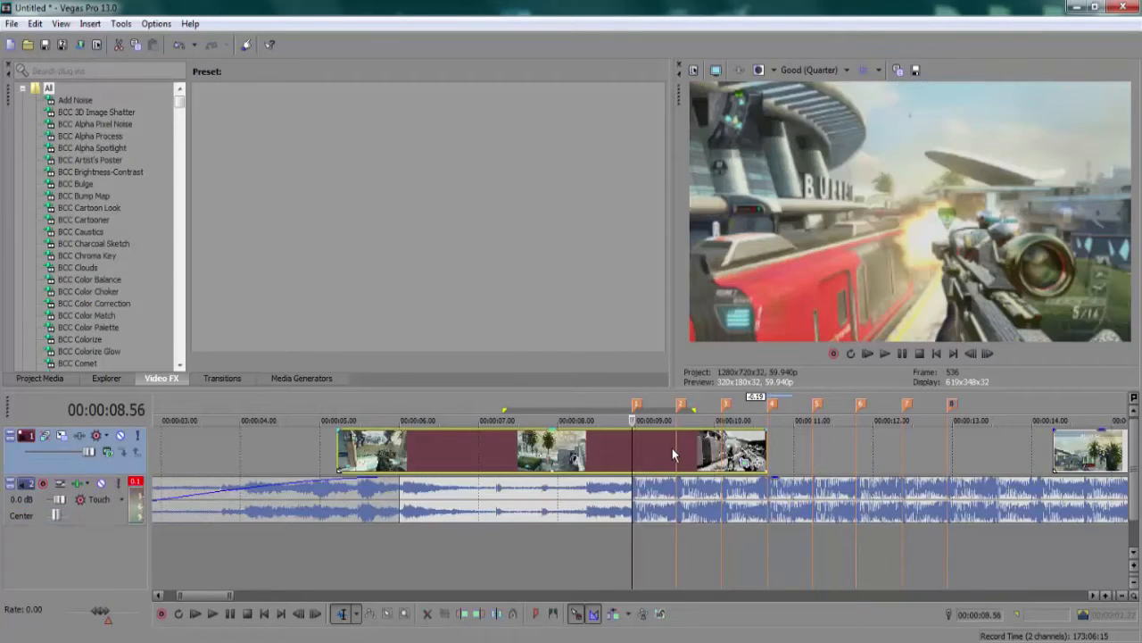
{"action": "left_click", "coordinate": [633, 442]}
{"action": "left_click", "coordinate": [676, 448]}
{"action": "left_click", "coordinate": [748, 461]}
{"action": "left_click", "coordinate": [682, 460]}
Reopen the clip's Pan/Crop and set the height to 700 at beat marker 2, clip time 00:00:04.17
{"action": "left_click", "coordinate": [757, 461]}
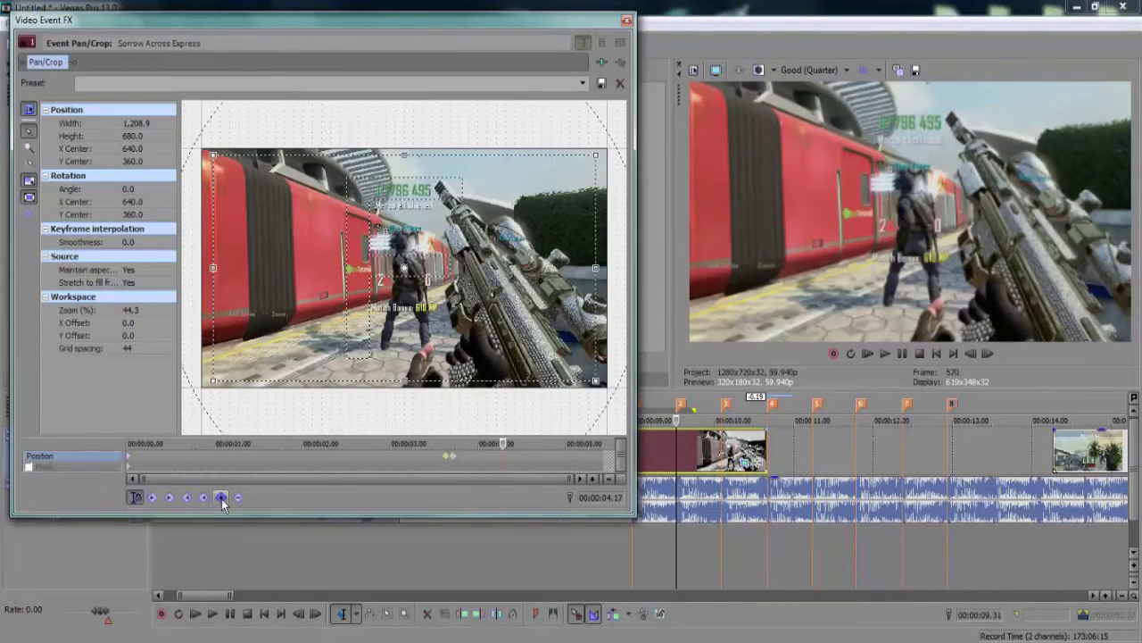
{"action": "left_click", "coordinate": [138, 138]}
{"action": "left_click", "coordinate": [452, 459]}
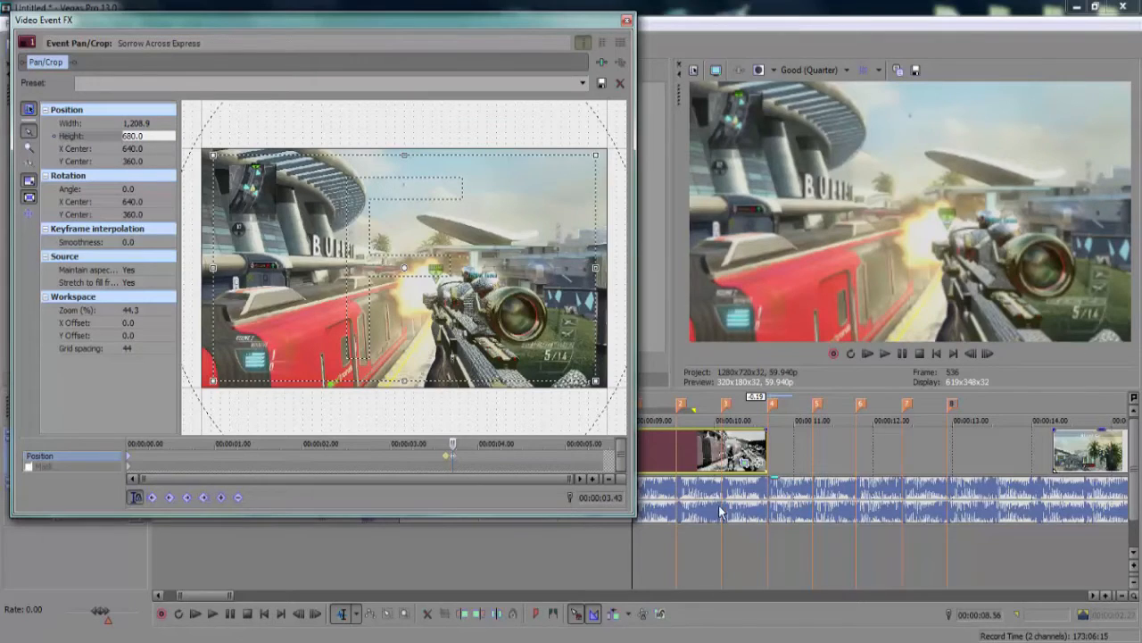
{"action": "left_click", "coordinate": [684, 491]}
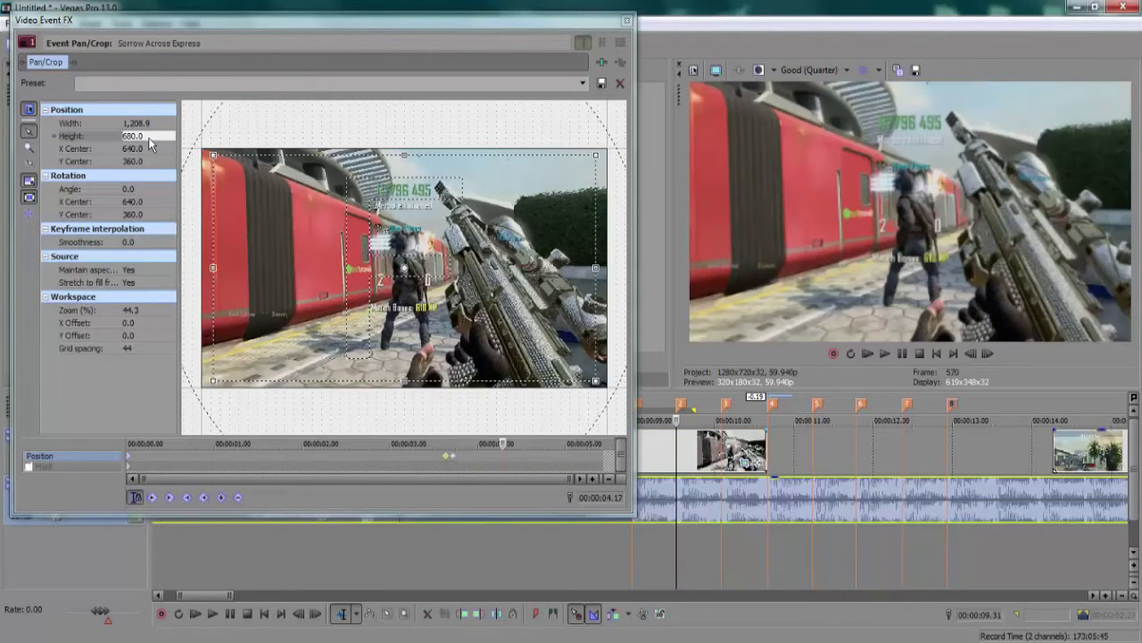
{"action": "left_click", "coordinate": [149, 137]}
{"action": "type", "text": "700"}
{"action": "key", "text": "Return"}
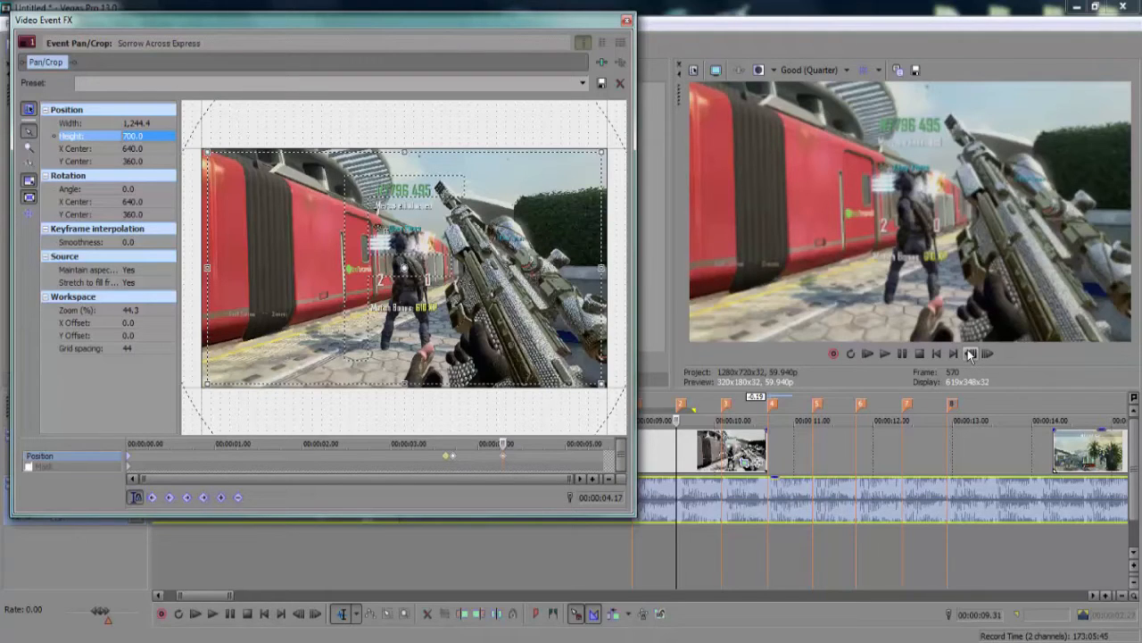
Restore the full frame a few frames before beat marker 2, at 00:00:04.12, and set that keyframe's interpolation to Slow
{"action": "key", "text": "Left"}
{"action": "key", "text": "Left"}
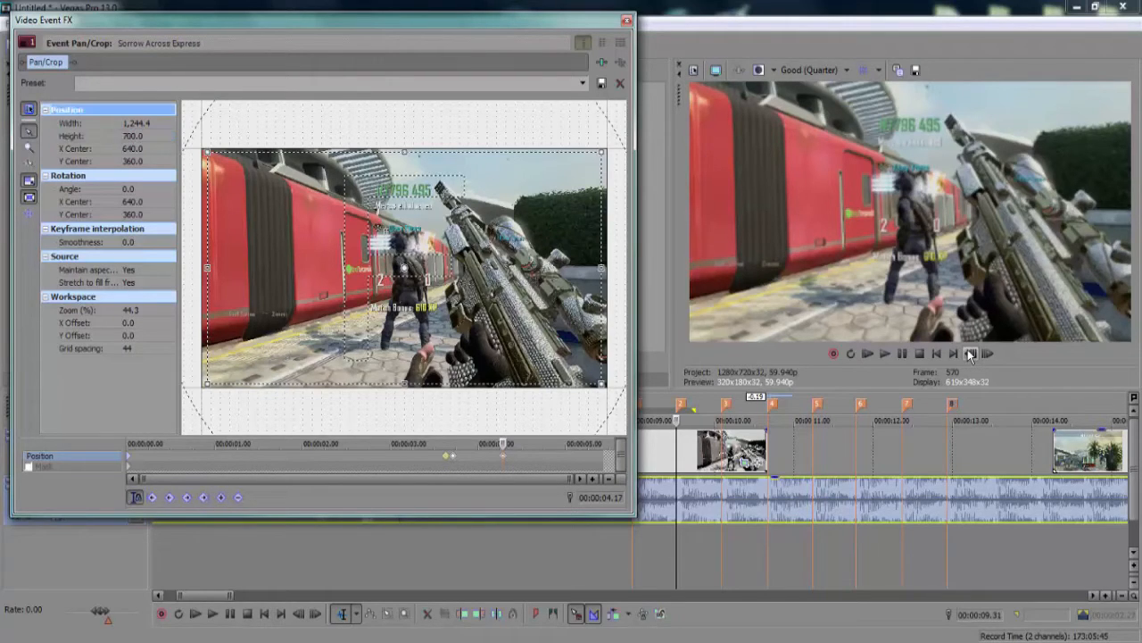
{"action": "left_click", "coordinate": [972, 354]}
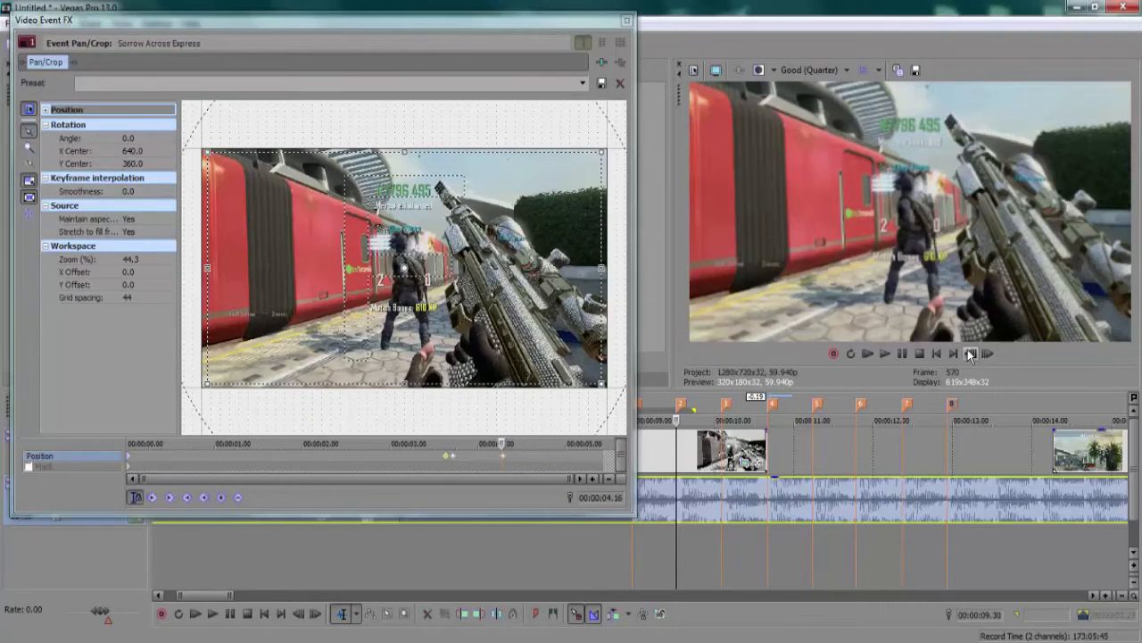
{"action": "left_click", "coordinate": [971, 354]}
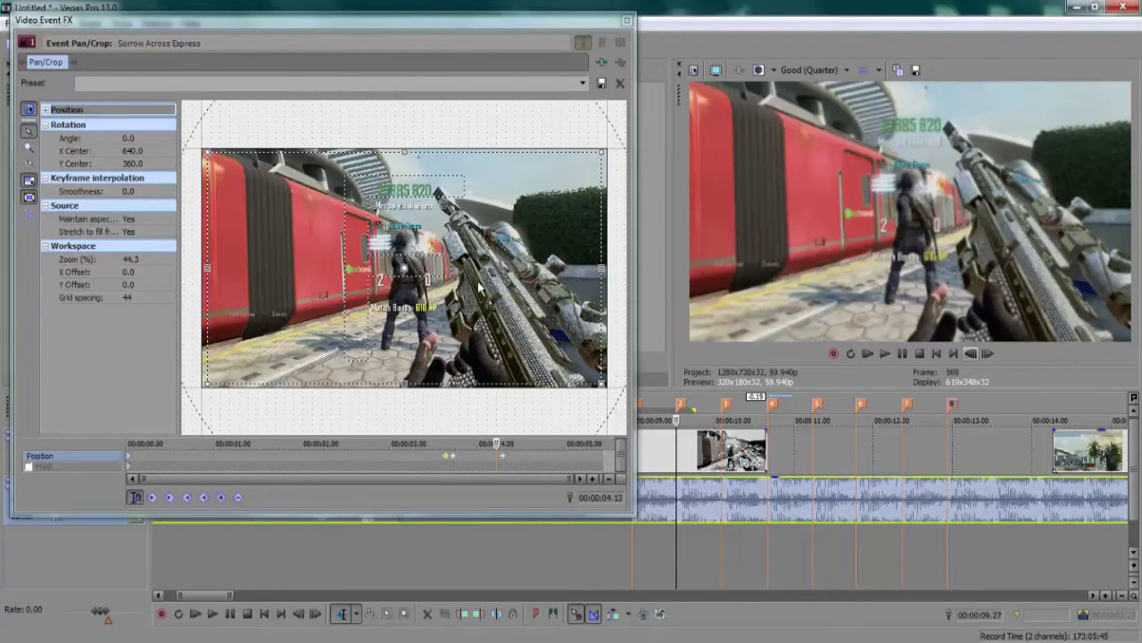
{"action": "right_click", "coordinate": [383, 296]}
{"action": "left_click", "coordinate": [390, 303]}
{"action": "right_click", "coordinate": [495, 456]}
{"action": "left_click", "coordinate": [543, 582]}
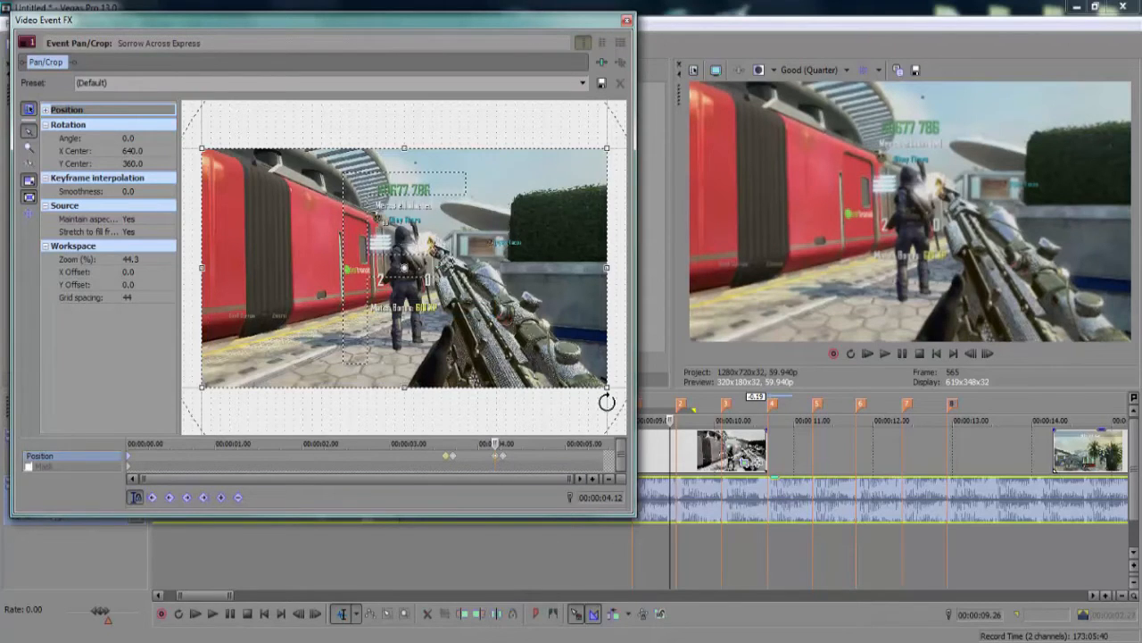
Create a Pan/Crop keyframe at beat marker 3, clip time 00:00:04.51
{"action": "left_click", "coordinate": [721, 456]}
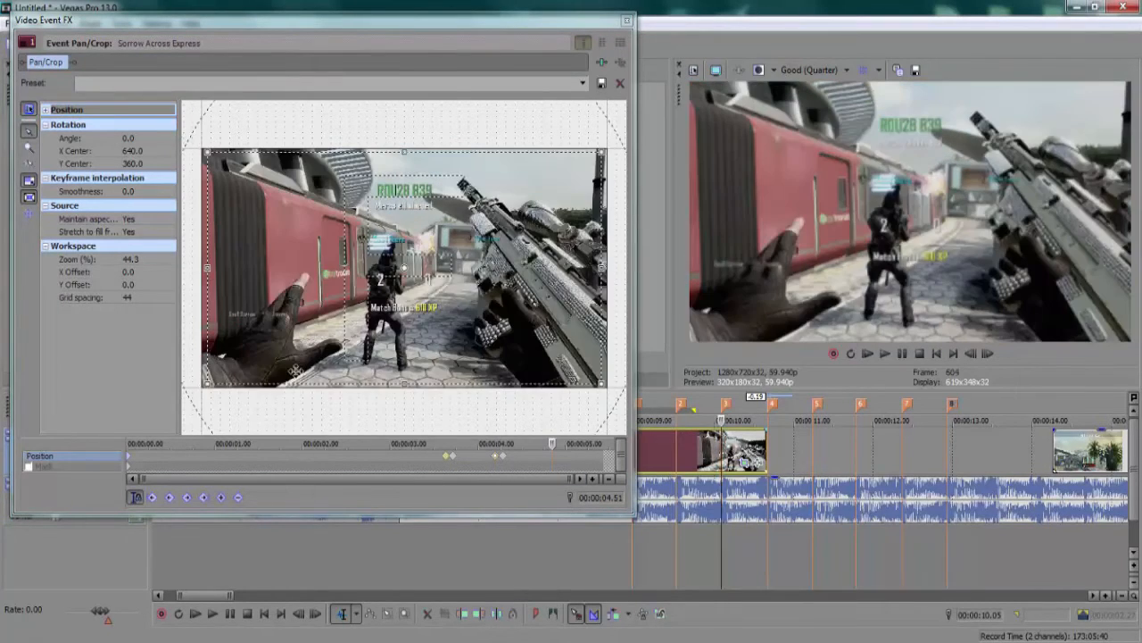
{"action": "left_click", "coordinate": [45, 109]}
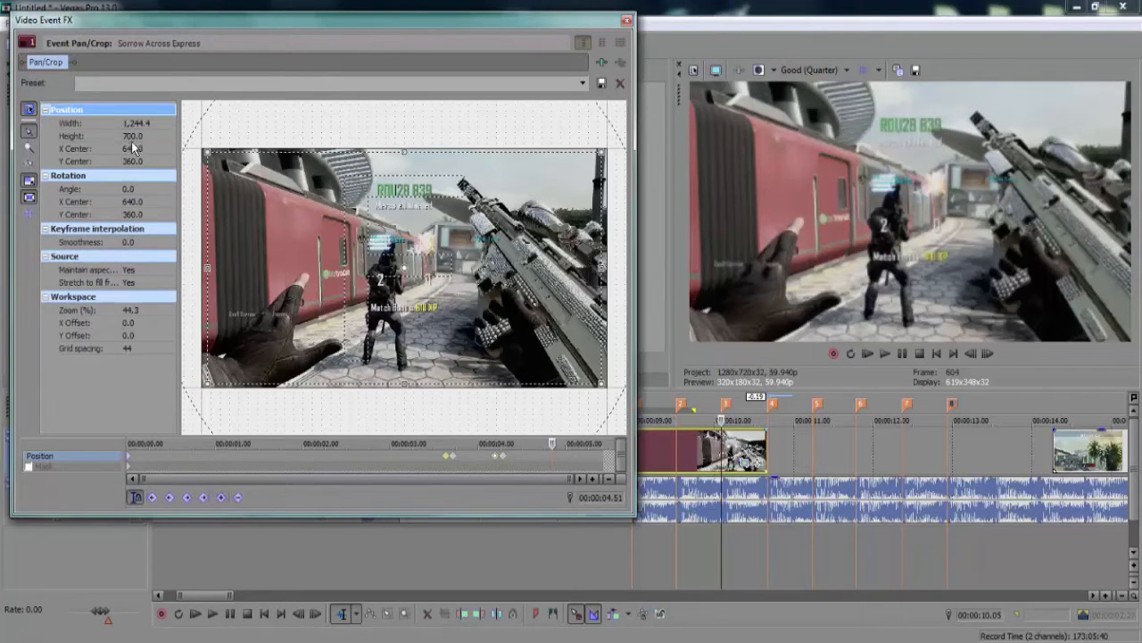
{"action": "left_click", "coordinate": [222, 497]}
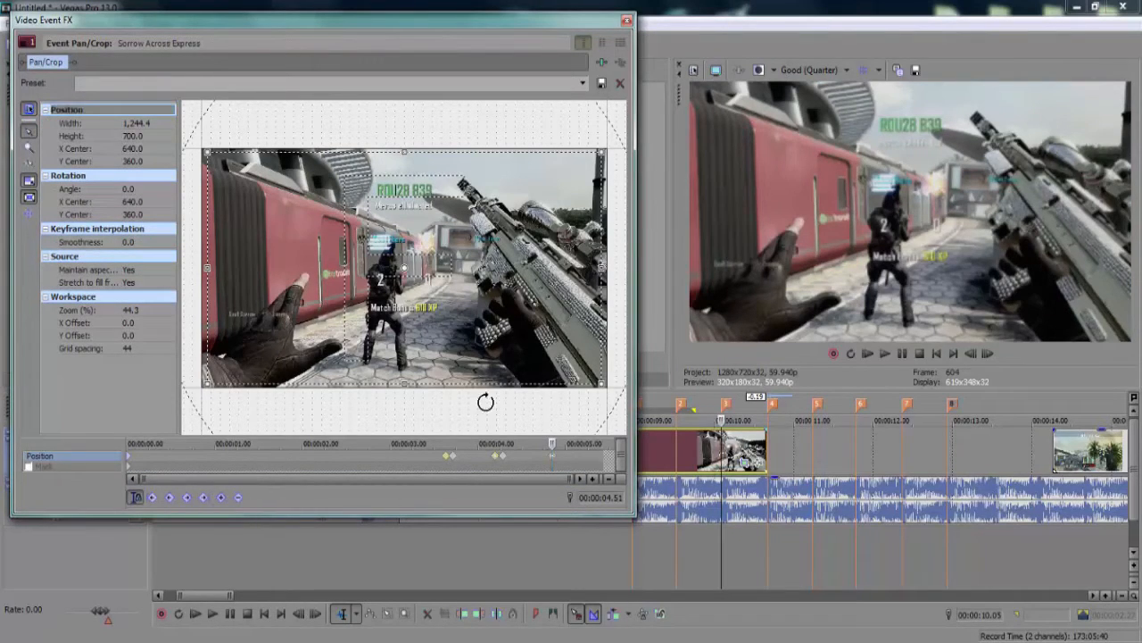
Restore the full frame at 00:00:04.47, set that keyframe's interpolation to Slow, and close the Pan/Crop window
{"action": "left_click", "coordinate": [970, 354]}
{"action": "left_click", "coordinate": [970, 354]}
{"action": "left_click", "coordinate": [970, 355]}
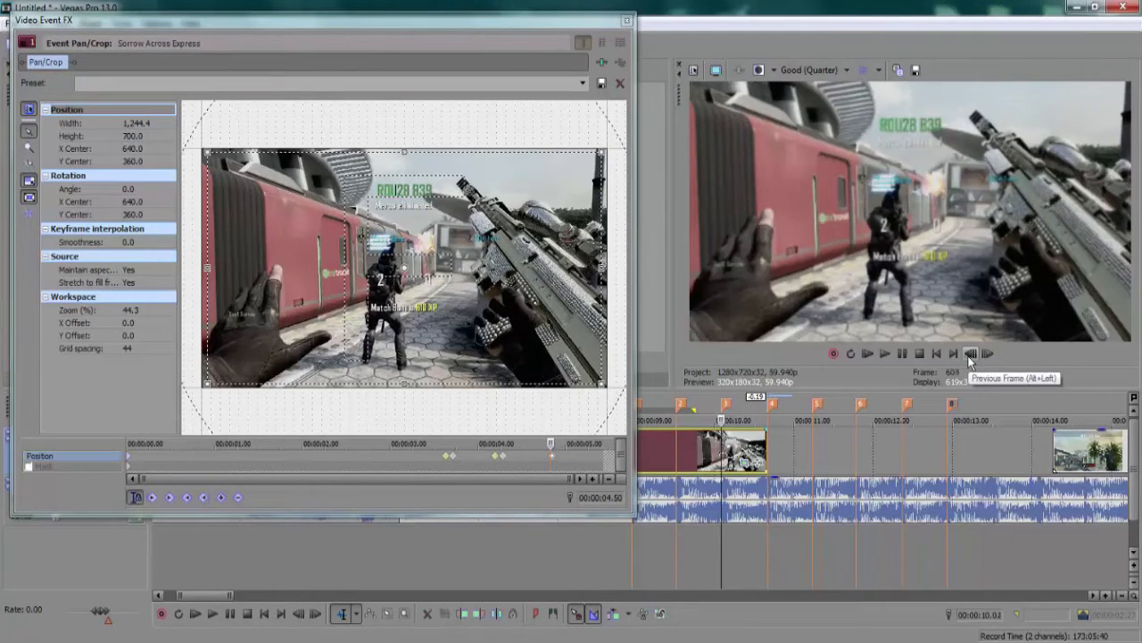
{"action": "right_click", "coordinate": [555, 317]}
{"action": "left_click", "coordinate": [576, 323]}
{"action": "right_click", "coordinate": [547, 459]}
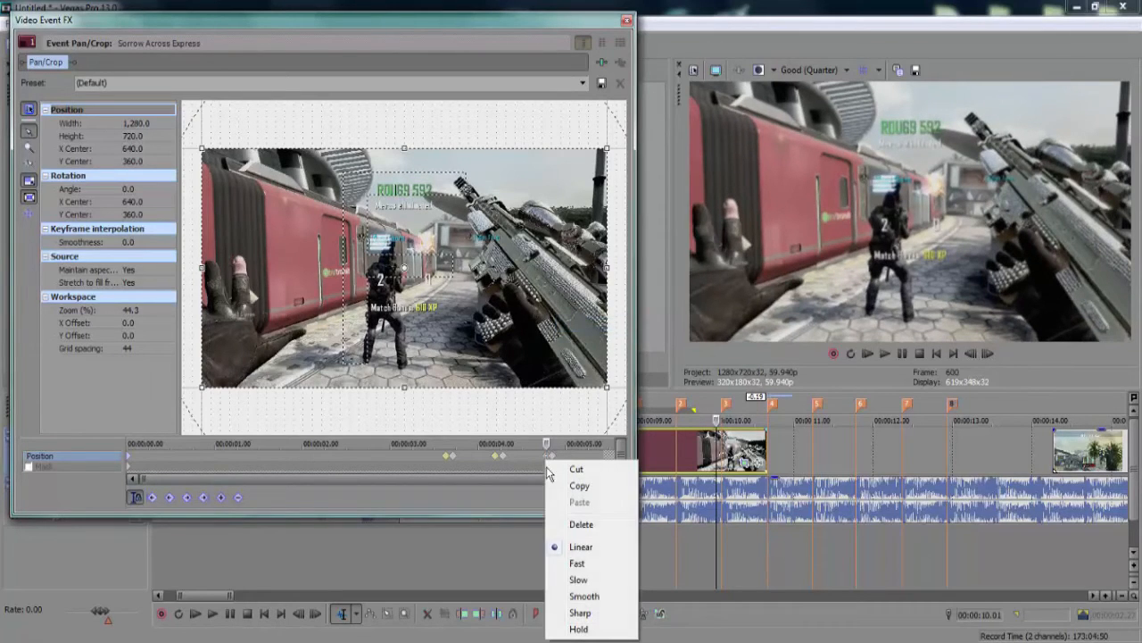
{"action": "left_click", "coordinate": [581, 581]}
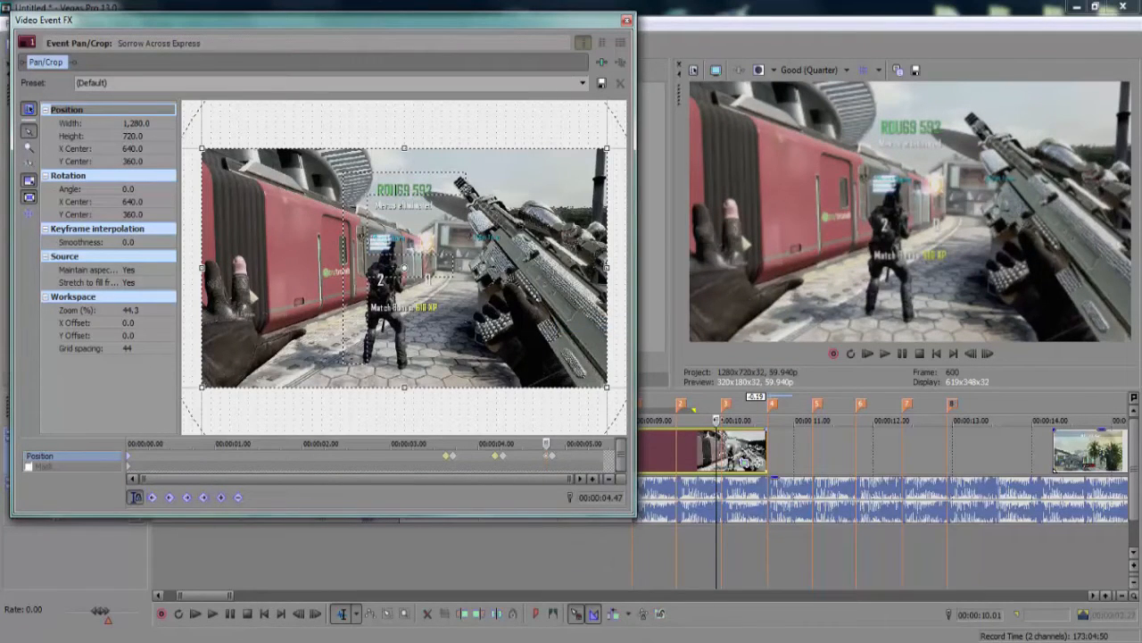
{"action": "left_click", "coordinate": [625, 19]}
Select the timeline range from 00:00:07.40 to 00:00:10.53 and play it back to check the zooms against the beats
{"action": "left_click_drag", "start_coordinate": [786, 443], "coordinate": [531, 466]}
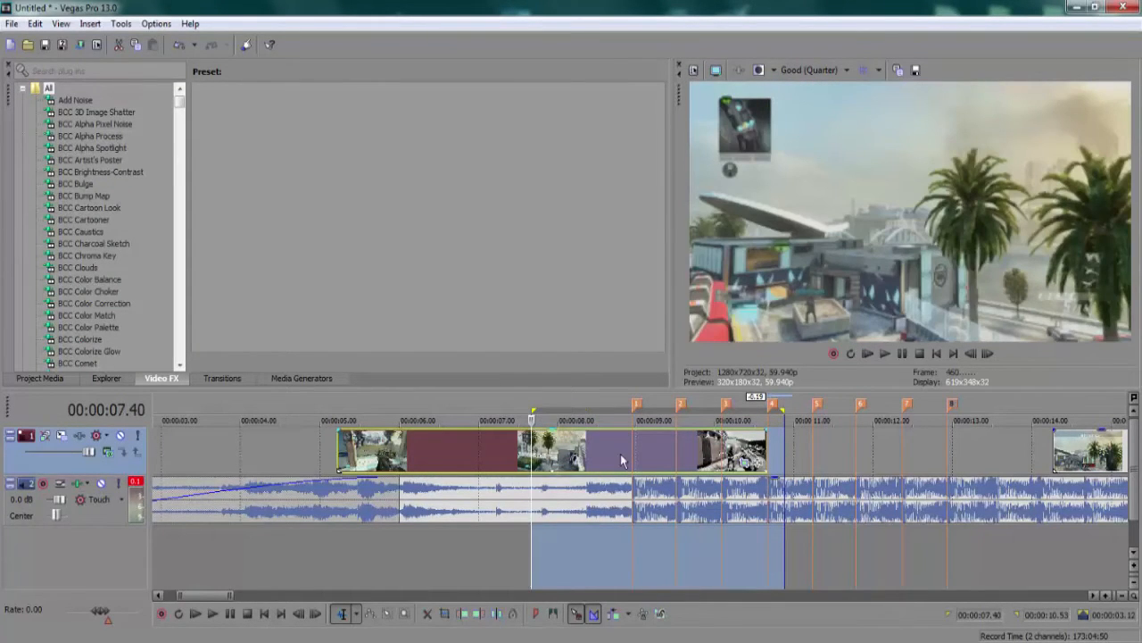
{"action": "key", "text": "space"}
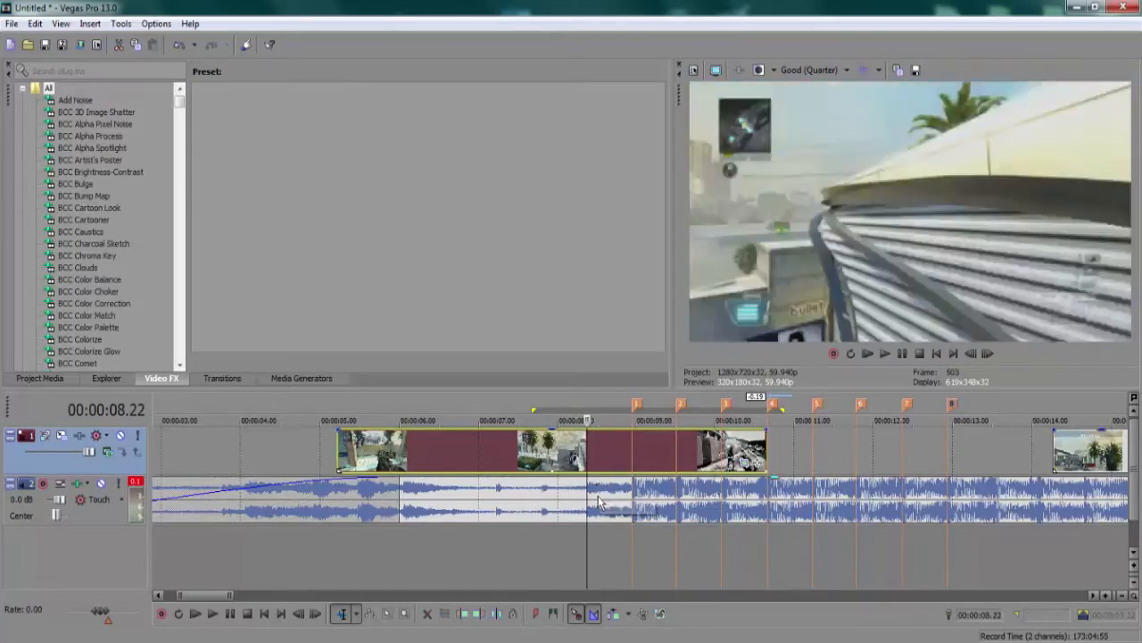
{"action": "key", "text": "space"}
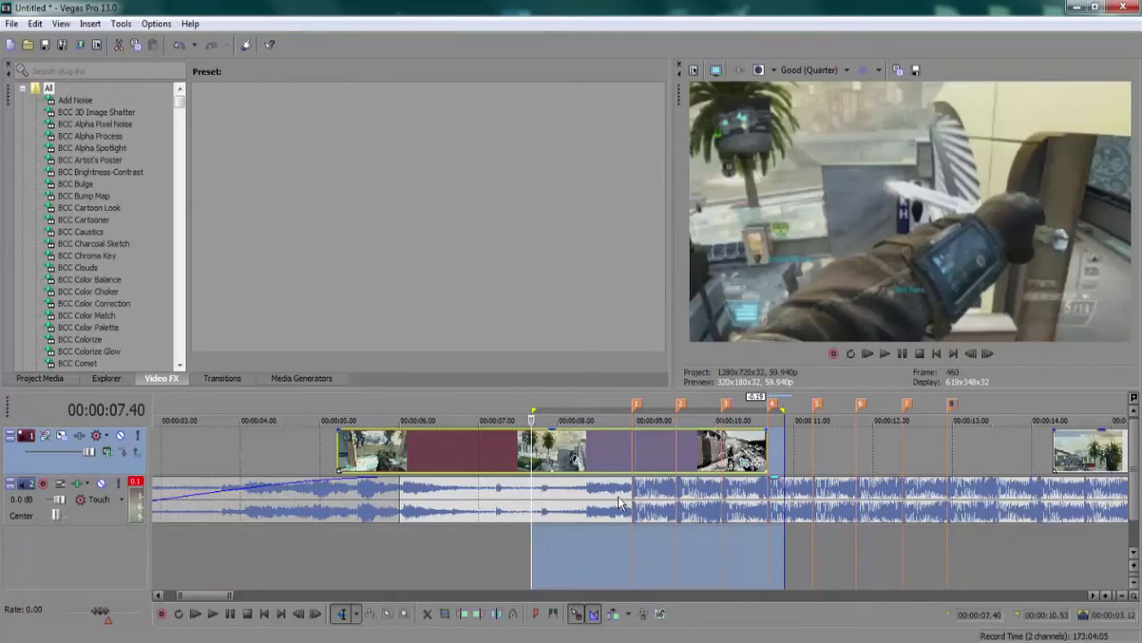
{"action": "key", "text": "space"}
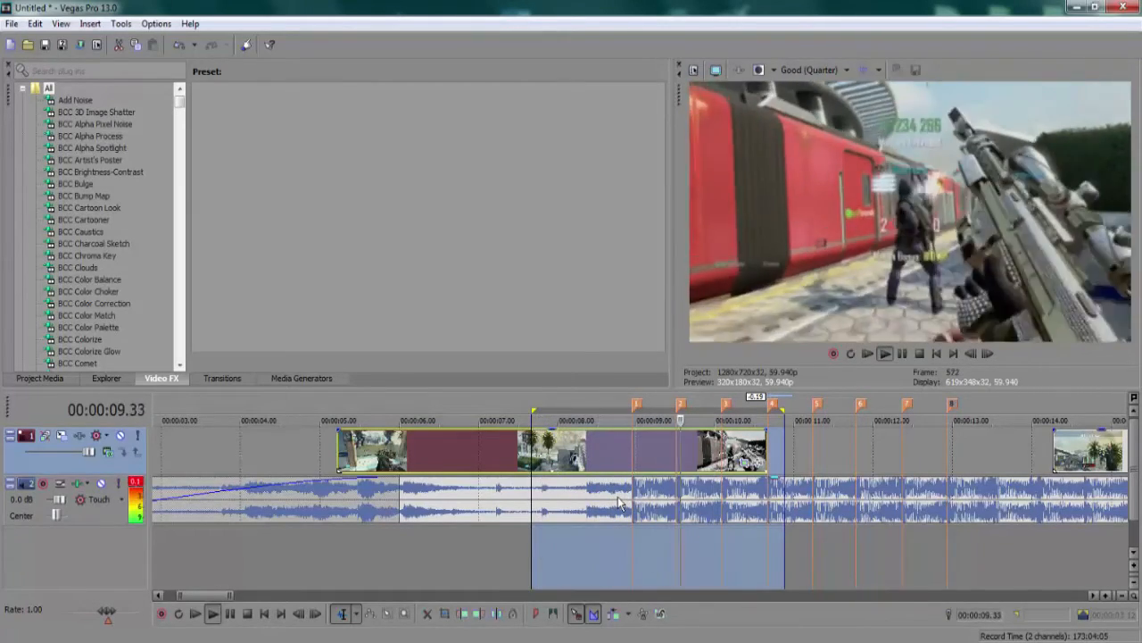
{"action": "key", "text": "space"}
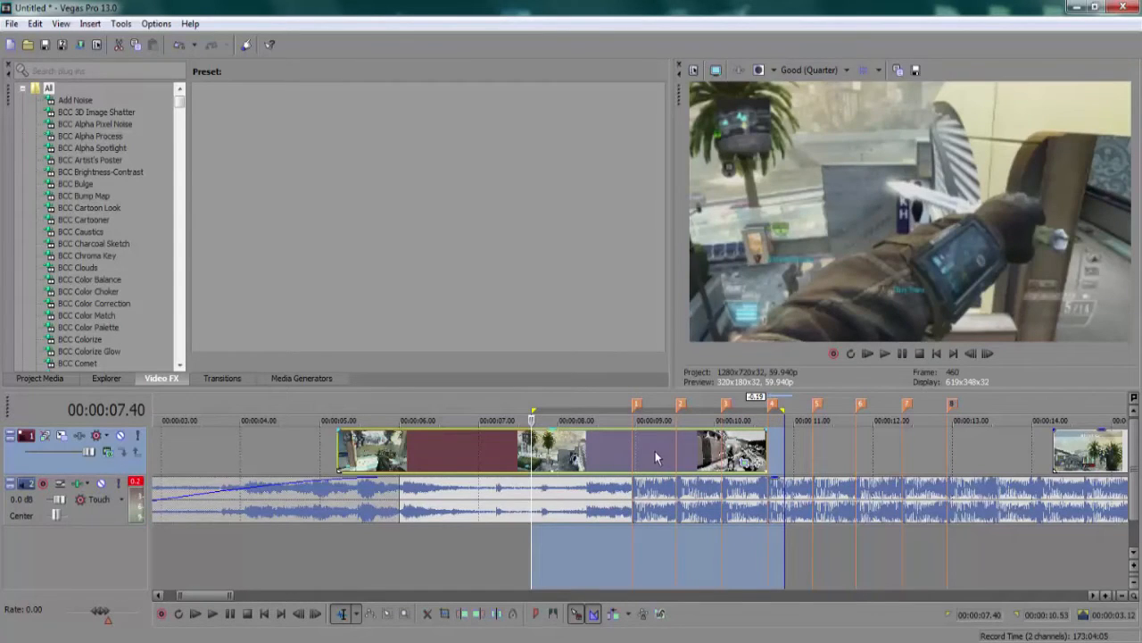
Examine the clip's frames at beat markers 1, 2 and 3, including the frame just before marker 2
{"action": "left_click", "coordinate": [632, 457]}
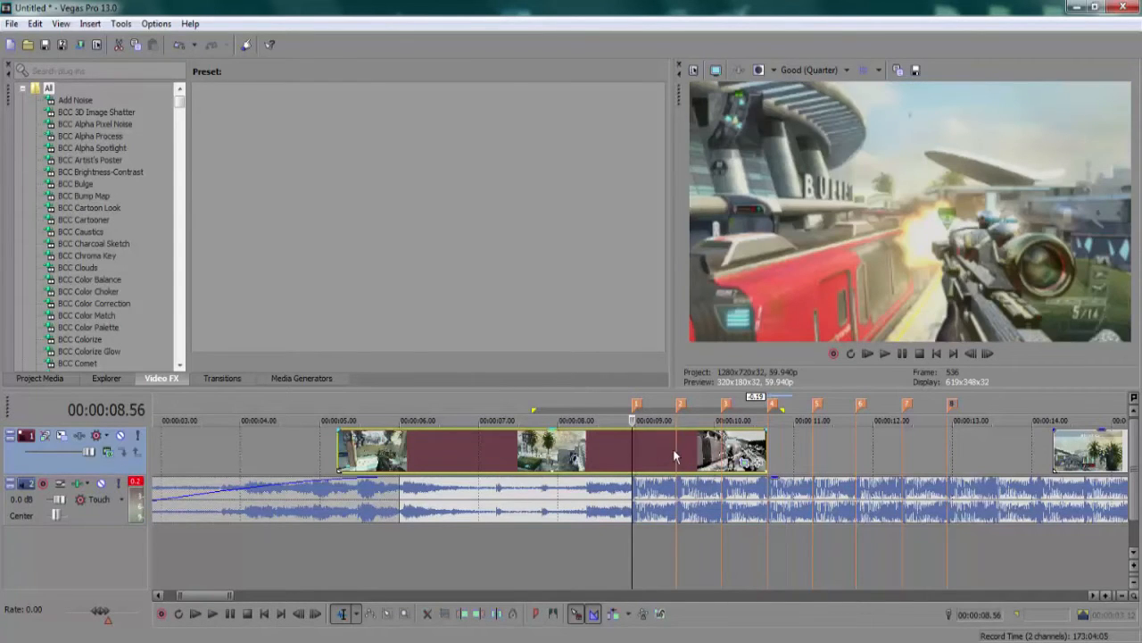
{"action": "left_click", "coordinate": [672, 456]}
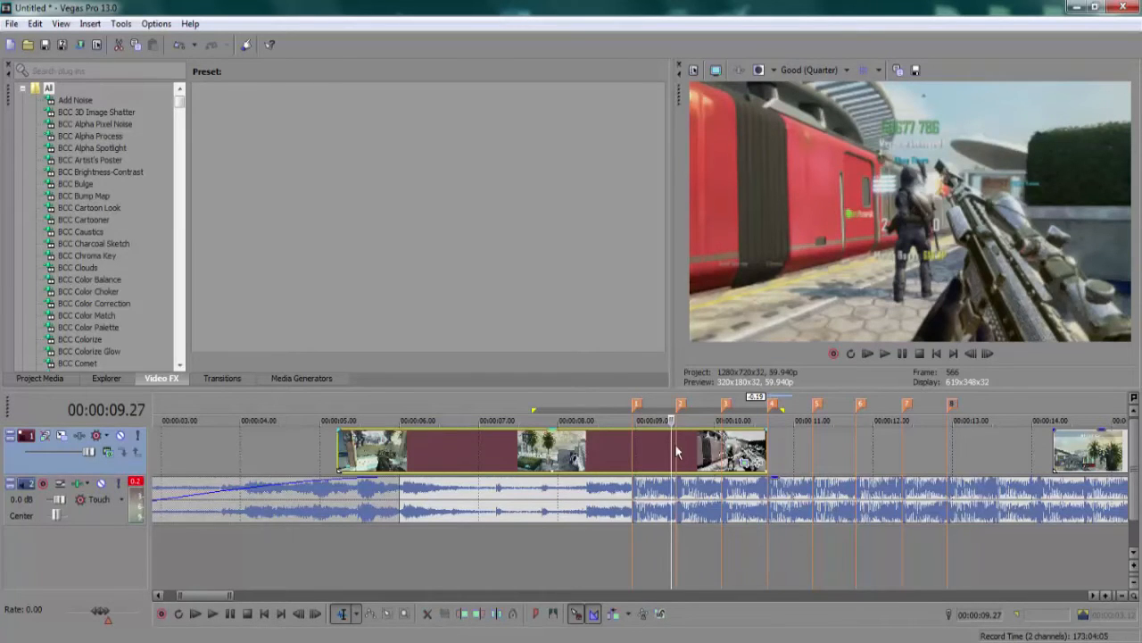
{"action": "left_click", "coordinate": [676, 441]}
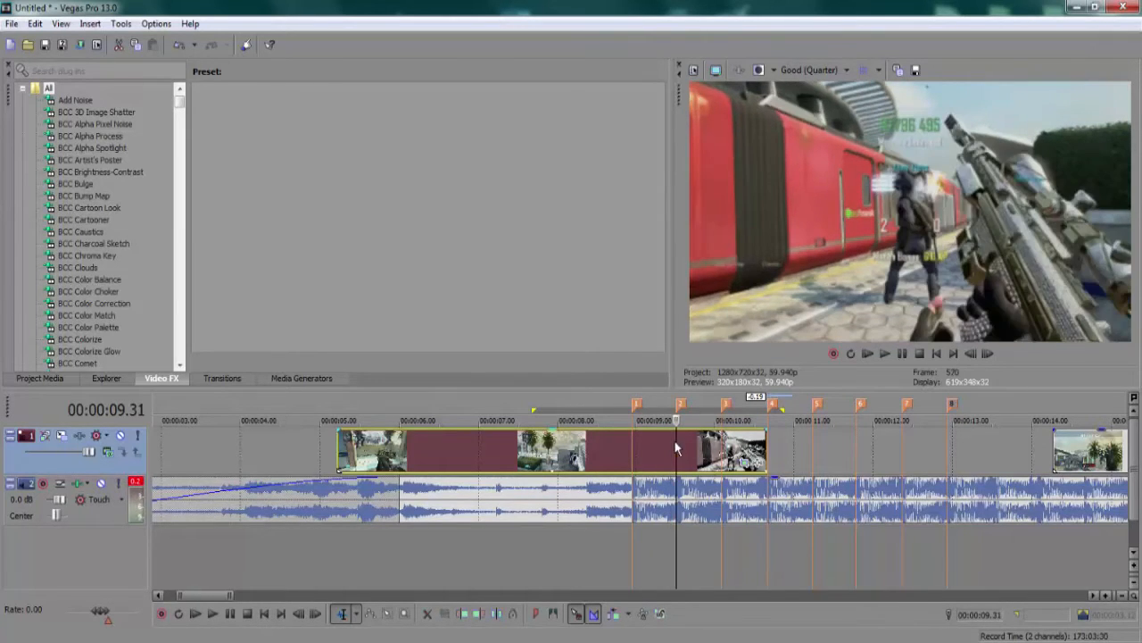
{"action": "left_click", "coordinate": [721, 455]}
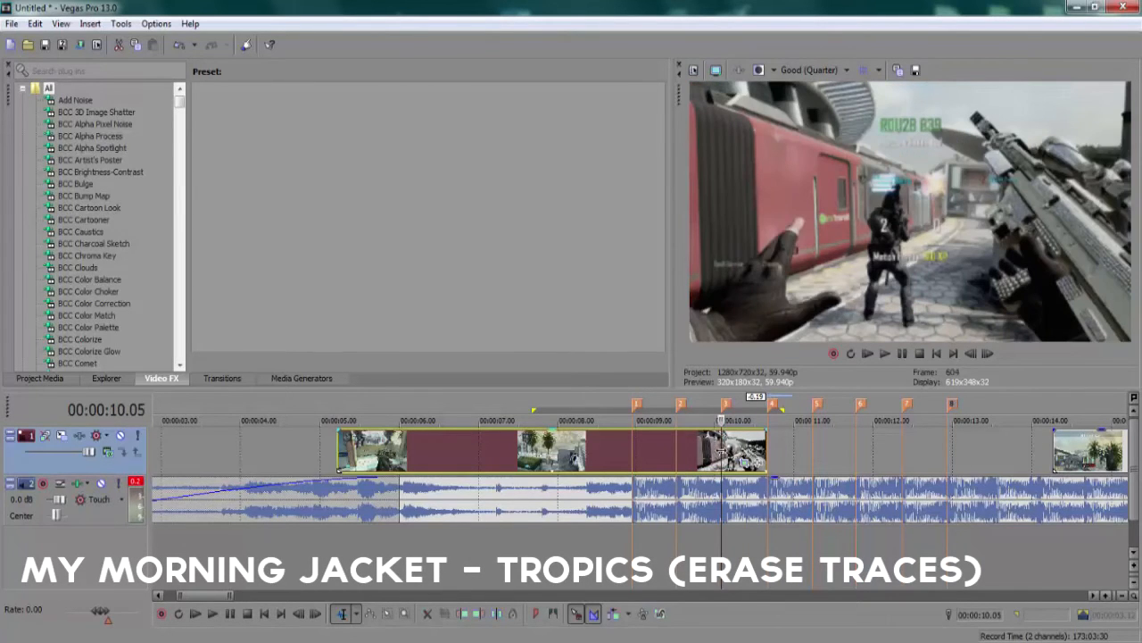
Reopen the clip's Pan/Crop and set the height to 500 at the clip's end, clip time 00:00:05.26
{"action": "left_click", "coordinate": [743, 464]}
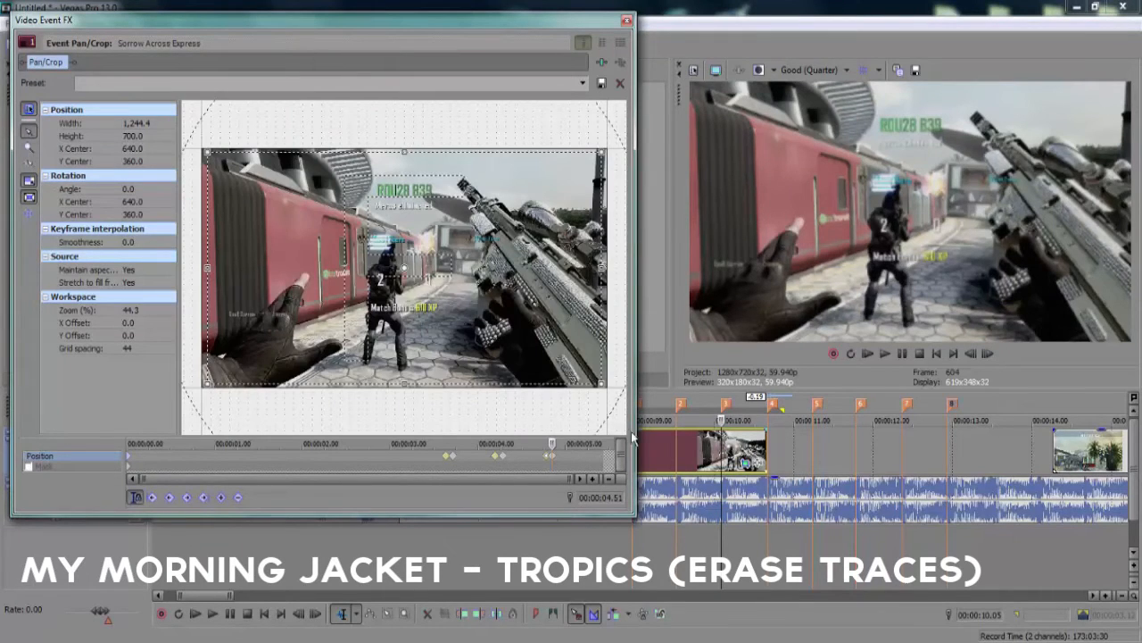
{"action": "left_click", "coordinate": [612, 437]}
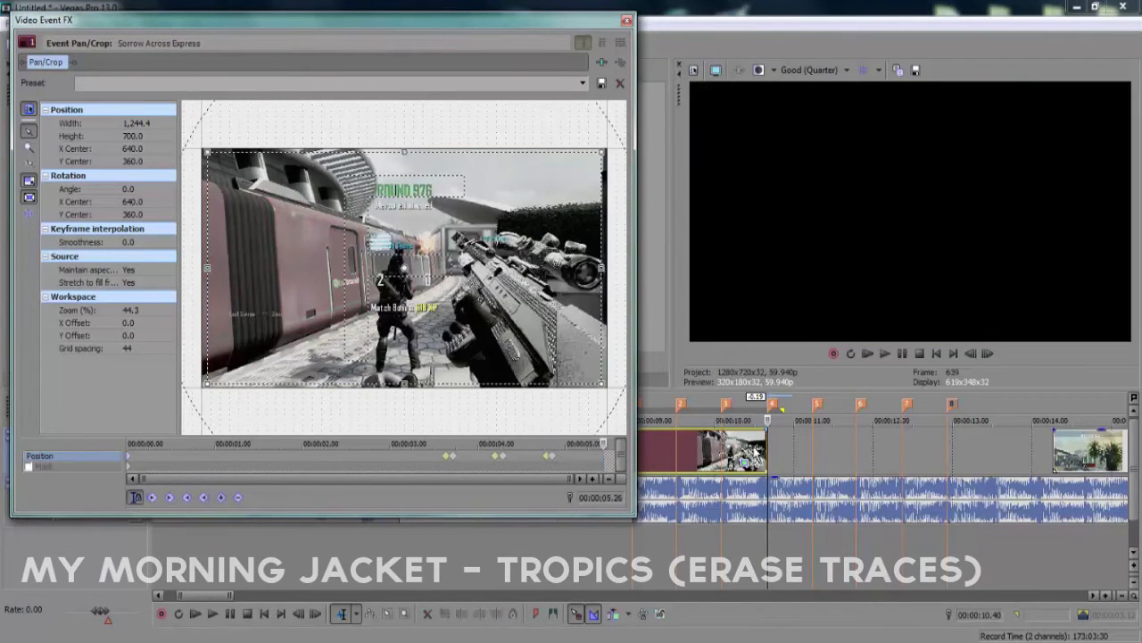
{"action": "left_click", "coordinate": [143, 137]}
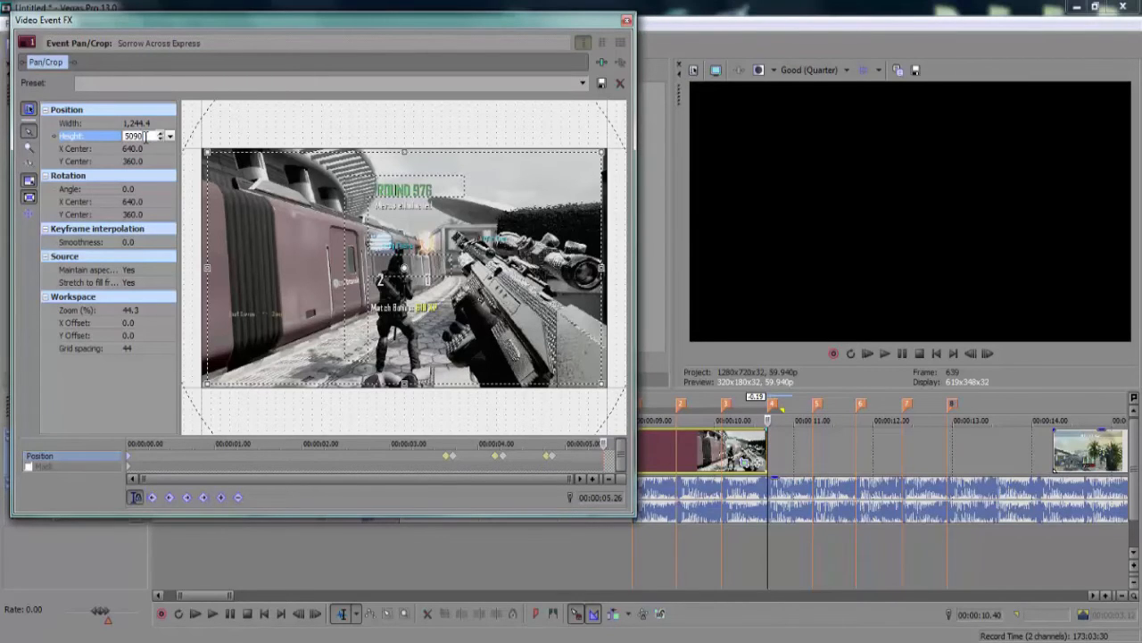
{"action": "key", "text": "Return"}
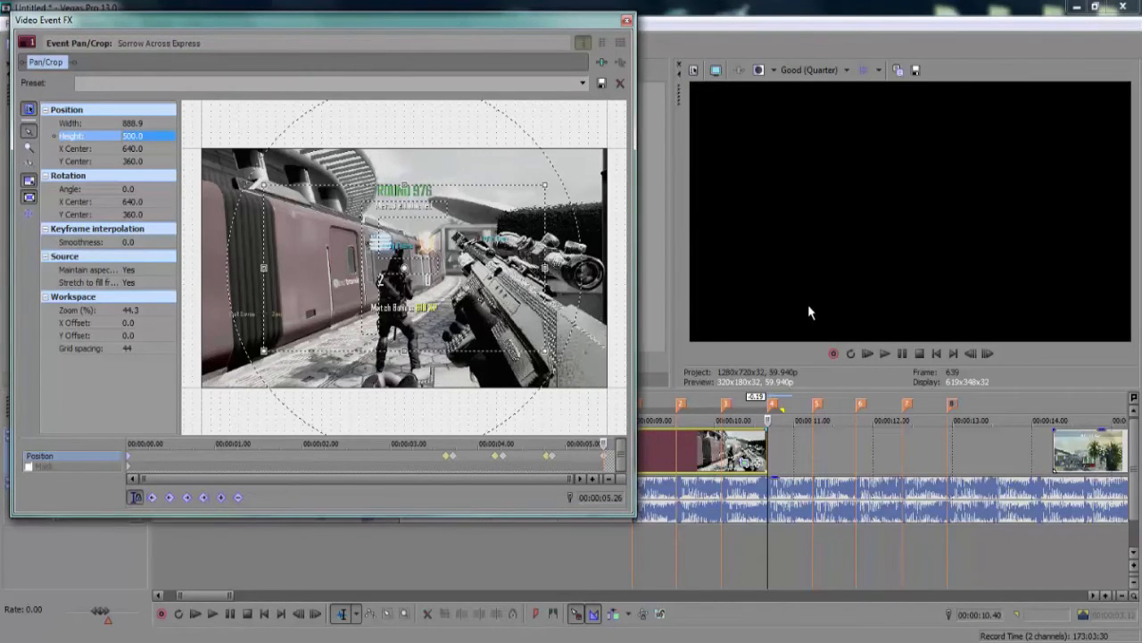
Restore the full frame at 00:00:05.19, set that keyframe's interpolation to Slow, and close the Pan/Crop window
{"action": "left_click", "coordinate": [971, 354]}
{"action": "left_click", "coordinate": [971, 355]}
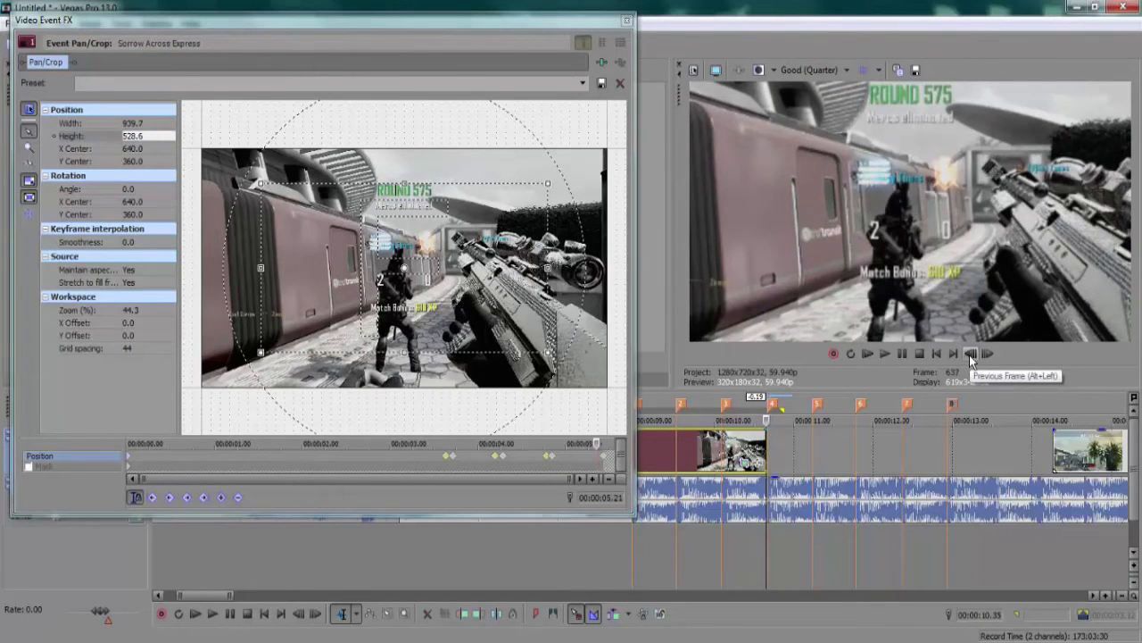
{"action": "right_click", "coordinate": [450, 294]}
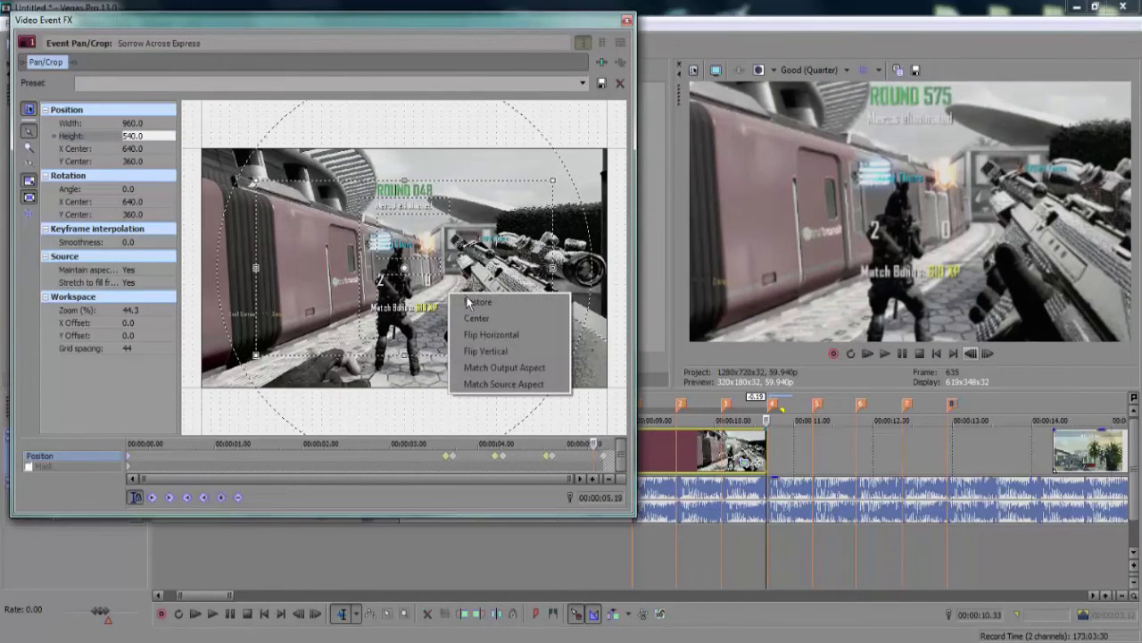
{"action": "right_click", "coordinate": [592, 458]}
{"action": "left_click", "coordinate": [622, 579]}
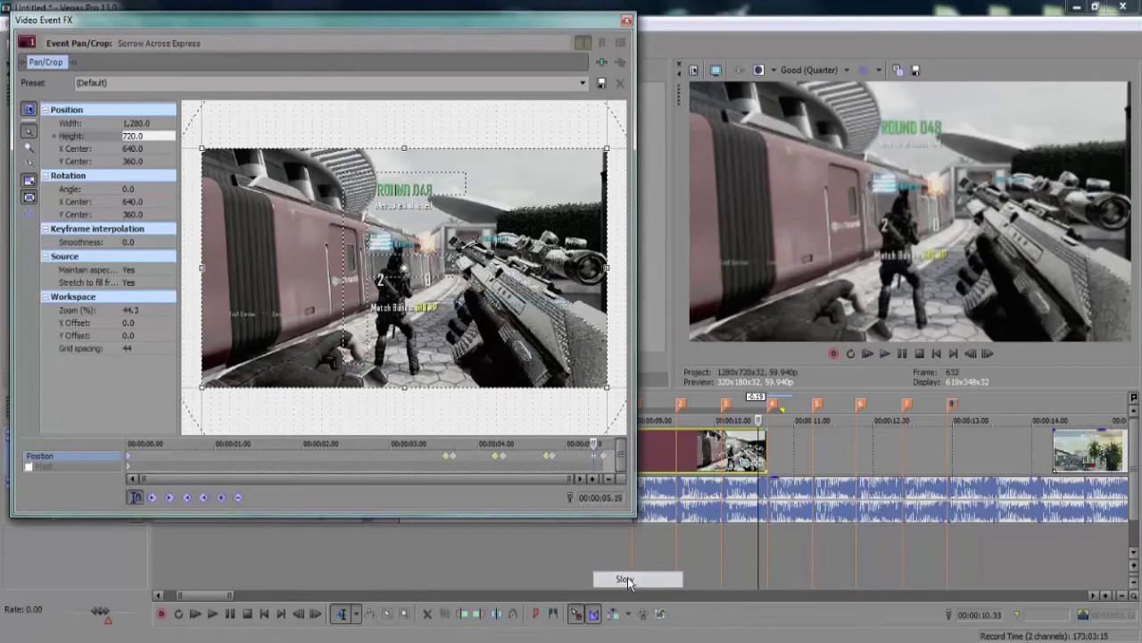
{"action": "left_click", "coordinate": [627, 20]}
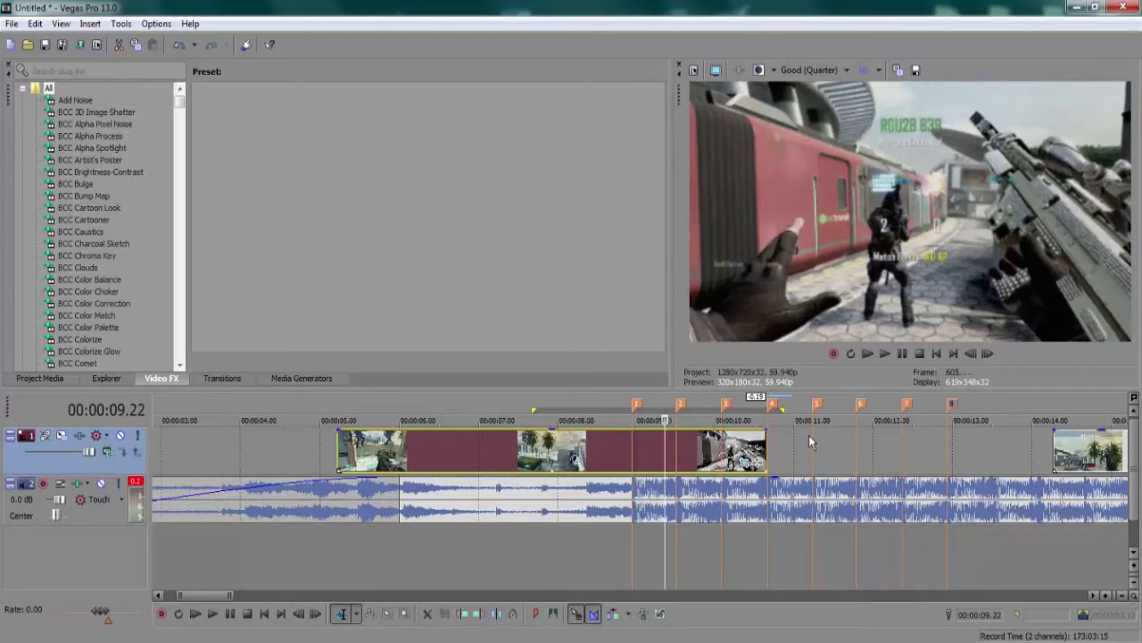
Play back the timeline range from 00:00:07.40 to 00:00:10.53 to check the zoom at the clip's end
{"action": "key", "text": "space"}
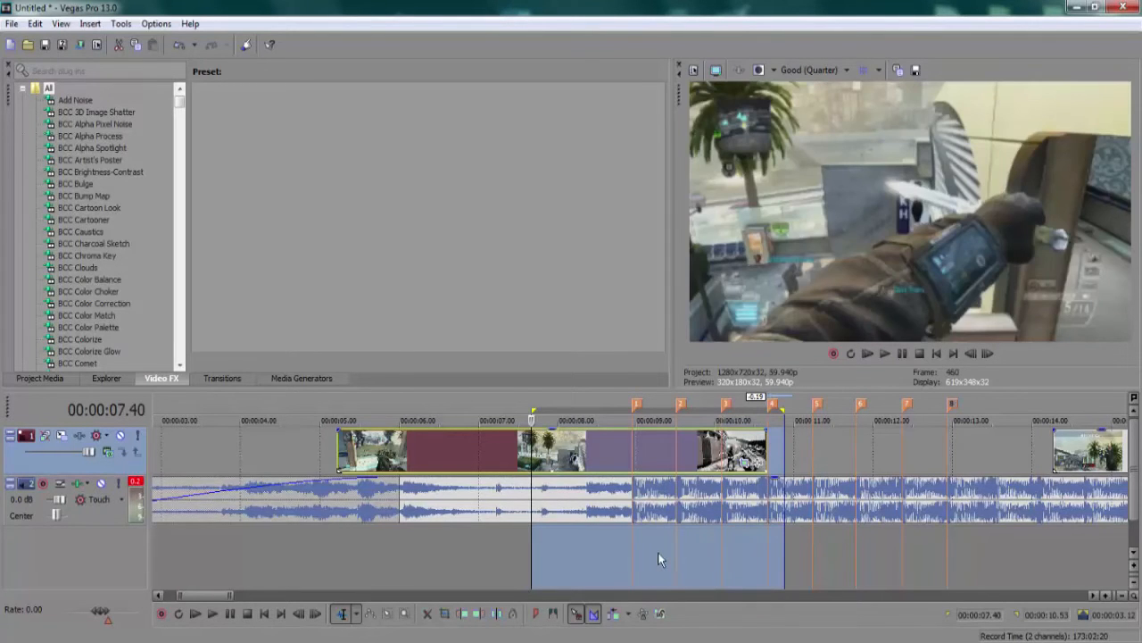
Play back the range once more and examine the first clip's last frames before marker 4, up to 00:00:10.37
{"action": "key", "text": "space"}
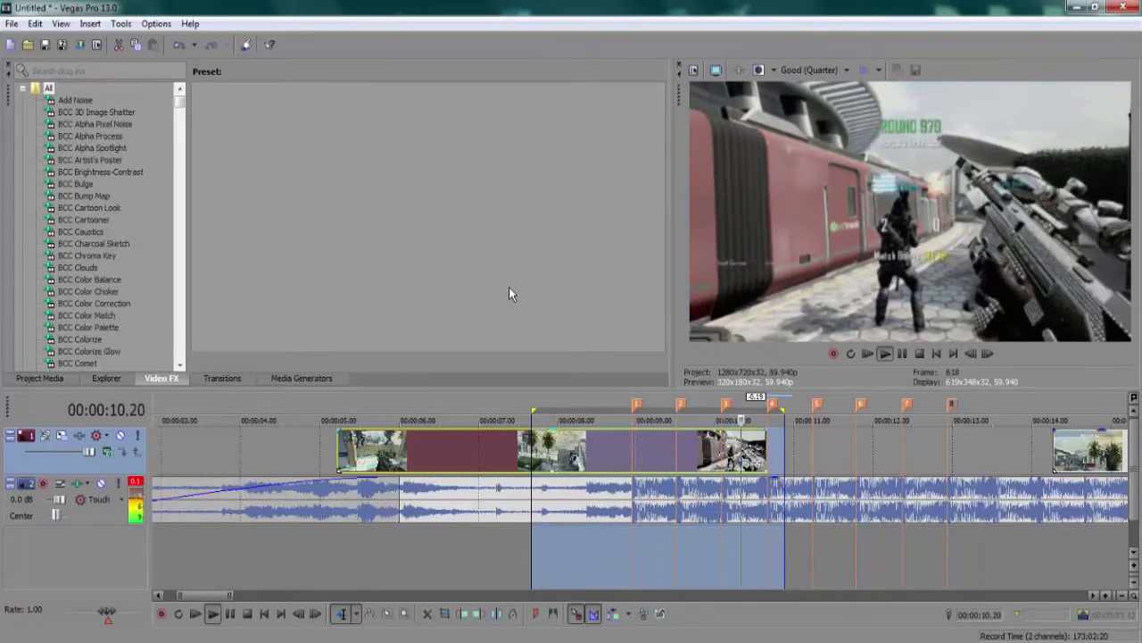
{"action": "left_click", "coordinate": [756, 444]}
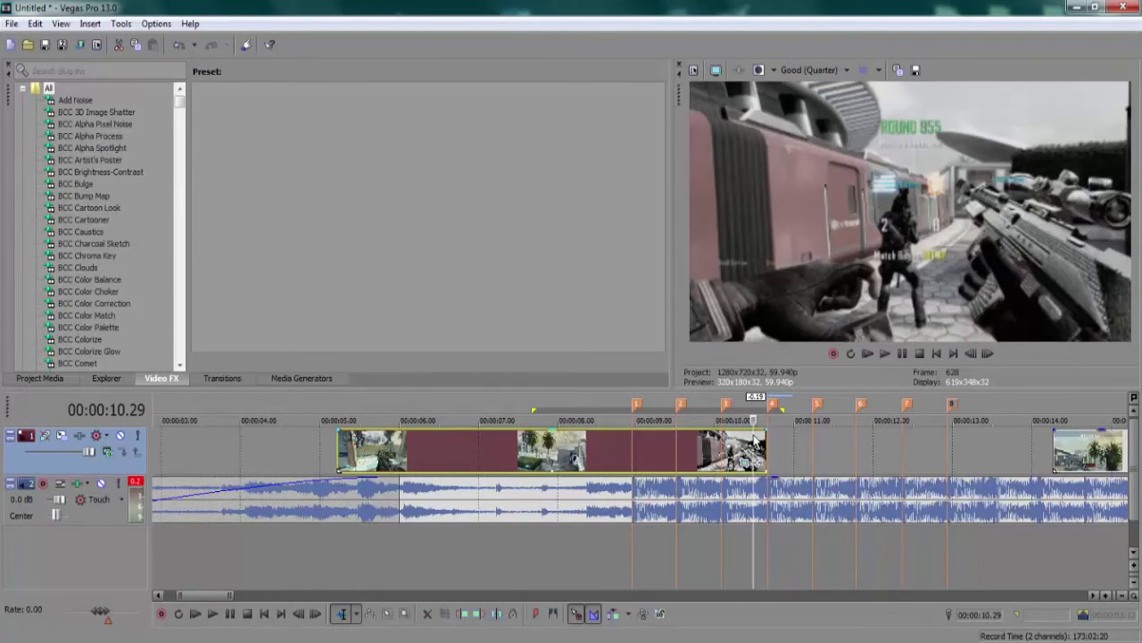
{"action": "key", "text": "Right"}
{"action": "key", "text": "Right"}
{"action": "key", "text": "Right"}
{"action": "key", "text": "Right"}
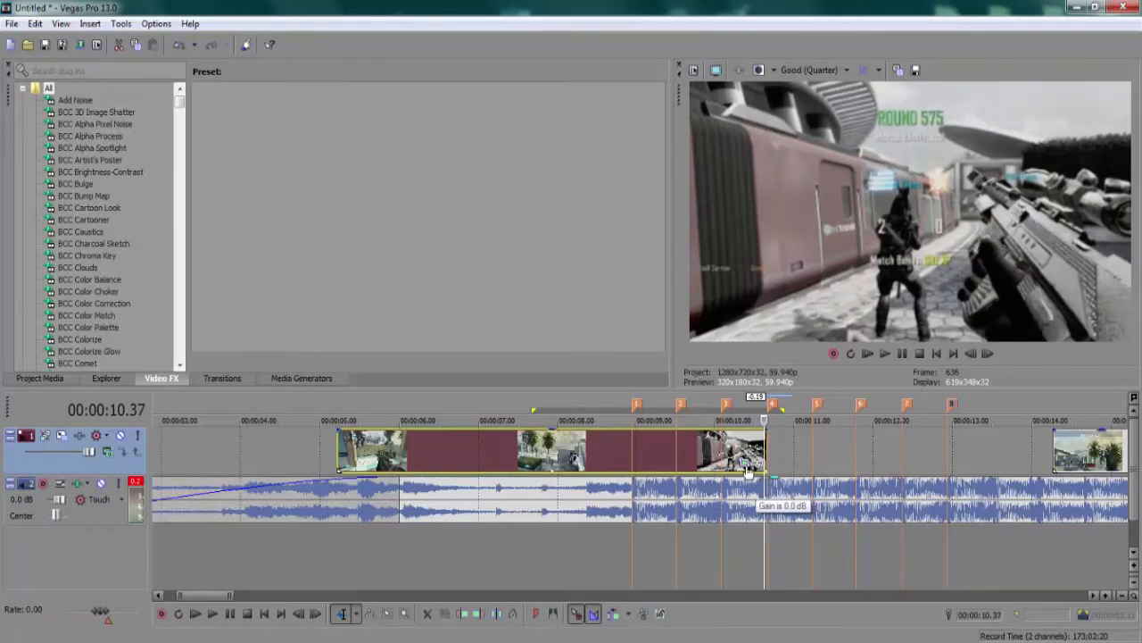
{"action": "key", "text": "Left"}
{"action": "key", "text": "Left"}
{"action": "key", "text": "Left"}
{"action": "key", "text": "Left"}
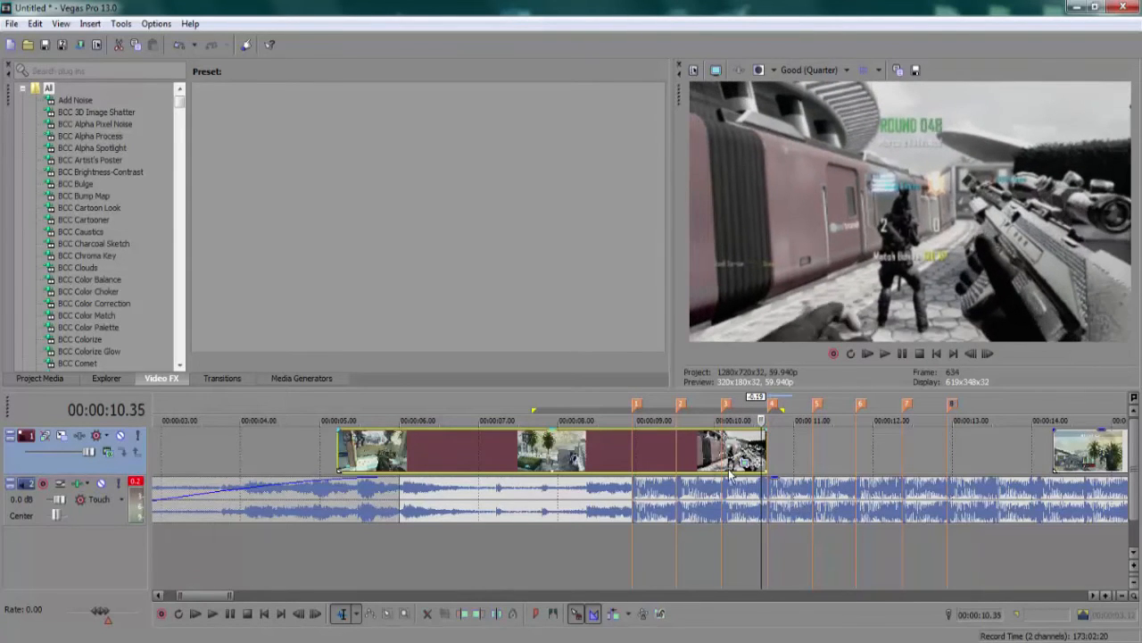
Examine the first clip's frames around marker 3 and its end at marker 4, and play that section back
{"action": "left_click", "coordinate": [709, 443]}
{"action": "key", "text": "Right"}
{"action": "key", "text": "Right"}
{"action": "key", "text": "Right"}
{"action": "key", "text": "Right"}
{"action": "key", "text": "Right"}
{"action": "key", "text": "Right"}
{"action": "key", "text": "Right"}
{"action": "key", "text": "Right"}
{"action": "key", "text": "Right"}
{"action": "key", "text": "Right"}
{"action": "key", "text": "Right"}
{"action": "key", "text": "Right"}
{"action": "key", "text": "Right"}
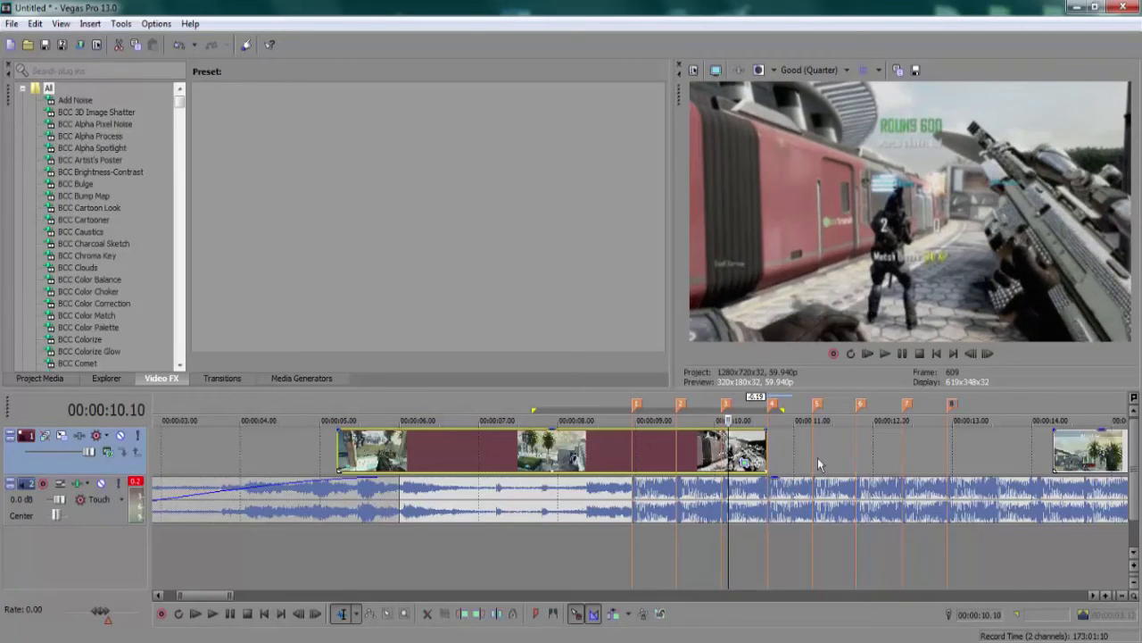
{"action": "left_click", "coordinate": [768, 446]}
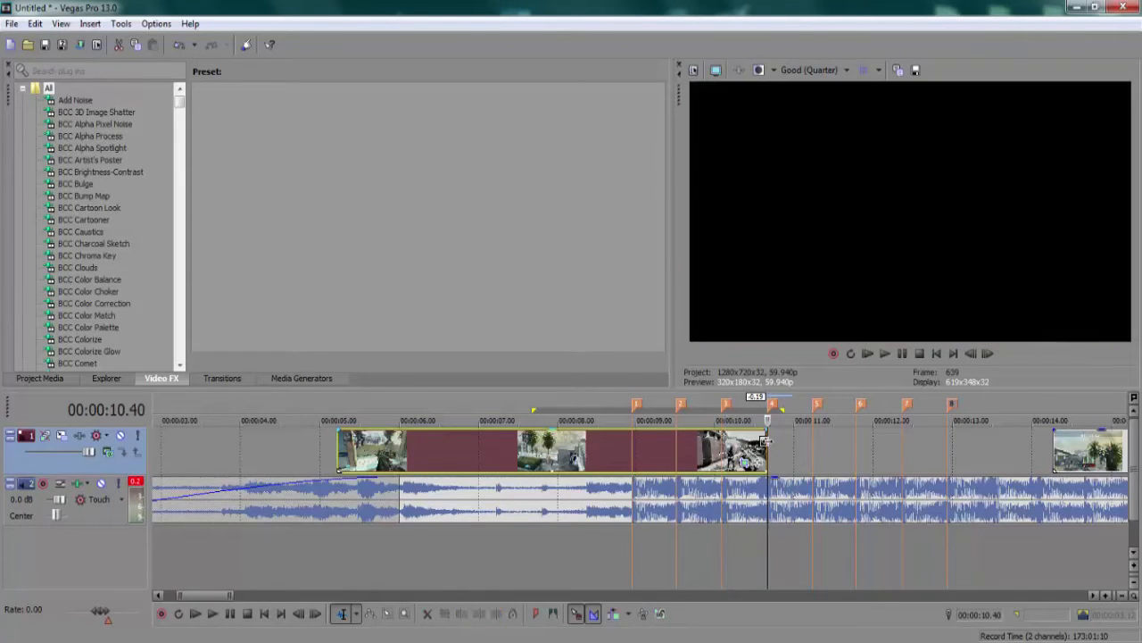
{"action": "left_click", "coordinate": [721, 467]}
{"action": "key", "text": "space"}
{"action": "key", "text": "space"}
Move the second clip against the first clip's end at marker 4 and check its frames at markers 5 and 6
{"action": "left_click", "coordinate": [767, 447]}
{"action": "left_click_drag", "start_coordinate": [1085, 457], "coordinate": [784, 453]}
{"action": "left_click", "coordinate": [759, 443]}
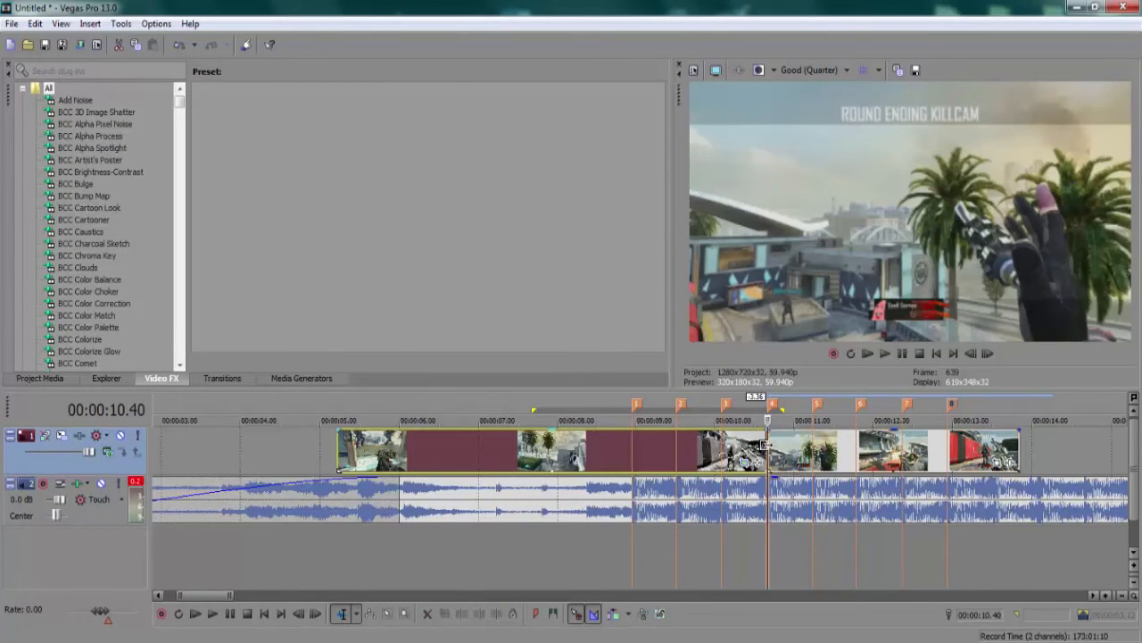
{"action": "left_click", "coordinate": [812, 452]}
{"action": "left_click", "coordinate": [856, 450]}
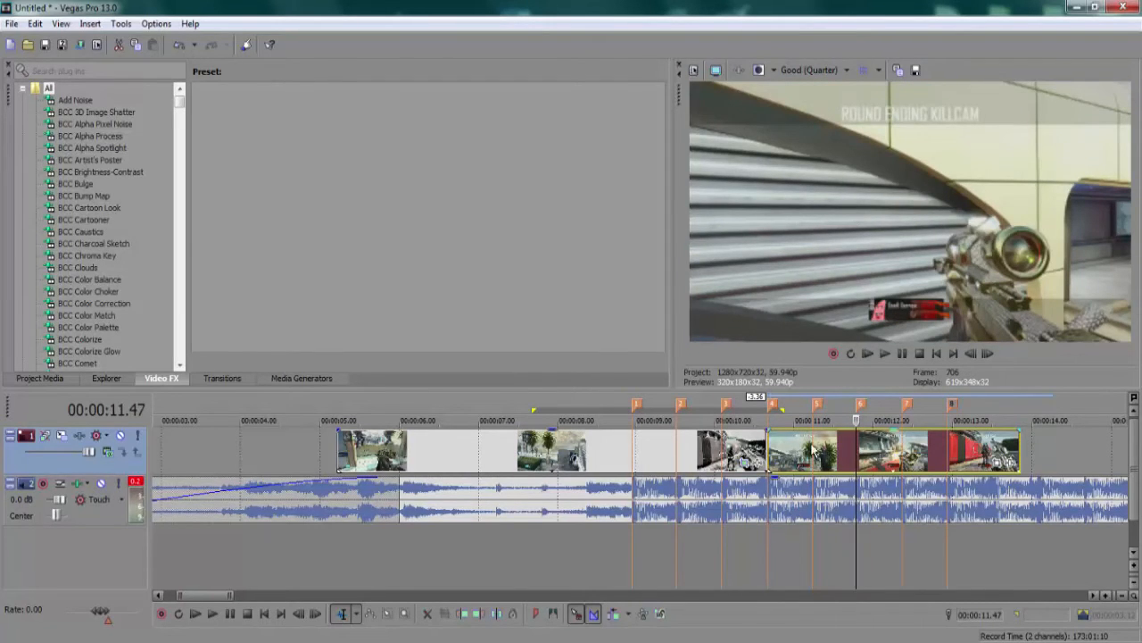
Trim the second clip's start to the frame where the gun fires, at 00:00:12.14 on the timeline
{"action": "left_click_drag", "start_coordinate": [769, 441], "coordinate": [877, 446]}
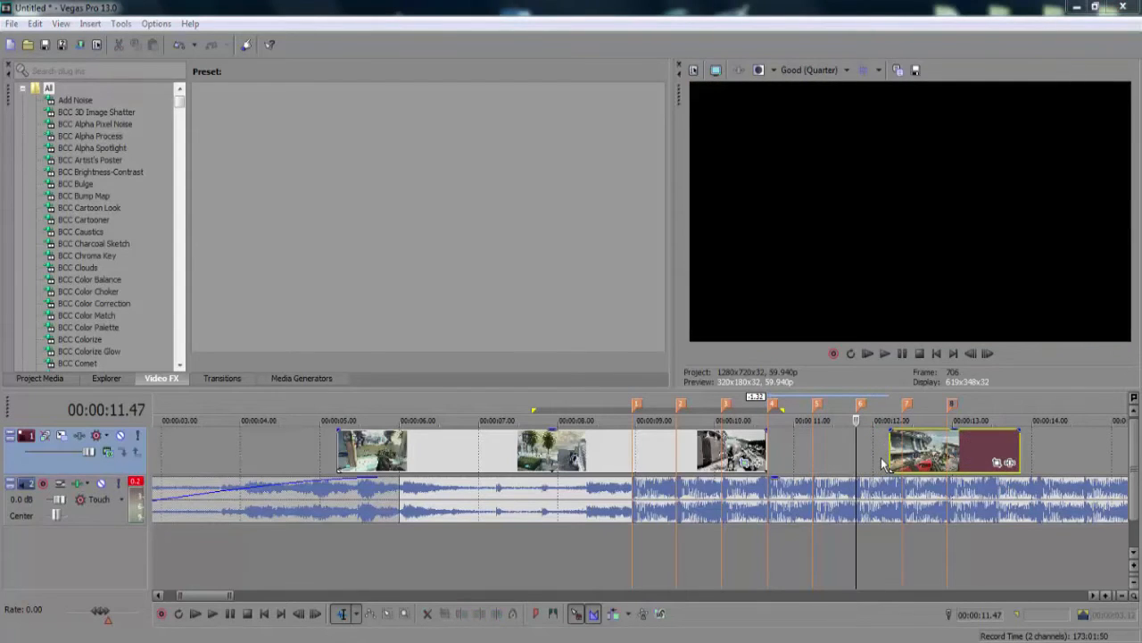
{"action": "left_click", "coordinate": [889, 456]}
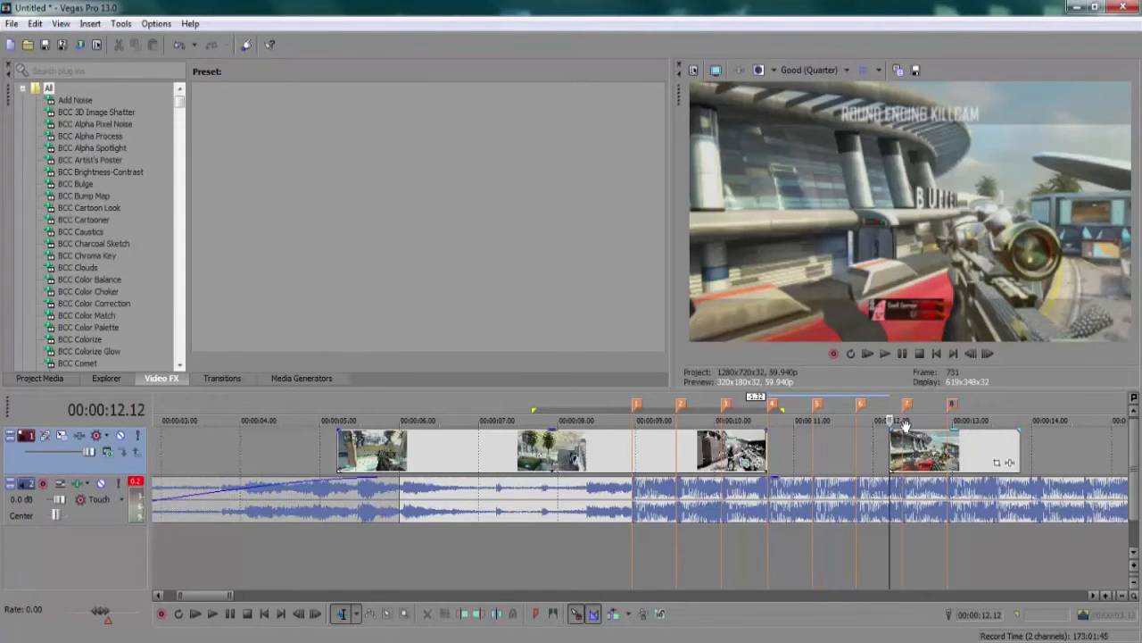
{"action": "scroll", "coordinate": [909, 426], "scroll_direction": "up", "scroll_amount": 3}
{"action": "key", "text": "Right"}
{"action": "key", "text": "Right"}
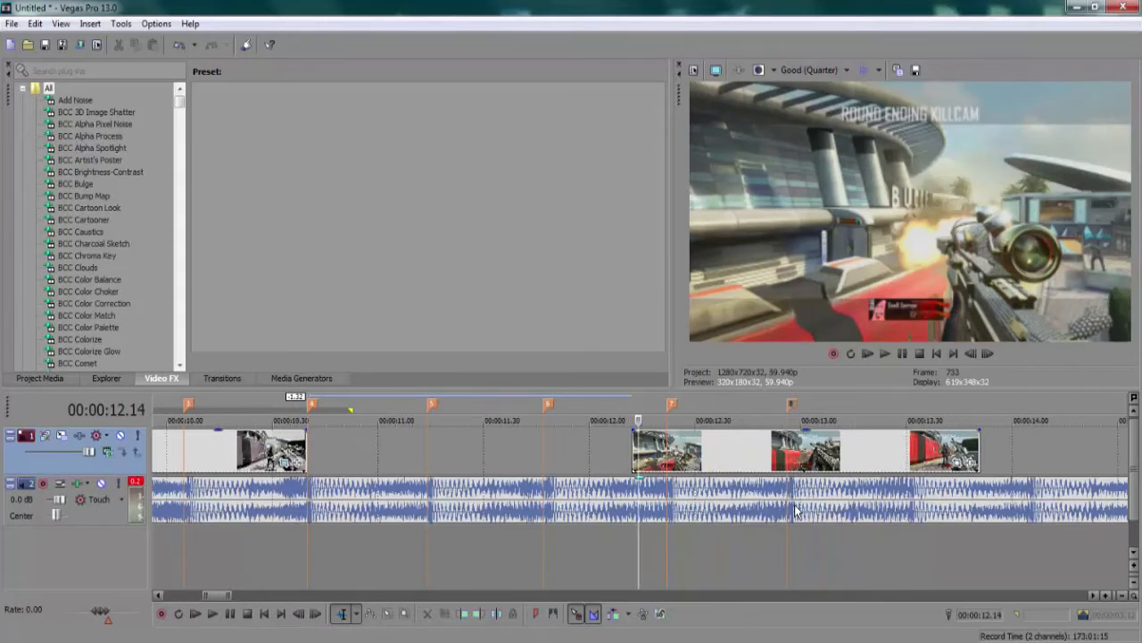
{"action": "left_click", "coordinate": [632, 443]}
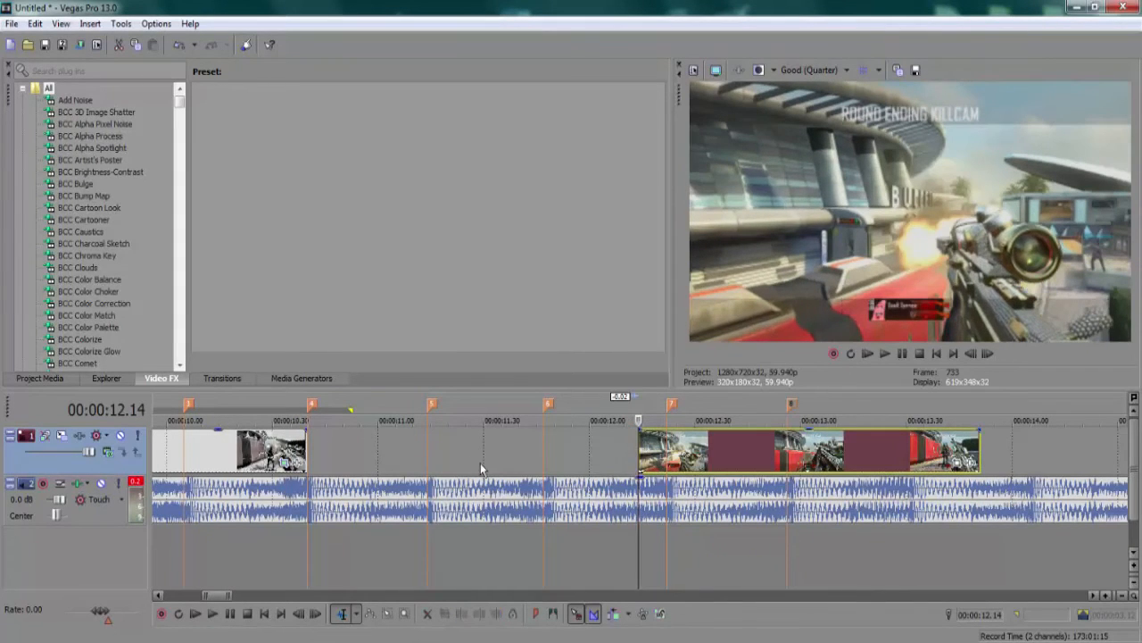
Move the second clip so its gunshot frame starts on marker 6, and extend its beginning back to marker 4
{"action": "scroll", "coordinate": [375, 453], "scroll_direction": "down", "scroll_amount": 2}
{"action": "left_click", "coordinate": [563, 447]}
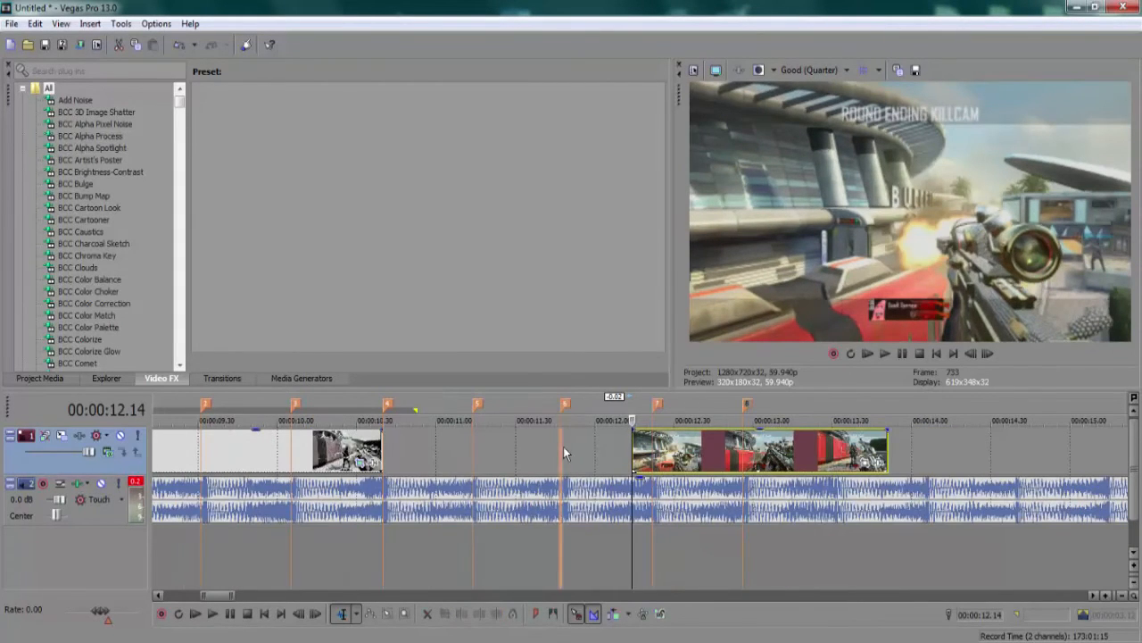
{"action": "left_click_drag", "start_coordinate": [641, 456], "coordinate": [385, 463]}
{"action": "scroll", "coordinate": [910, 559], "scroll_direction": "down", "scroll_amount": 1}
Select the range from 00:00:08.34 to 00:00:13.37 and play back the transition into the second clip
{"action": "left_click_drag", "start_coordinate": [824, 562], "coordinate": [296, 549]}
{"action": "left_click", "coordinate": [293, 547]}
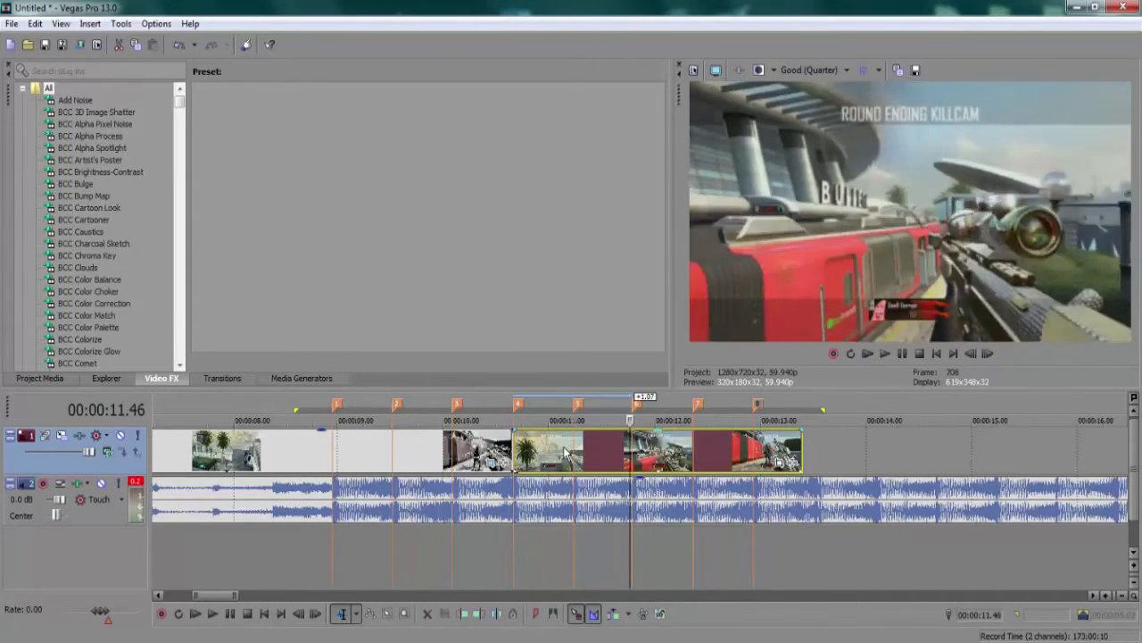
{"action": "key", "text": "space"}
{"action": "left_click", "coordinate": [515, 453]}
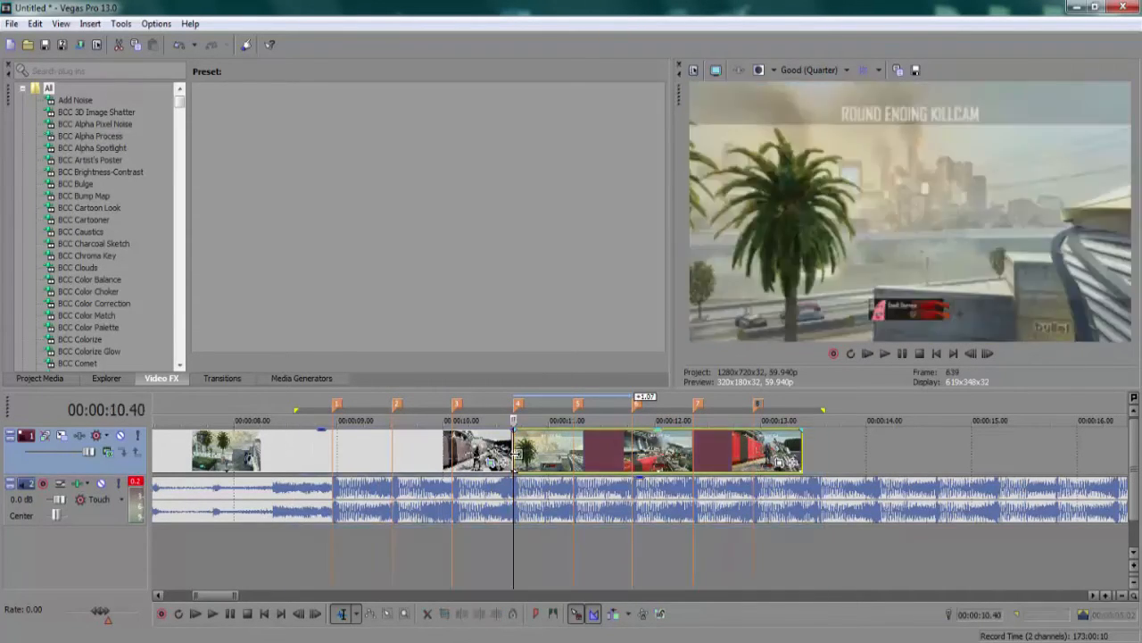
{"action": "left_click", "coordinate": [312, 534]}
{"action": "key", "text": "space"}
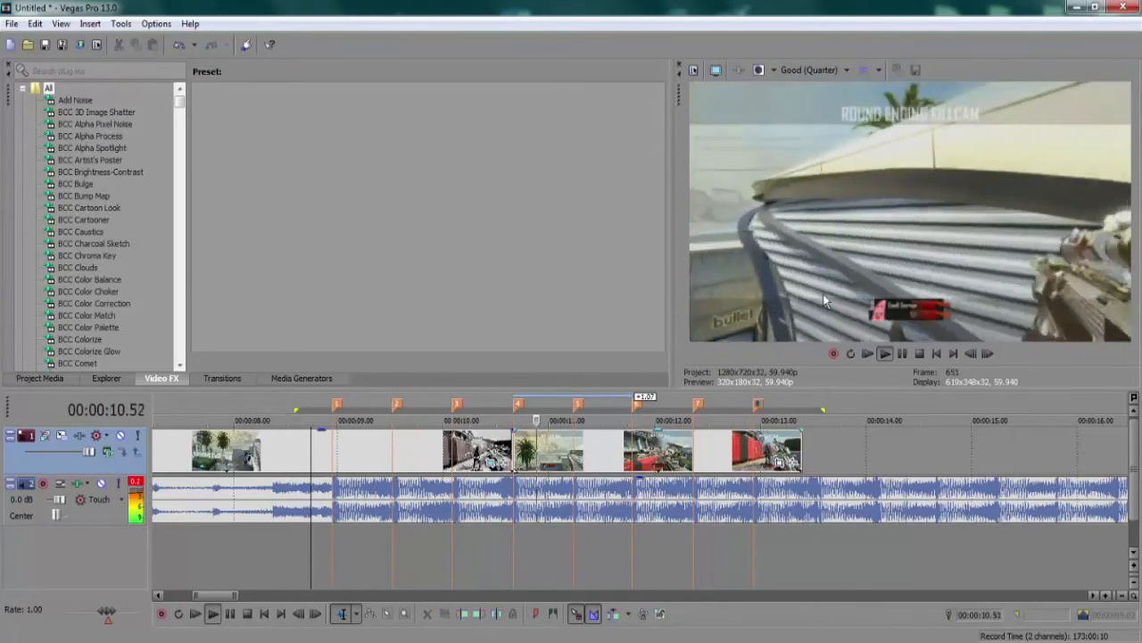
{"action": "key", "text": "space"}
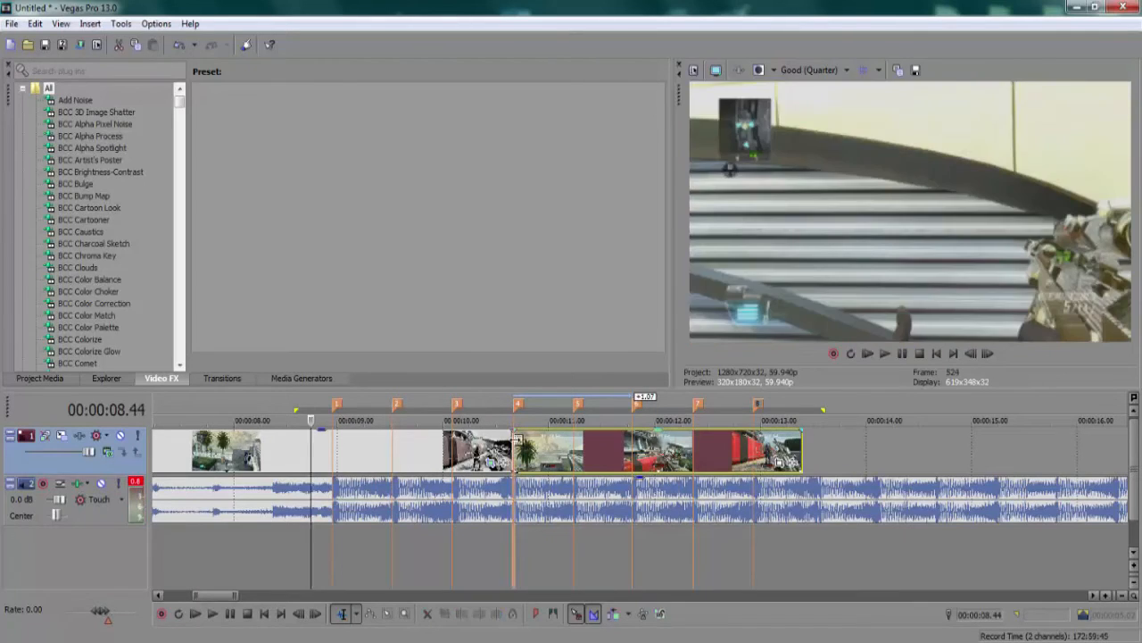
Trim the second clip's end to marker 8 and play back the range from 00:00:08.34 to 00:00:13.37
{"action": "left_click", "coordinate": [515, 447]}
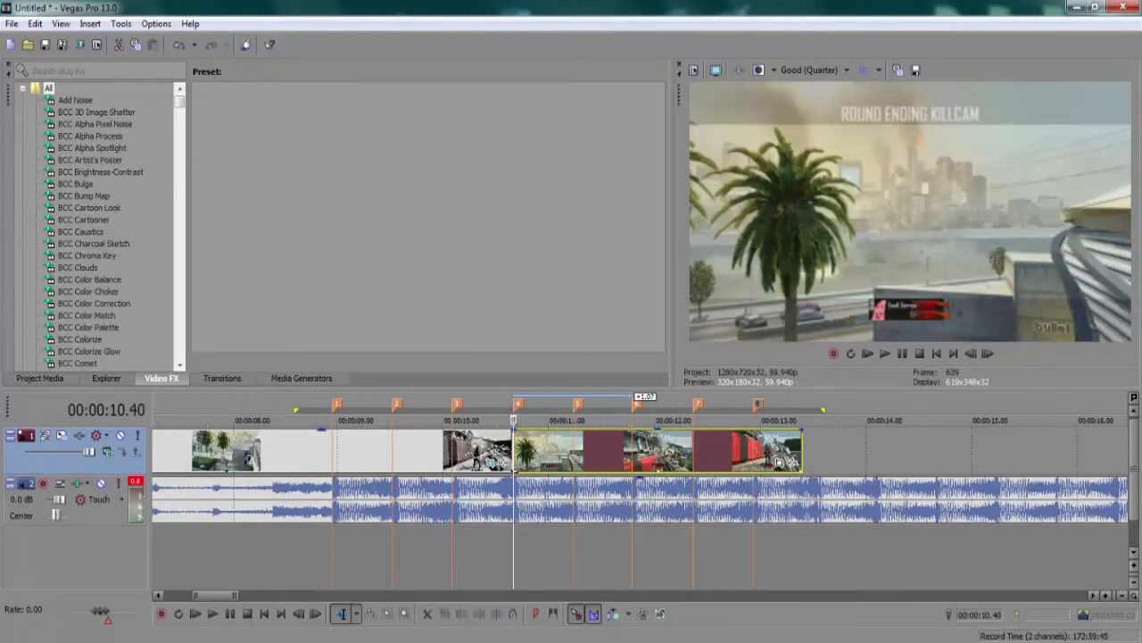
{"action": "left_click_drag", "start_coordinate": [801, 455], "coordinate": [753, 453]}
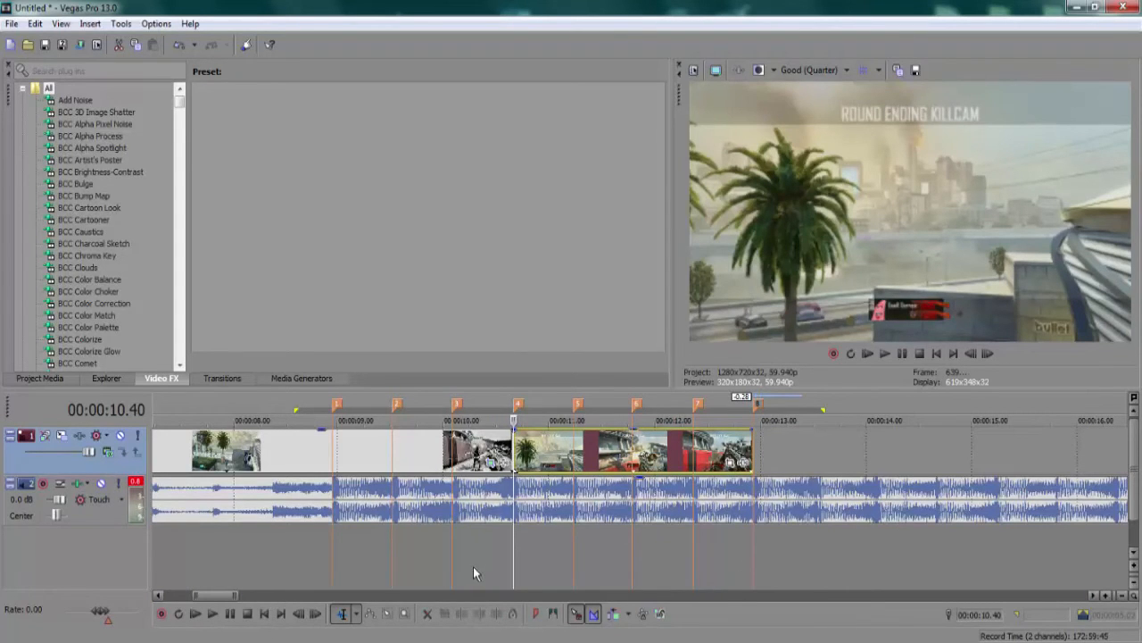
{"action": "key", "text": "shift+b"}
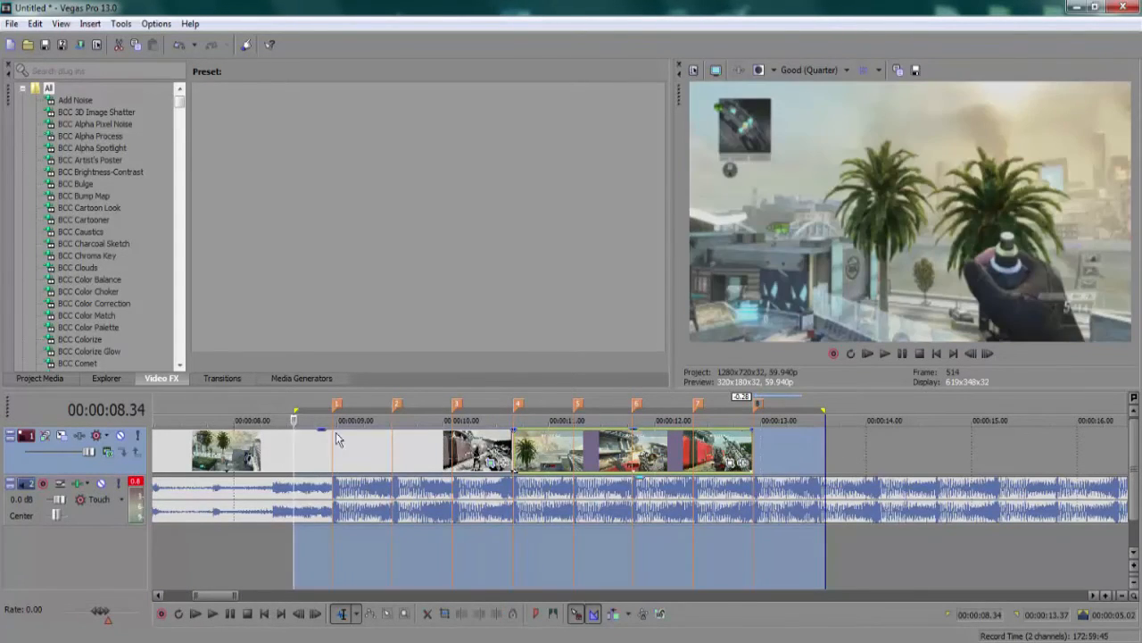
{"action": "key", "text": "space"}
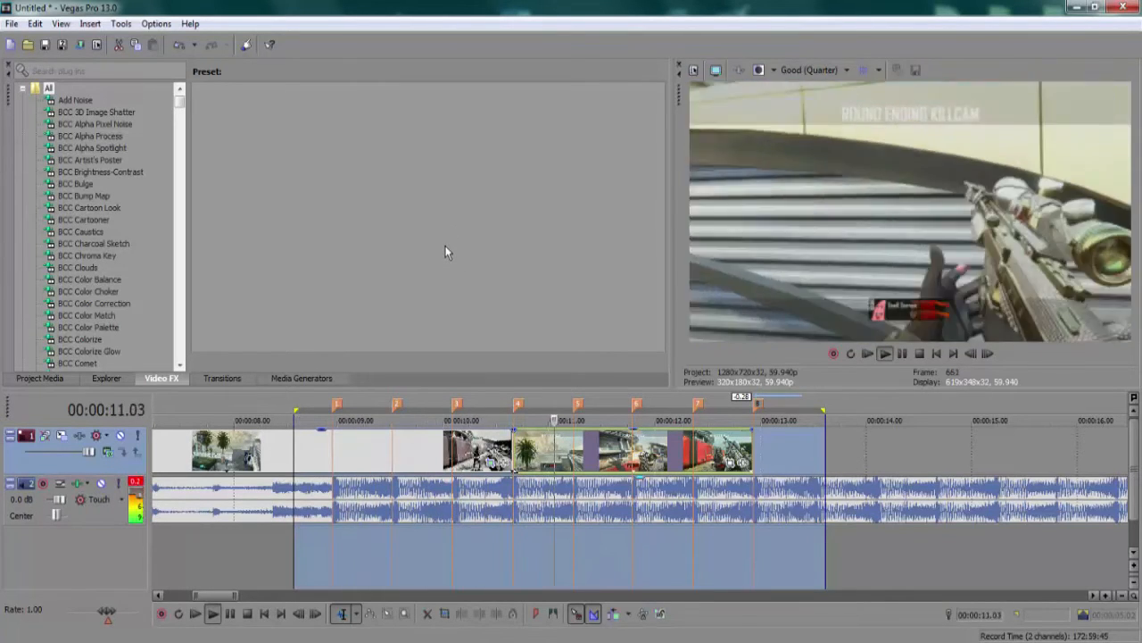
{"action": "key", "text": "space"}
Set the second clip's Pan/Crop height to 700 at its start and add a keyframe at marker 5, clip time 00:00:00.34
{"action": "left_click", "coordinate": [511, 442]}
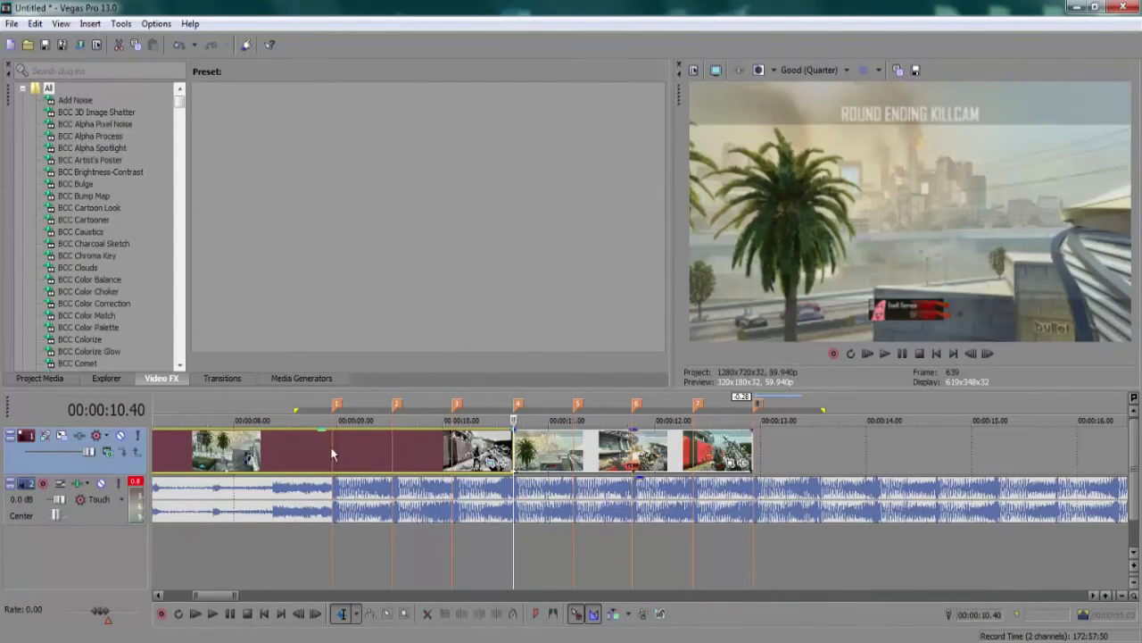
{"action": "scroll", "coordinate": [544, 477], "scroll_direction": "down", "scroll_amount": 2}
{"action": "scroll", "coordinate": [630, 473], "scroll_direction": "up", "scroll_amount": 2}
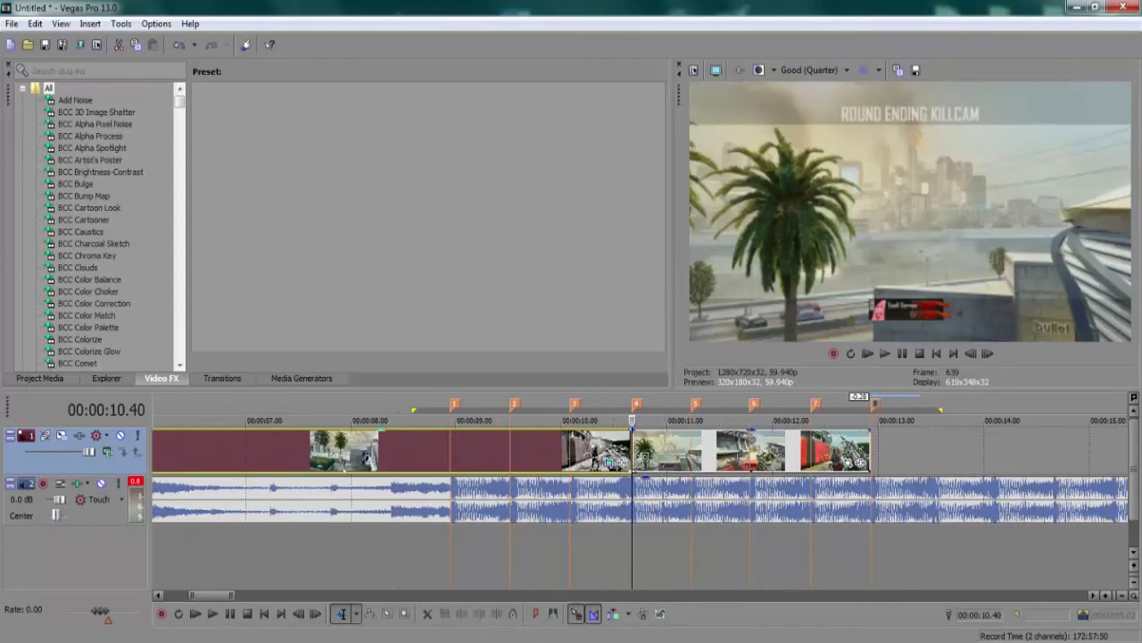
{"action": "left_click", "coordinate": [835, 465]}
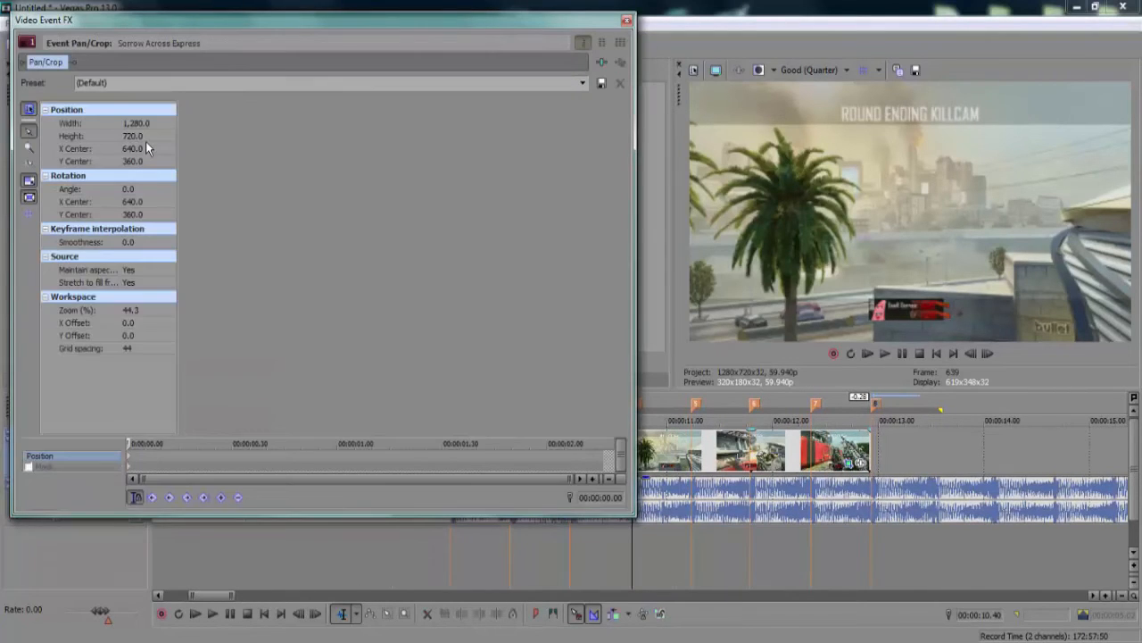
{"action": "left_click", "coordinate": [142, 135]}
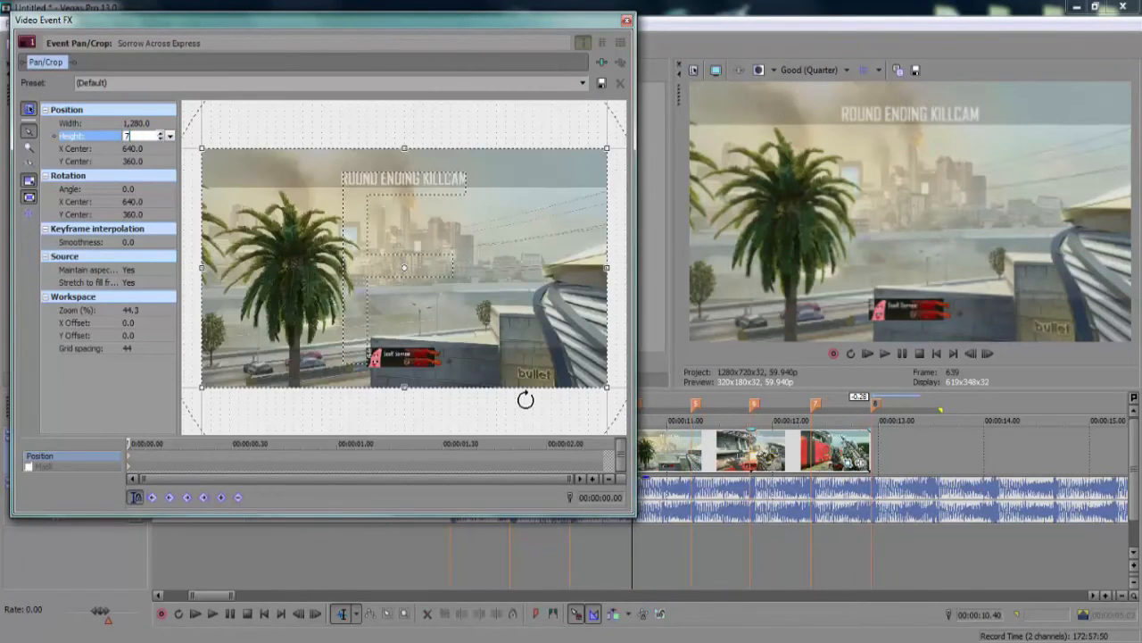
{"action": "type", "text": "700"}
{"action": "key", "text": "Return"}
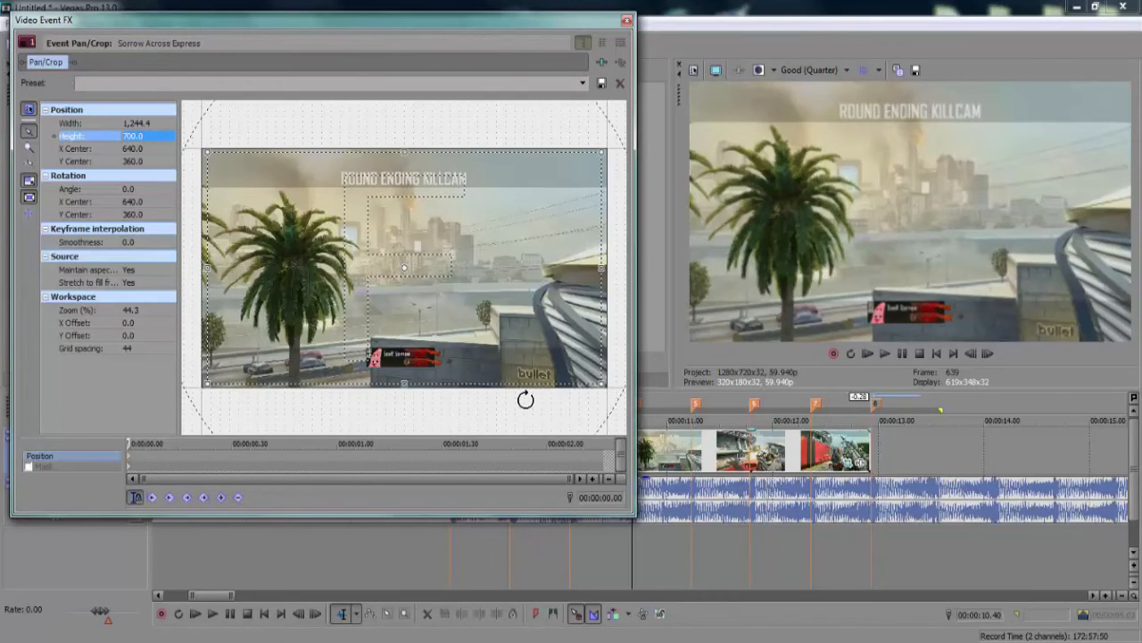
{"action": "left_click", "coordinate": [693, 539]}
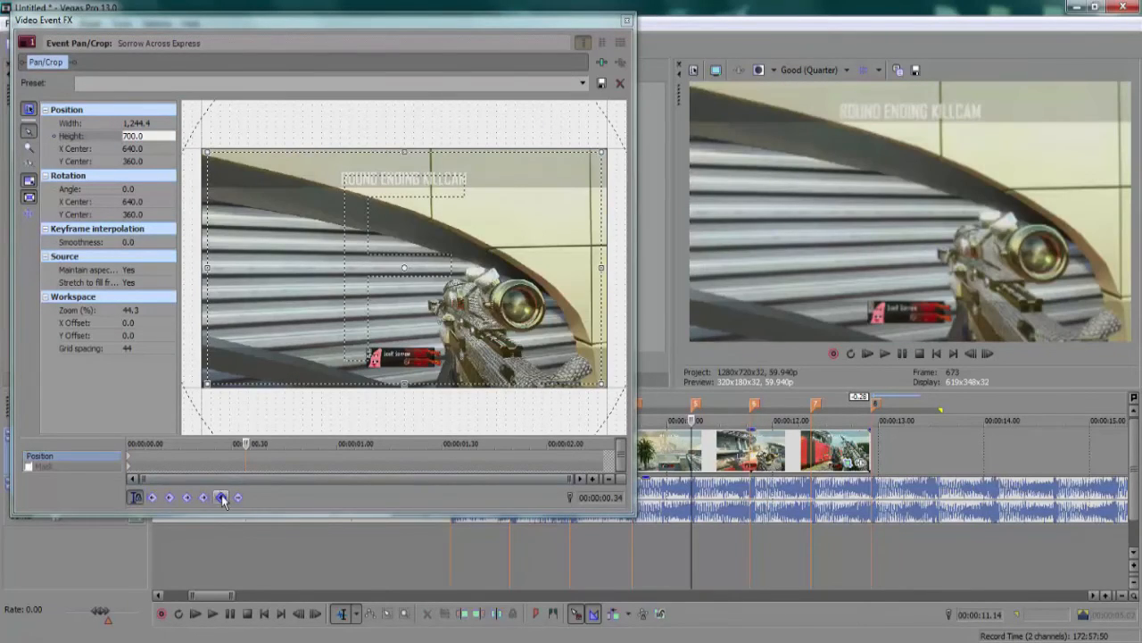
{"action": "left_click", "coordinate": [223, 498]}
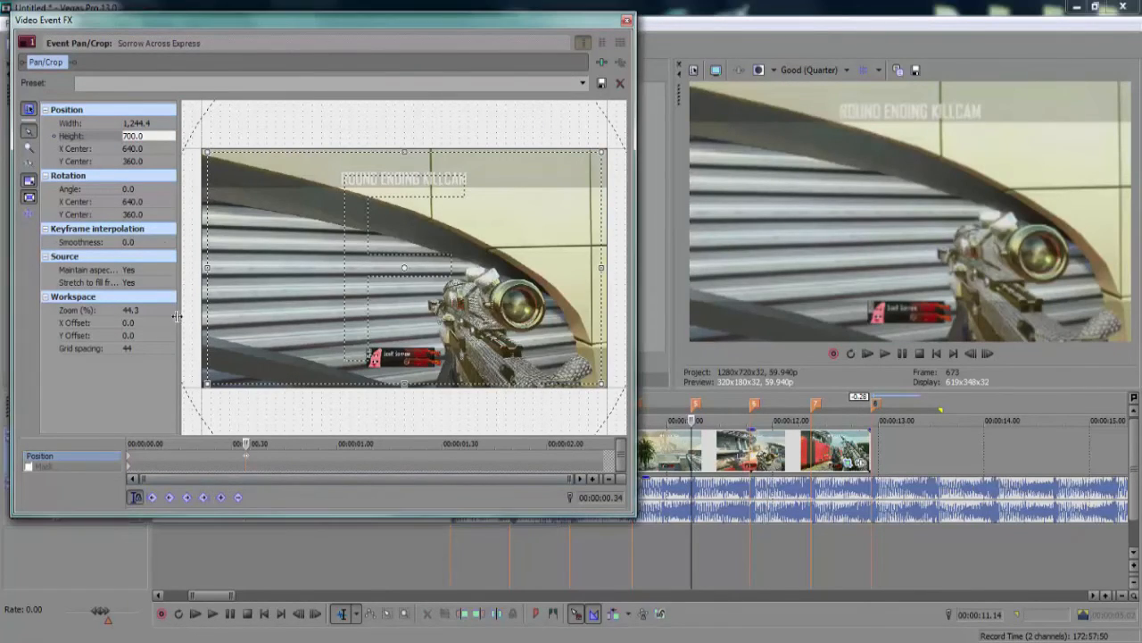
Restore the full frame at clip time 00:00:00.29 and set that keyframe's interpolation to Slow
{"action": "left_click", "coordinate": [971, 355]}
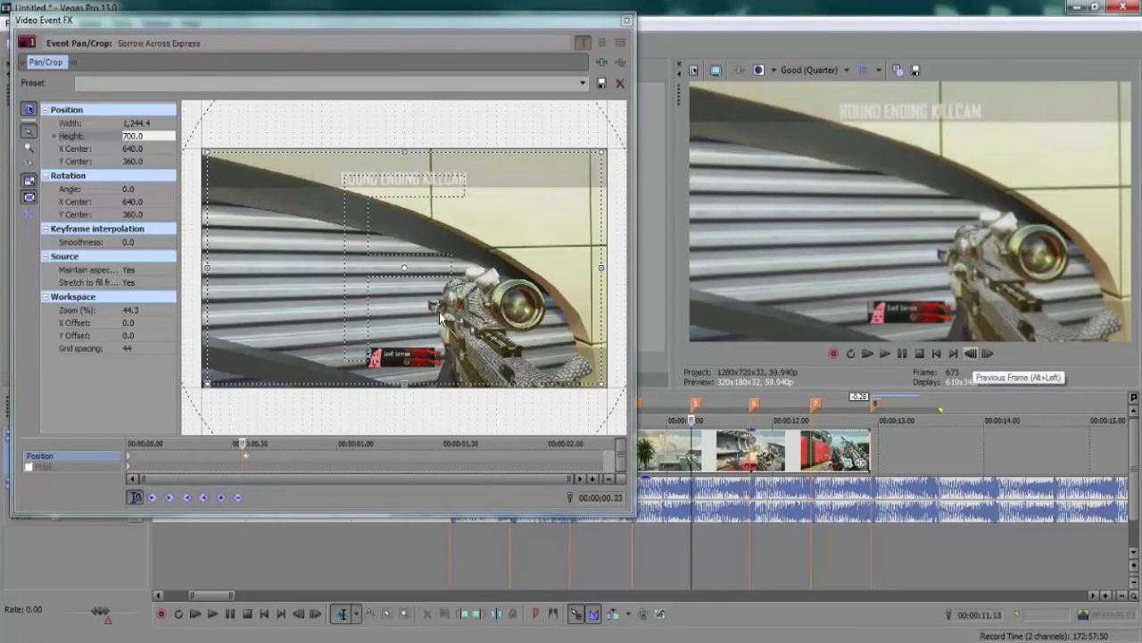
{"action": "right_click", "coordinate": [461, 332]}
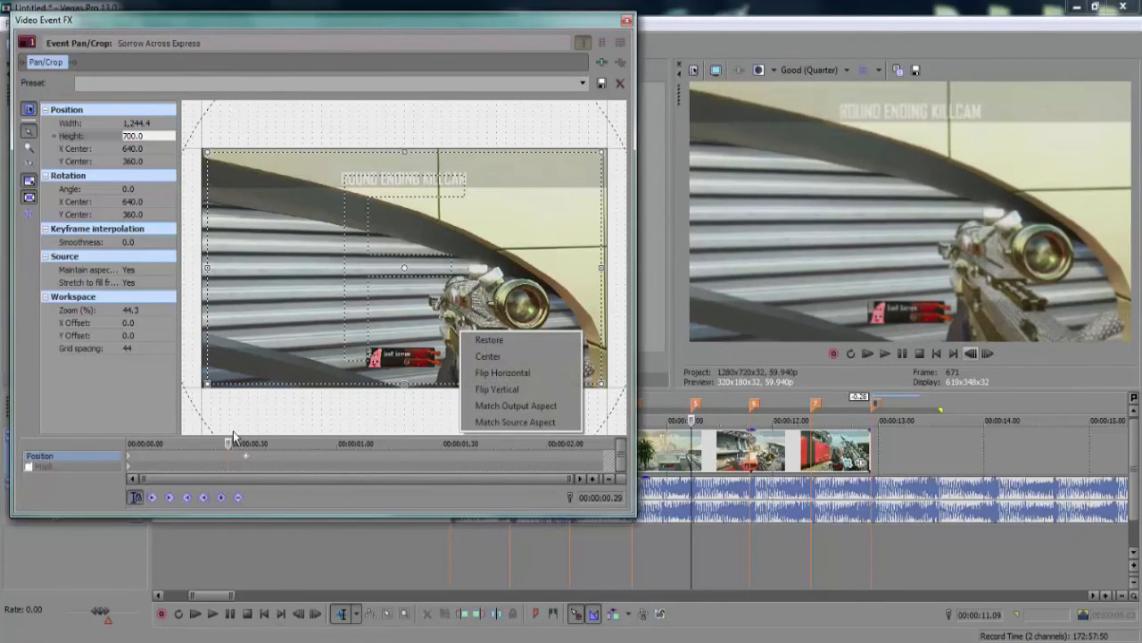
{"action": "left_click", "coordinate": [226, 463]}
{"action": "right_click", "coordinate": [229, 459]}
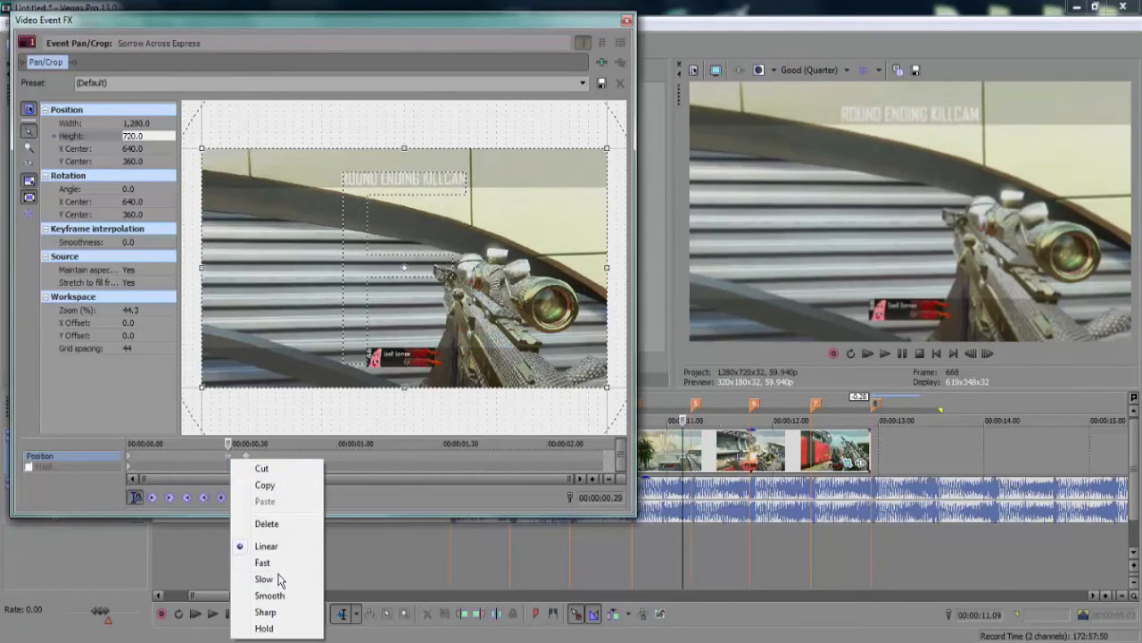
{"action": "left_click", "coordinate": [279, 579]}
Set the second clip's Pan/Crop height to 680 at marker 6, clip time 00:00:01.07
{"action": "left_click", "coordinate": [750, 504]}
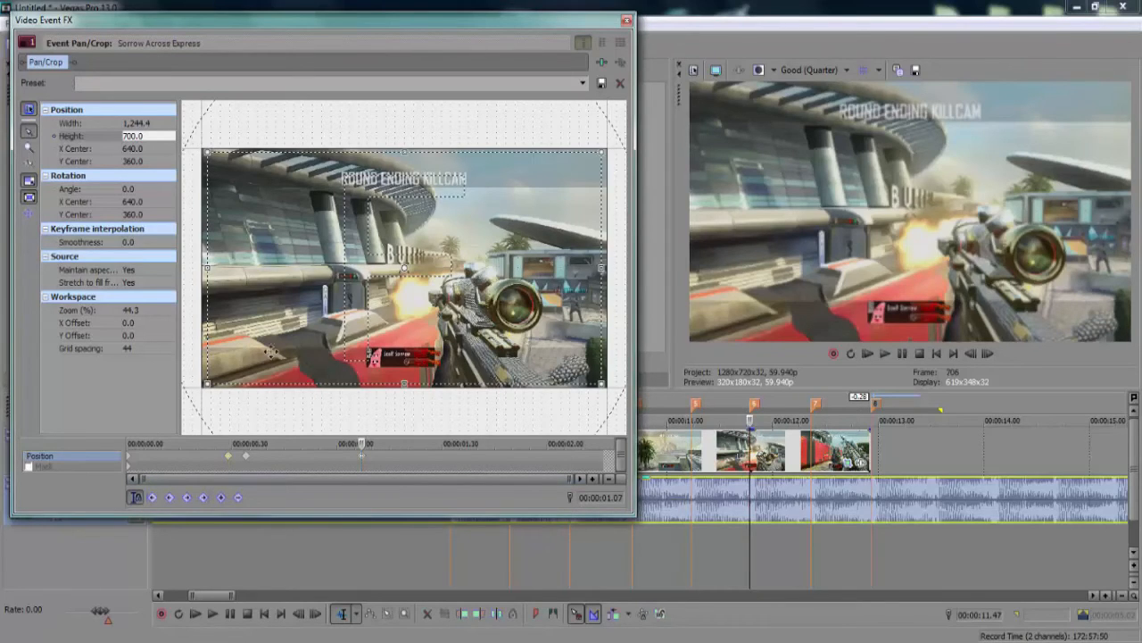
{"action": "left_click", "coordinate": [140, 136]}
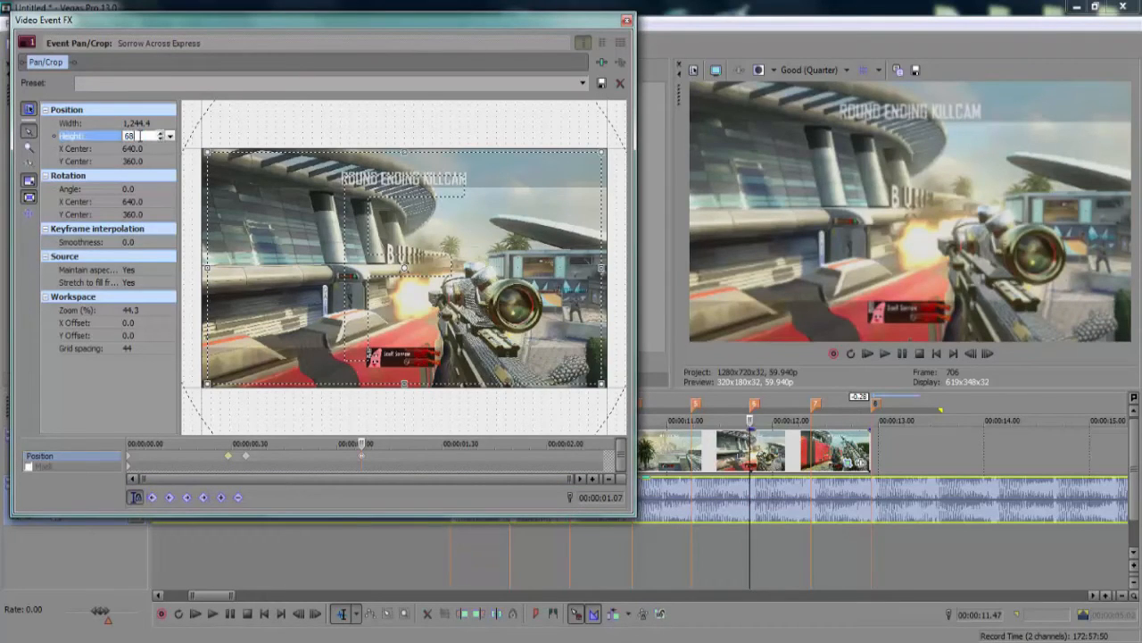
{"action": "key", "text": "Return"}
Restore the full frame at clip time 00:00:01.02 and set that keyframe's interpolation to Slow
{"action": "left_click", "coordinate": [969, 354]}
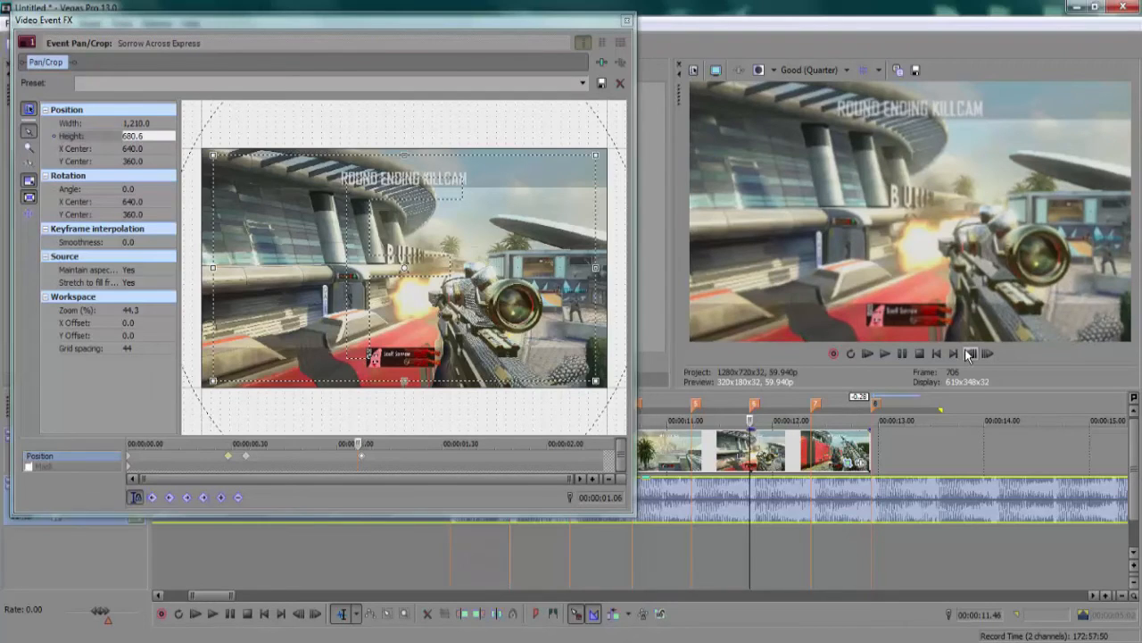
{"action": "right_click", "coordinate": [479, 299]}
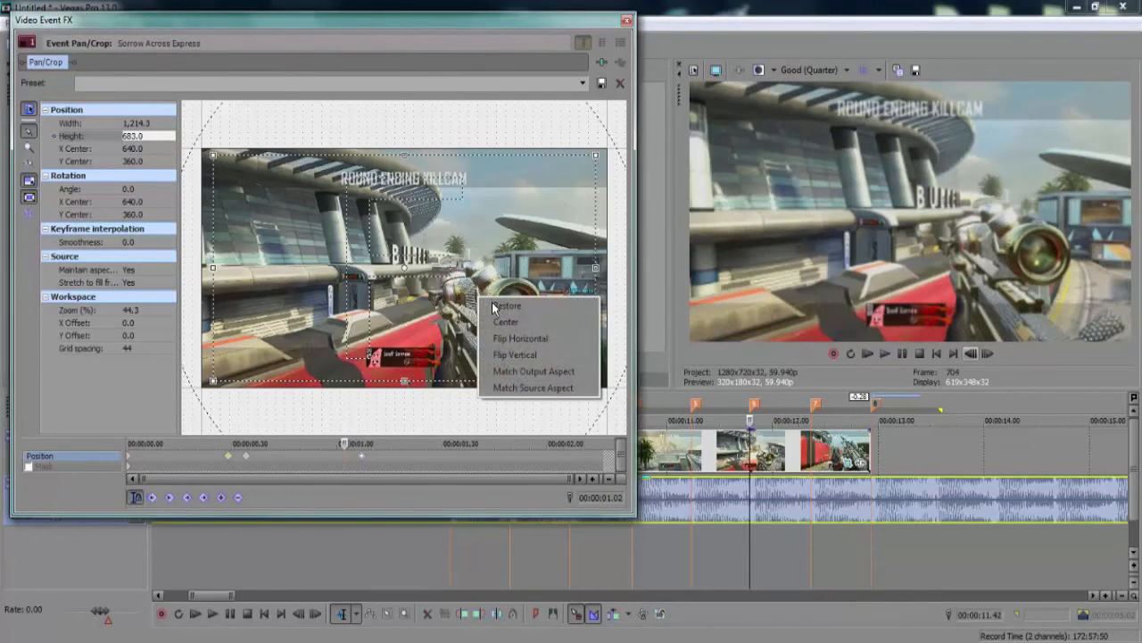
{"action": "left_click", "coordinate": [498, 306]}
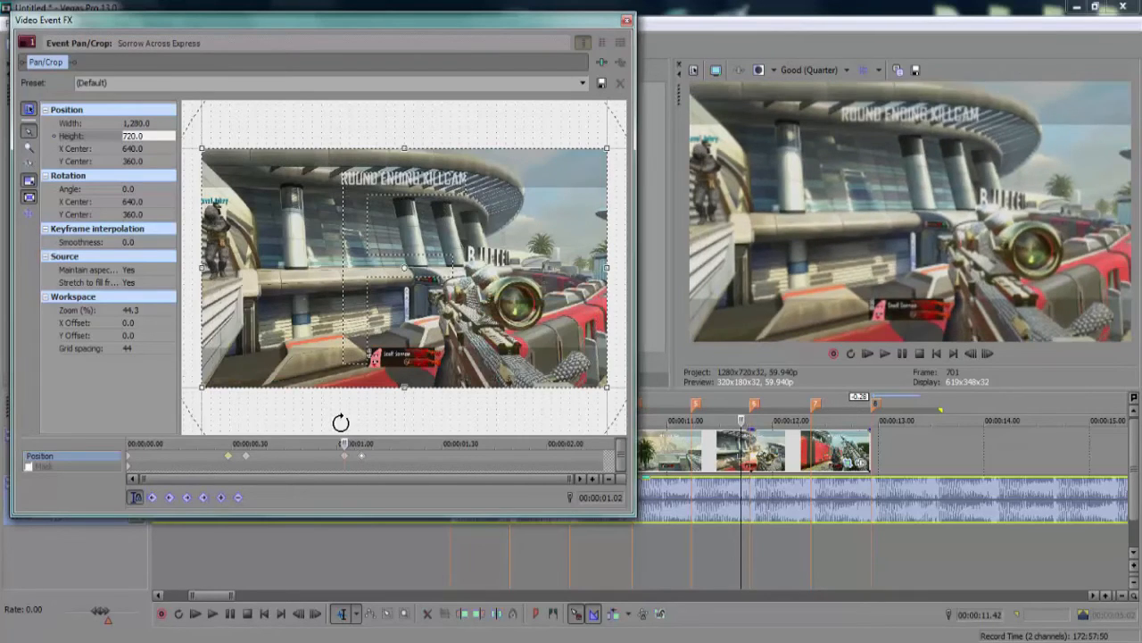
{"action": "right_click", "coordinate": [345, 457]}
{"action": "left_click", "coordinate": [380, 581]}
Set the second clip's Pan/Crop height to 700 at marker 7, clip time 00:00:01.42
{"action": "left_click", "coordinate": [812, 460]}
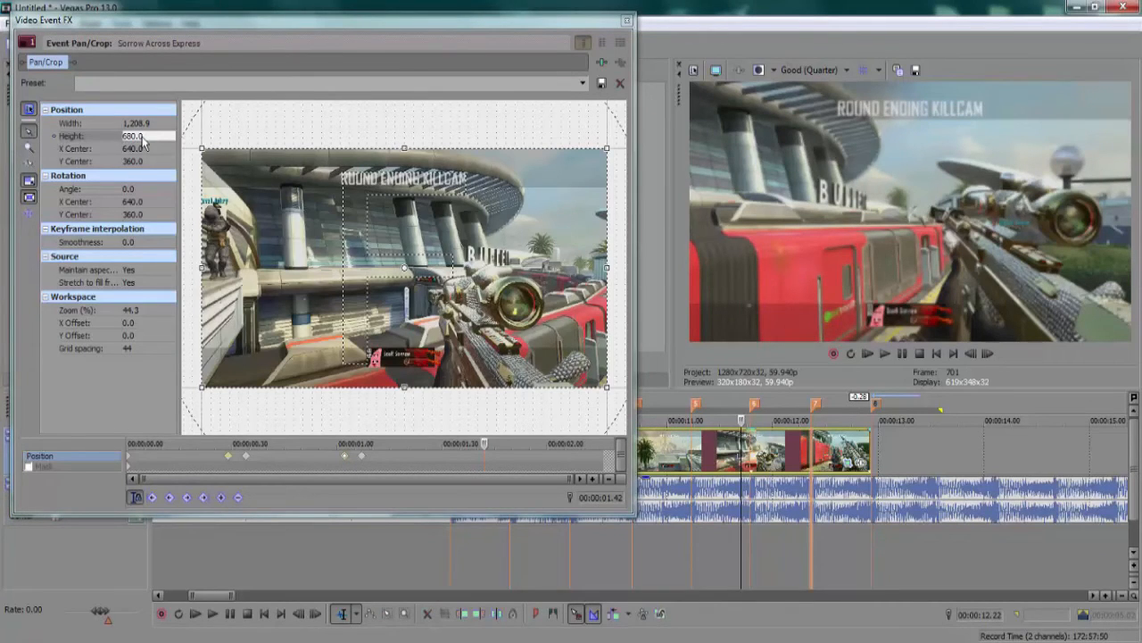
{"action": "type", "text": "700"}
{"action": "key", "text": "Return"}
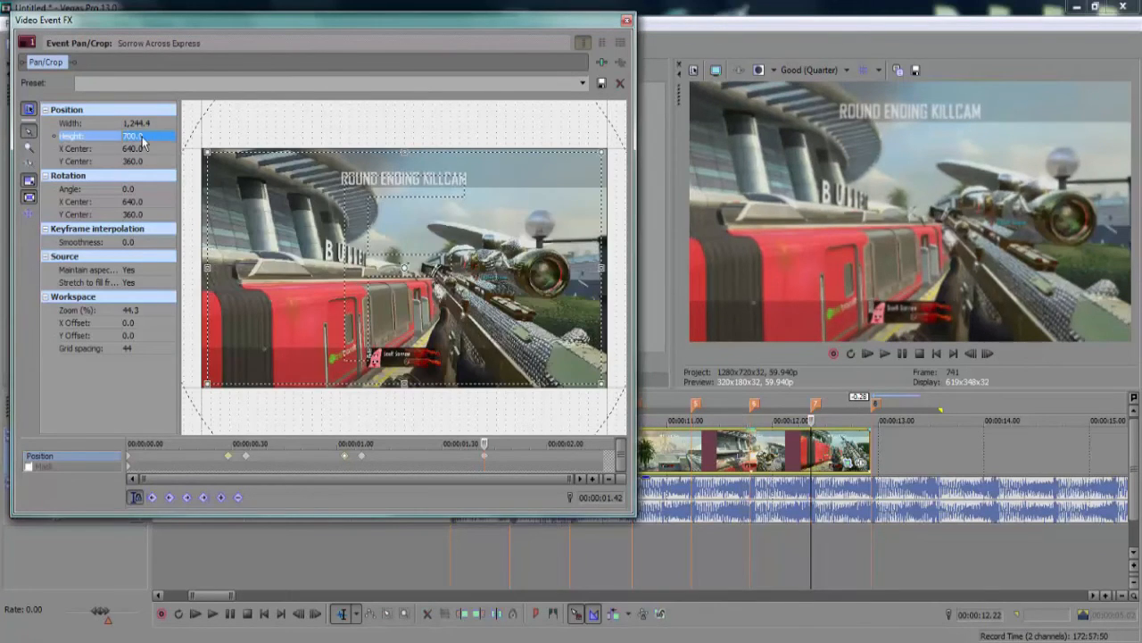
Restore the full frame at clip time 00:00:01.37 and set that keyframe's interpolation to Slow
{"action": "left_click", "coordinate": [971, 354]}
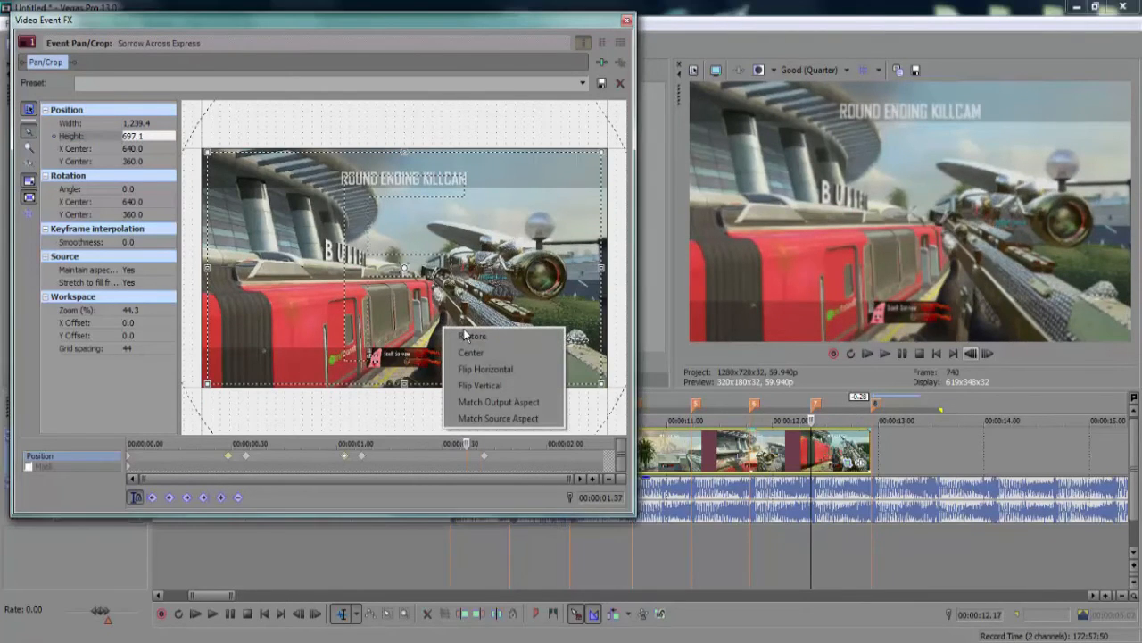
{"action": "left_click", "coordinate": [465, 337]}
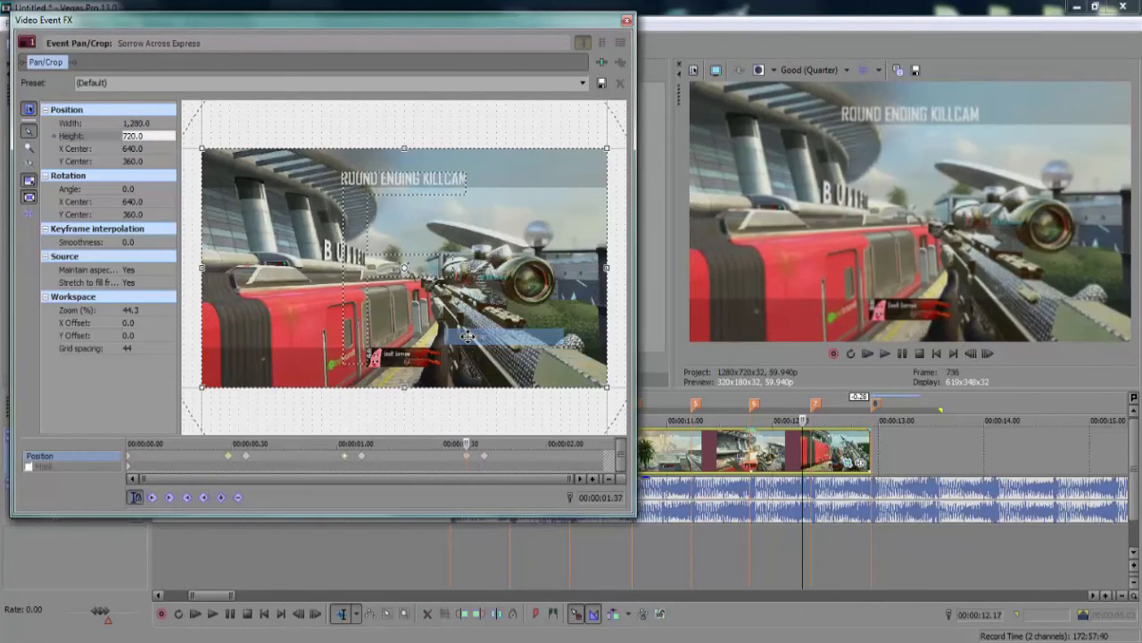
{"action": "right_click", "coordinate": [467, 457]}
{"action": "left_click", "coordinate": [511, 578]}
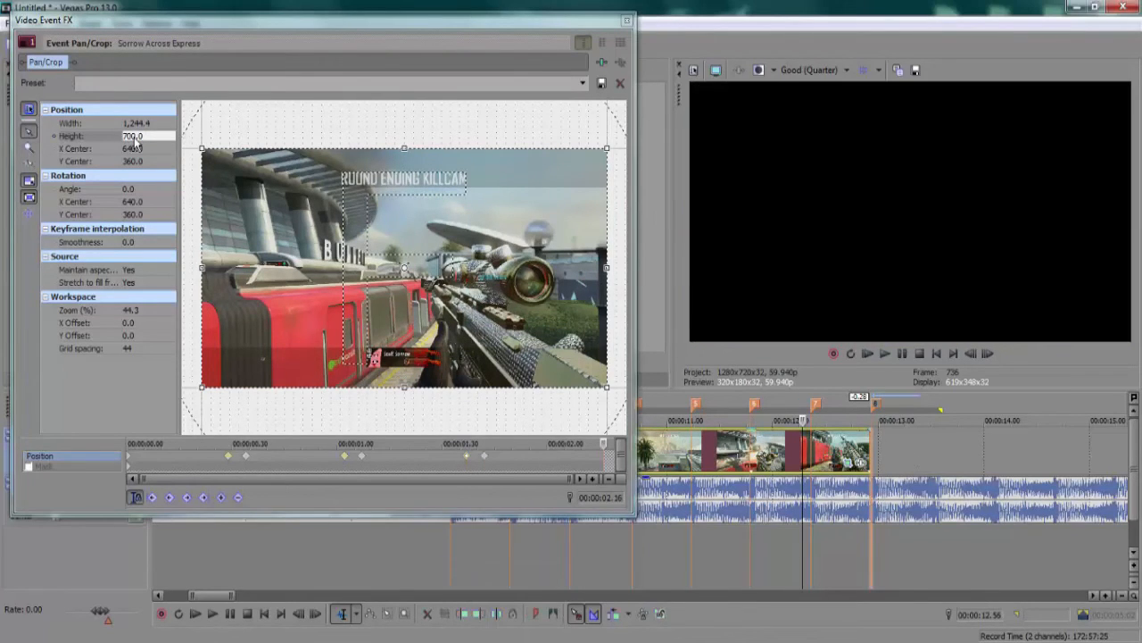
Set the second clip's Pan/Crop height to 500 at marker 8, clip time 00:00:02.16
{"action": "type", "text": "500"}
{"action": "key", "text": "Return"}
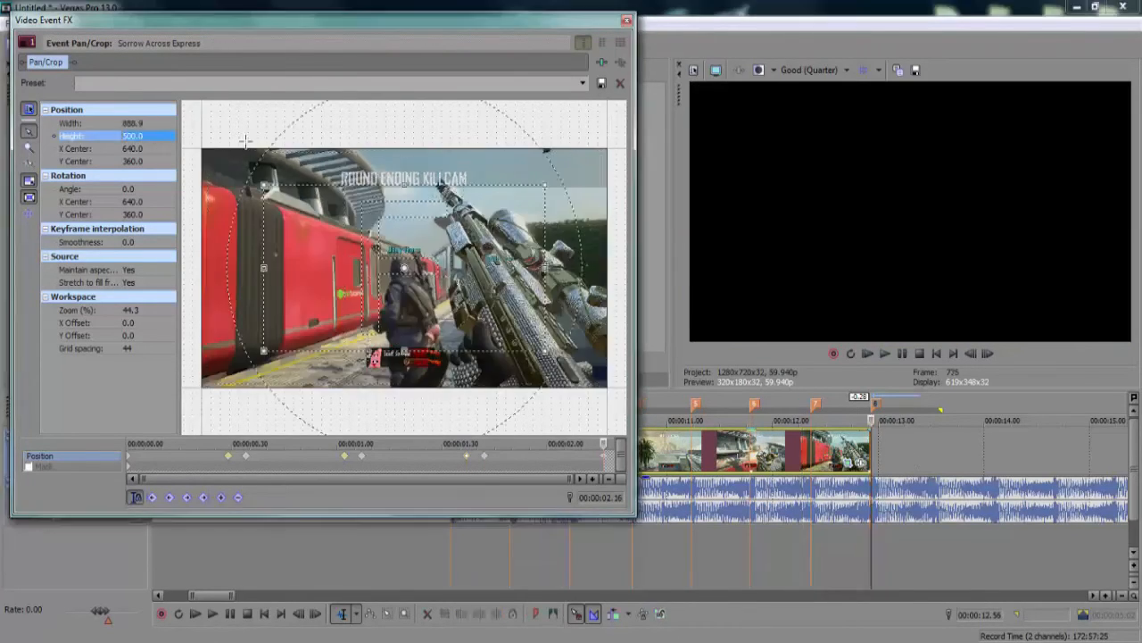
Restore the full frame at clip time 00:00:02.09, set that keyframe's interpolation to Slow, and close the Pan/Crop settings
{"action": "left_click", "coordinate": [972, 354]}
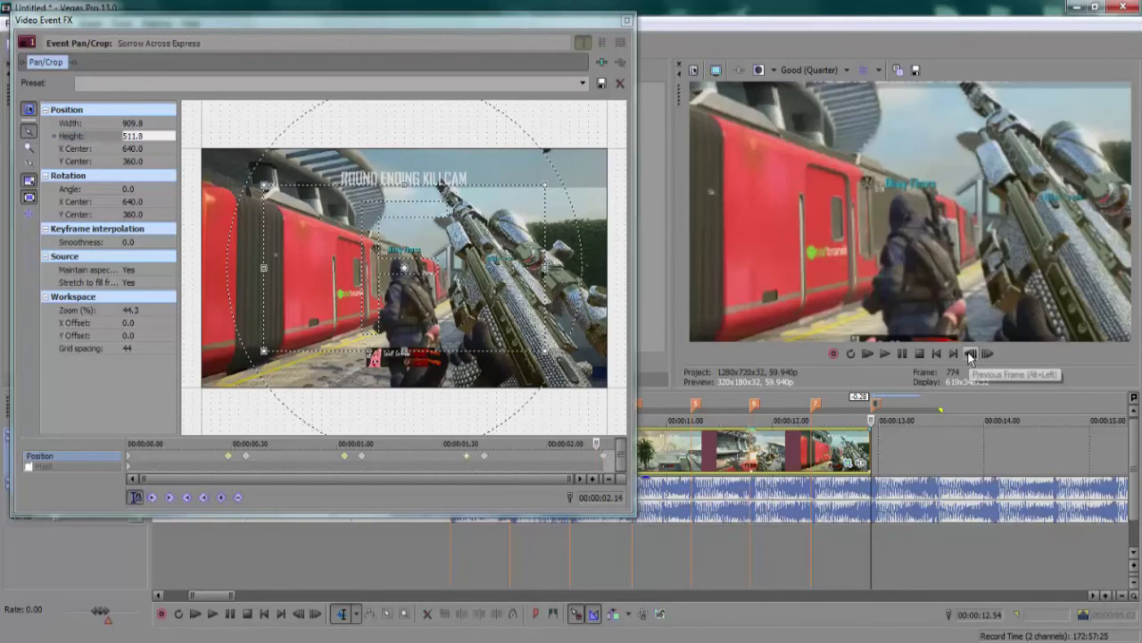
{"action": "left_click", "coordinate": [970, 354]}
{"action": "left_click", "coordinate": [970, 354]}
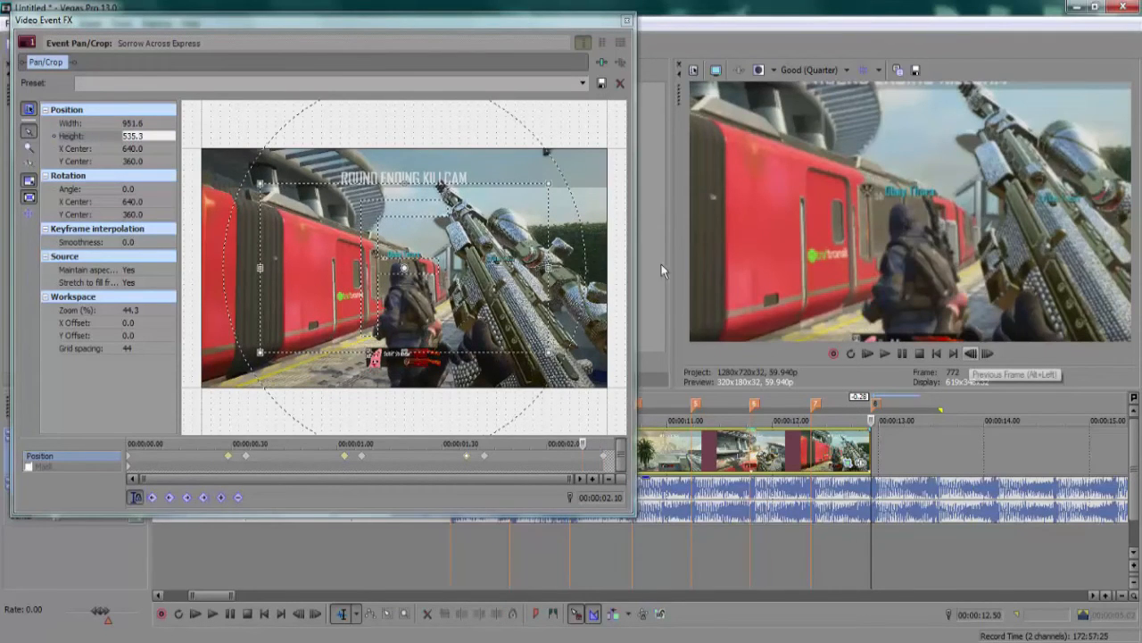
{"action": "right_click", "coordinate": [546, 301]}
{"action": "left_click", "coordinate": [569, 310]}
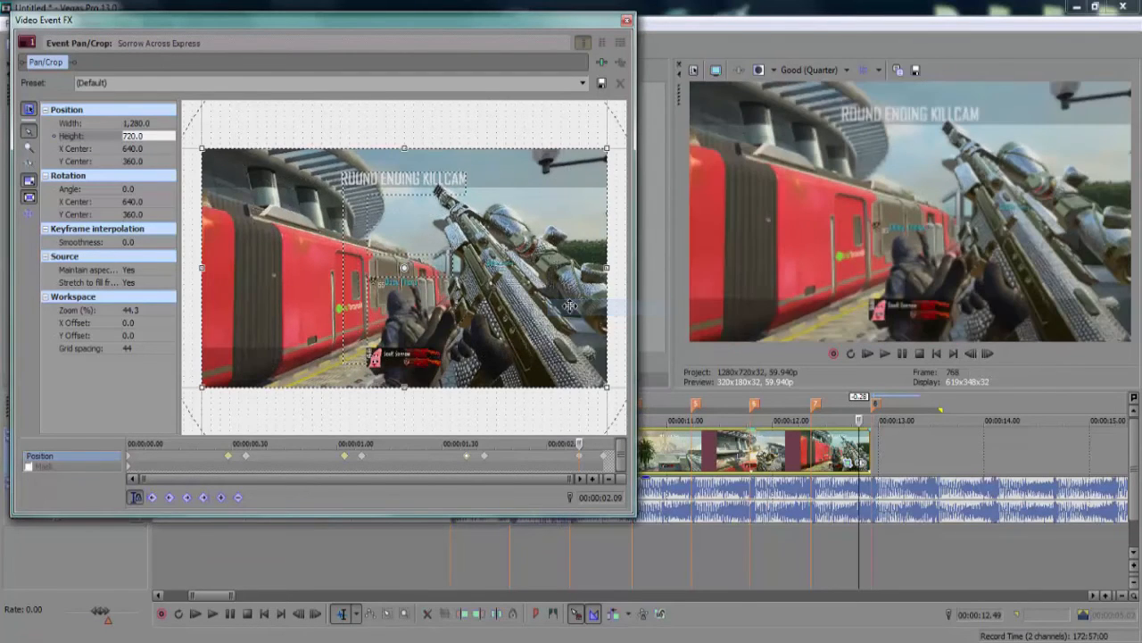
{"action": "right_click", "coordinate": [580, 457]}
{"action": "left_click", "coordinate": [613, 579]}
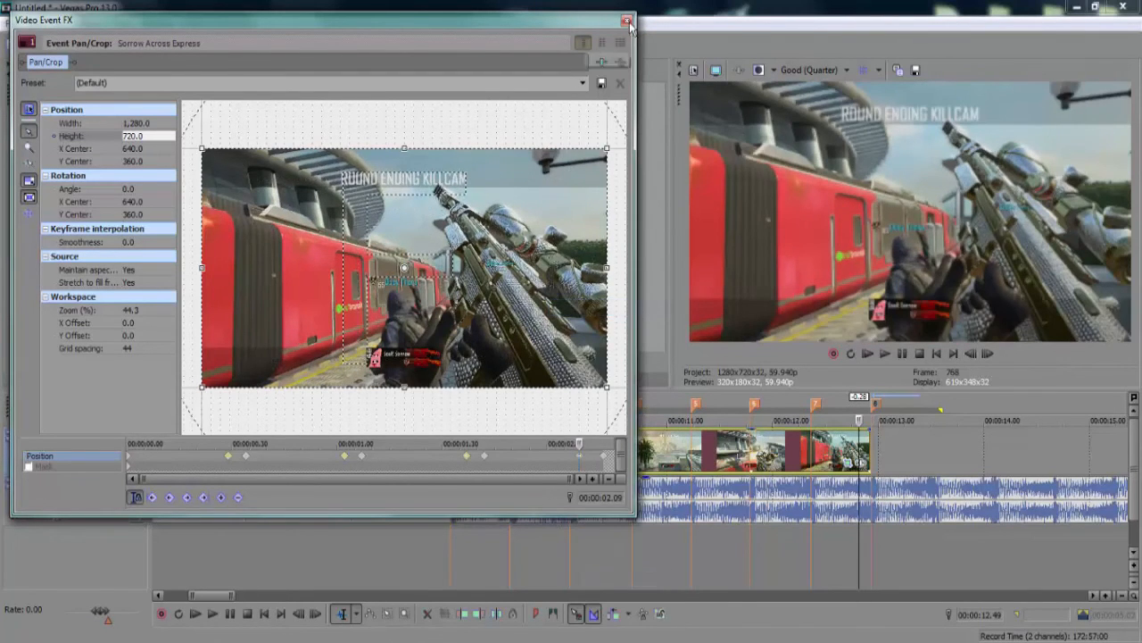
{"action": "left_click", "coordinate": [627, 21]}
Play back the range from 00:00:08.34 to 00:00:13.37 to check the zooms of both clips against the beats
{"action": "scroll", "coordinate": [714, 459], "scroll_direction": "down", "scroll_amount": 1}
{"action": "key", "text": "Home"}
{"action": "key", "text": "space"}
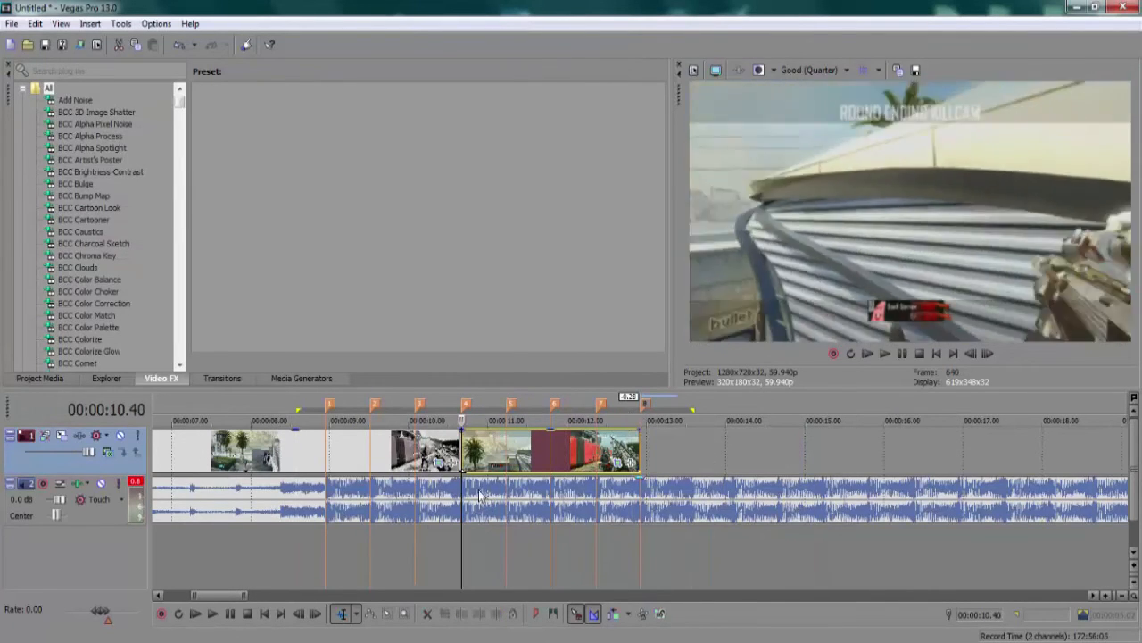
{"action": "key", "text": "space"}
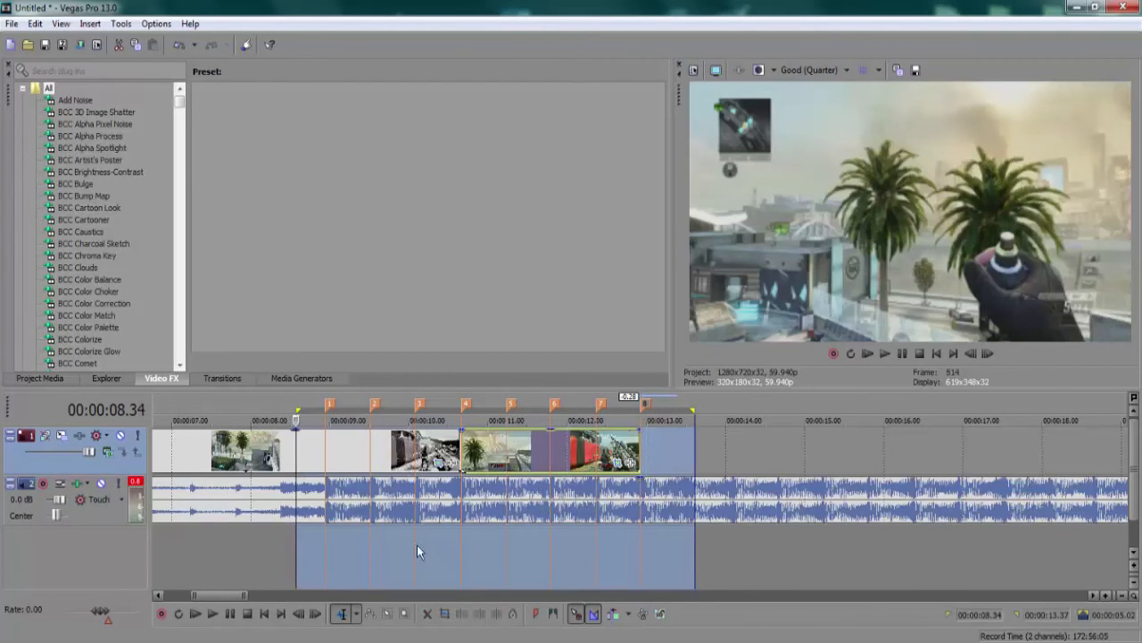
{"action": "key", "text": "space"}
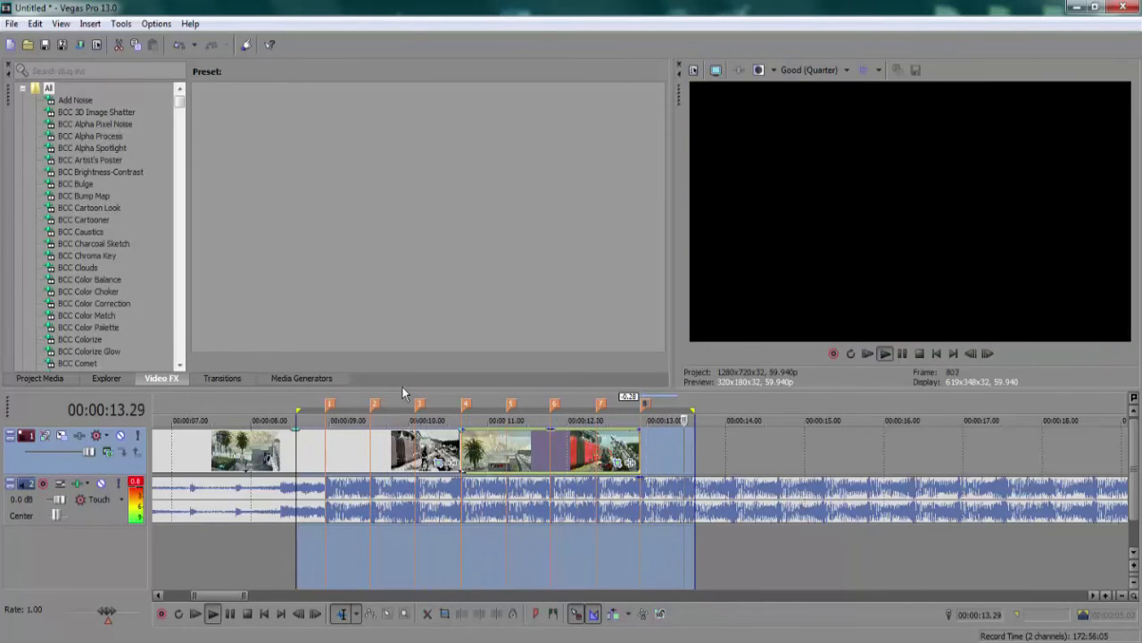
{"action": "key", "text": "space"}
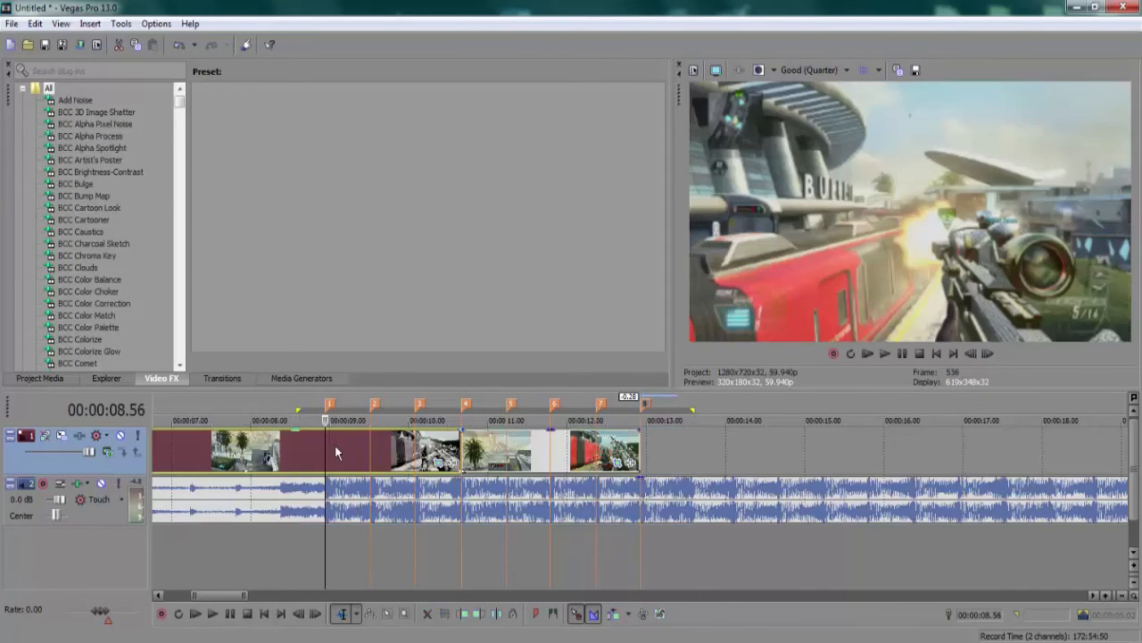
Examine the frames around marker 1 and at marker 4, where the second clip begins
{"action": "scroll", "coordinate": [357, 444], "scroll_direction": "down", "scroll_amount": 3}
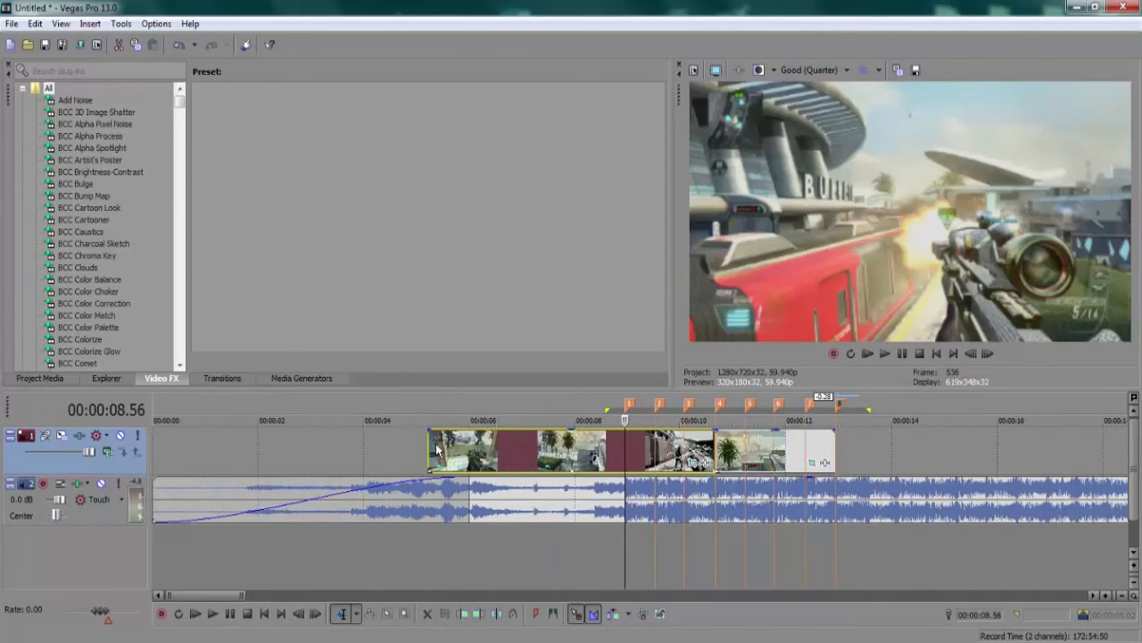
{"action": "left_click", "coordinate": [587, 545]}
{"action": "left_click", "coordinate": [534, 543]}
{"action": "left_click", "coordinate": [617, 533]}
{"action": "left_click", "coordinate": [625, 530]}
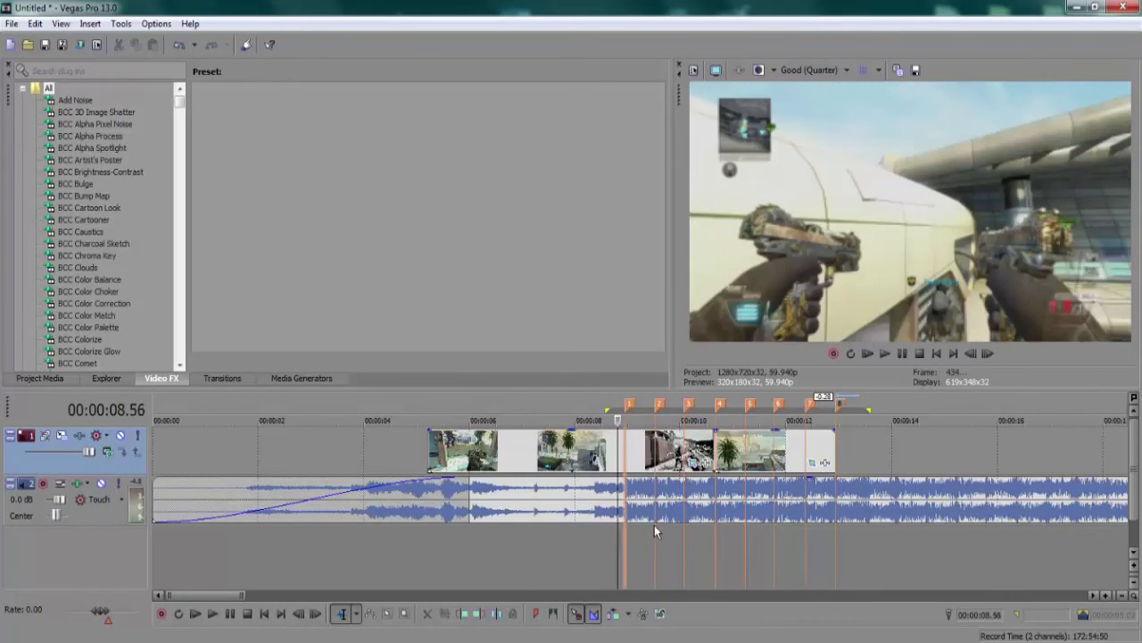
{"action": "left_click", "coordinate": [696, 536]}
{"action": "left_click", "coordinate": [715, 535]}
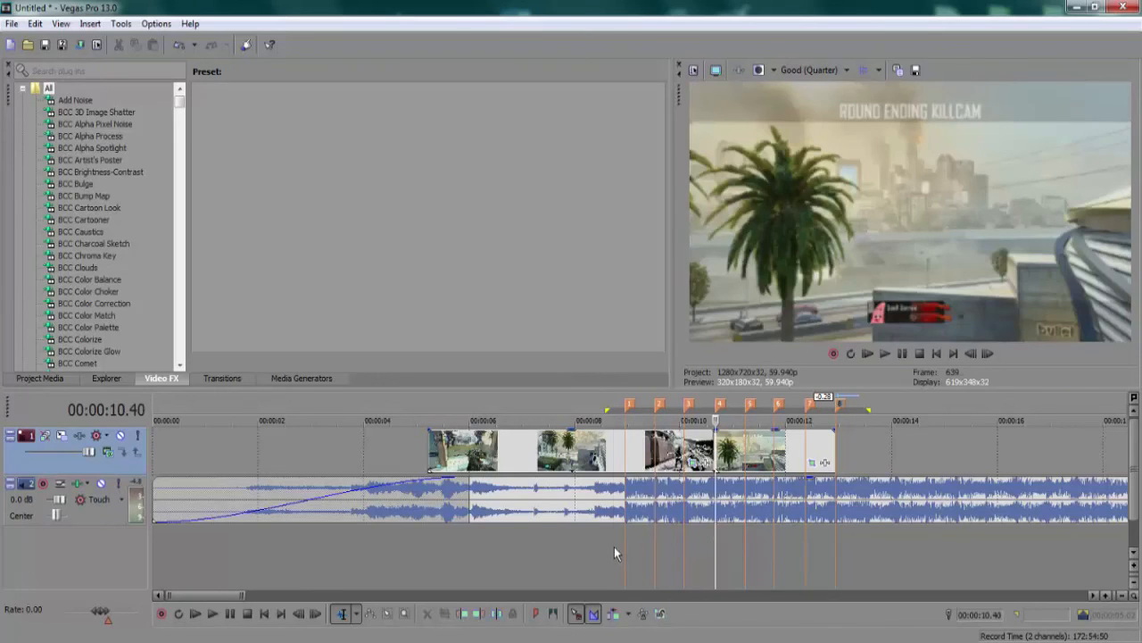
Step through the timeline from marker 1 to marker 8 to examine the frame on each beat
{"action": "left_click", "coordinate": [624, 537]}
{"action": "left_click", "coordinate": [628, 535]}
{"action": "left_click", "coordinate": [649, 533]}
{"action": "left_click", "coordinate": [654, 538]}
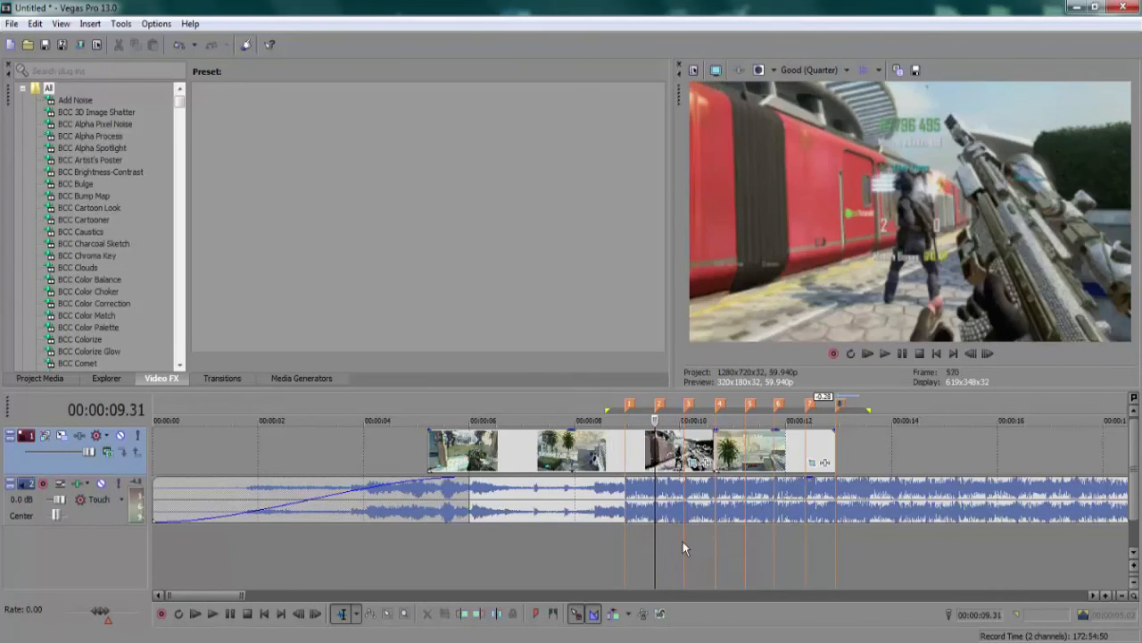
{"action": "left_click", "coordinate": [684, 540]}
{"action": "left_click", "coordinate": [716, 537]}
{"action": "left_click", "coordinate": [745, 538]}
{"action": "left_click", "coordinate": [776, 538]}
{"action": "left_click", "coordinate": [806, 540]}
{"action": "left_click", "coordinate": [840, 541]}
{"action": "left_click", "coordinate": [836, 527]}
{"action": "left_click_drag", "start_coordinate": [797, 519], "coordinate": [800, 522]}
{"action": "left_click", "coordinate": [801, 526]}
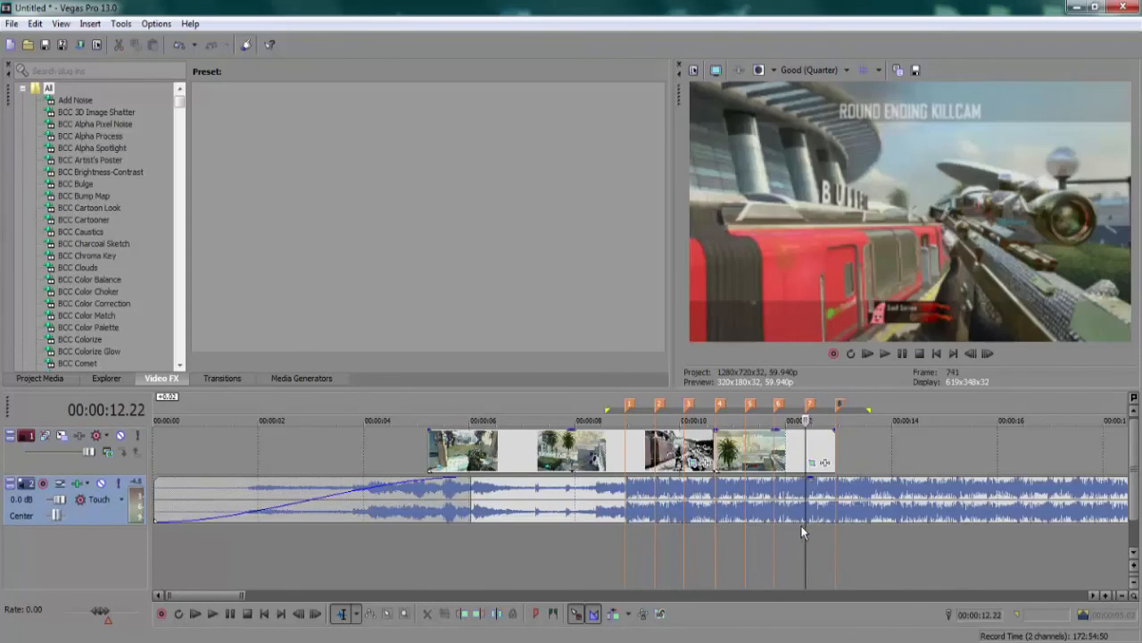
{"action": "left_click_drag", "start_coordinate": [683, 510], "coordinate": [670, 515]}
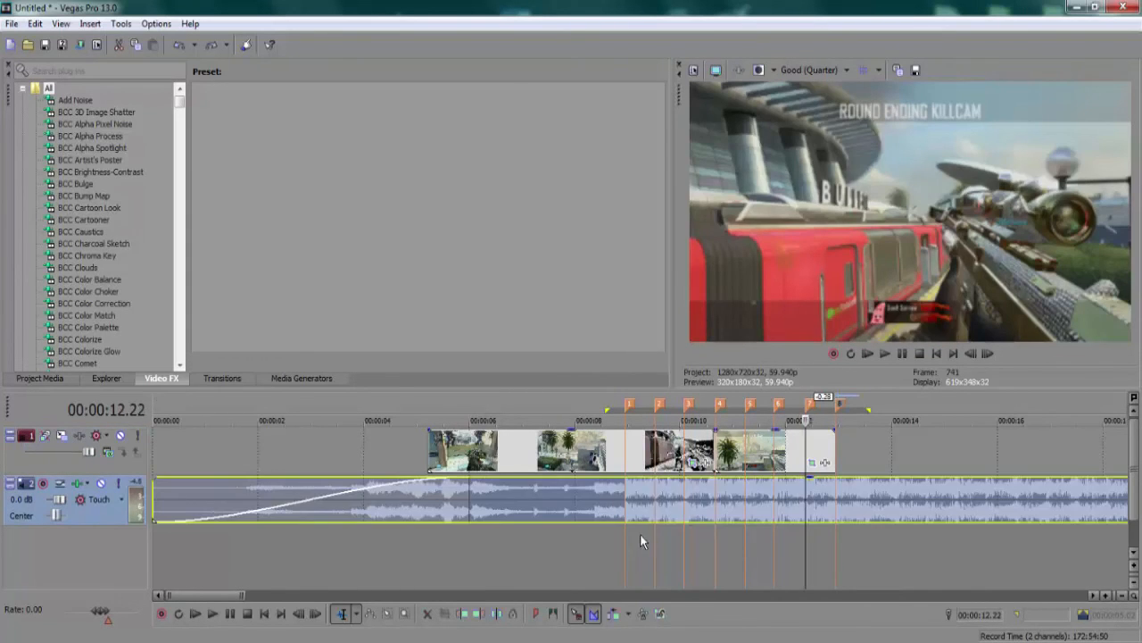
Recheck the frames on the beats at markers 1 to 5
{"action": "left_click", "coordinate": [641, 536]}
{"action": "left_click", "coordinate": [627, 534]}
{"action": "left_click", "coordinate": [656, 541]}
{"action": "left_click", "coordinate": [683, 542]}
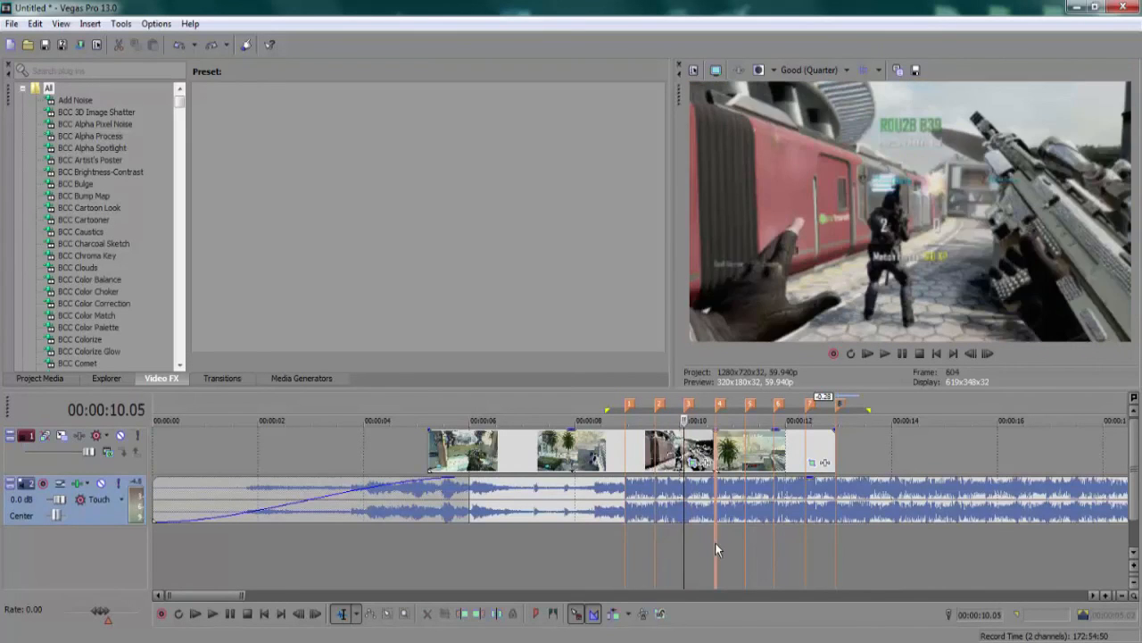
{"action": "left_click", "coordinate": [716, 543]}
{"action": "left_click", "coordinate": [754, 542]}
{"action": "left_click", "coordinate": [733, 542]}
{"action": "left_click", "coordinate": [746, 542]}
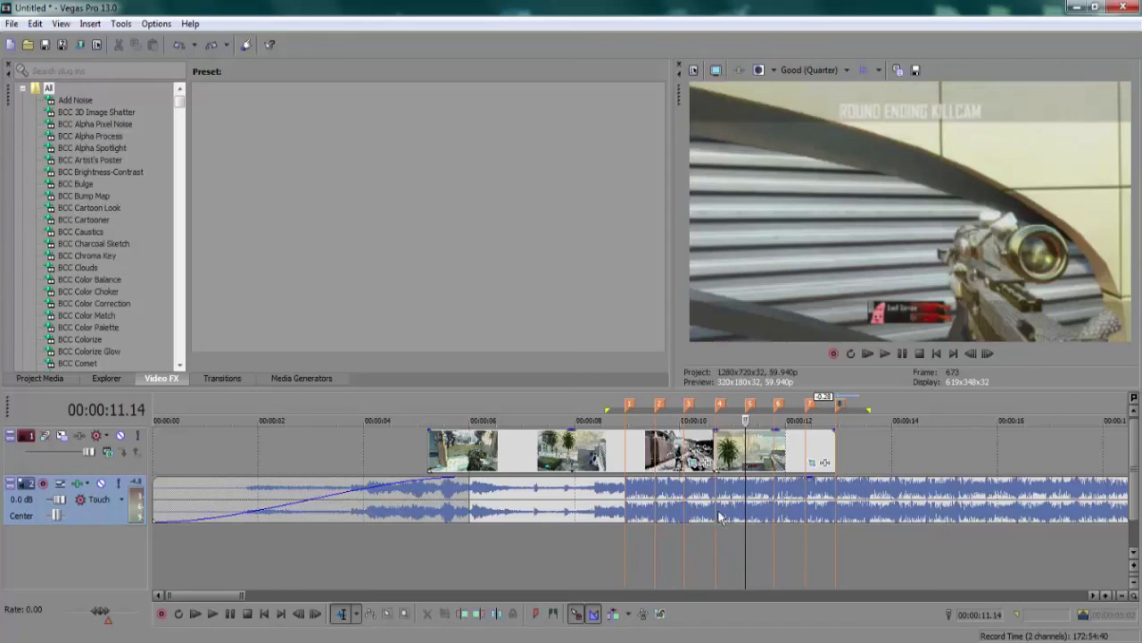
Examine the frames between the beat markers, from just after marker 1 to between markers 7 and 8
{"action": "left_click", "coordinate": [613, 557]}
{"action": "left_click", "coordinate": [628, 552]}
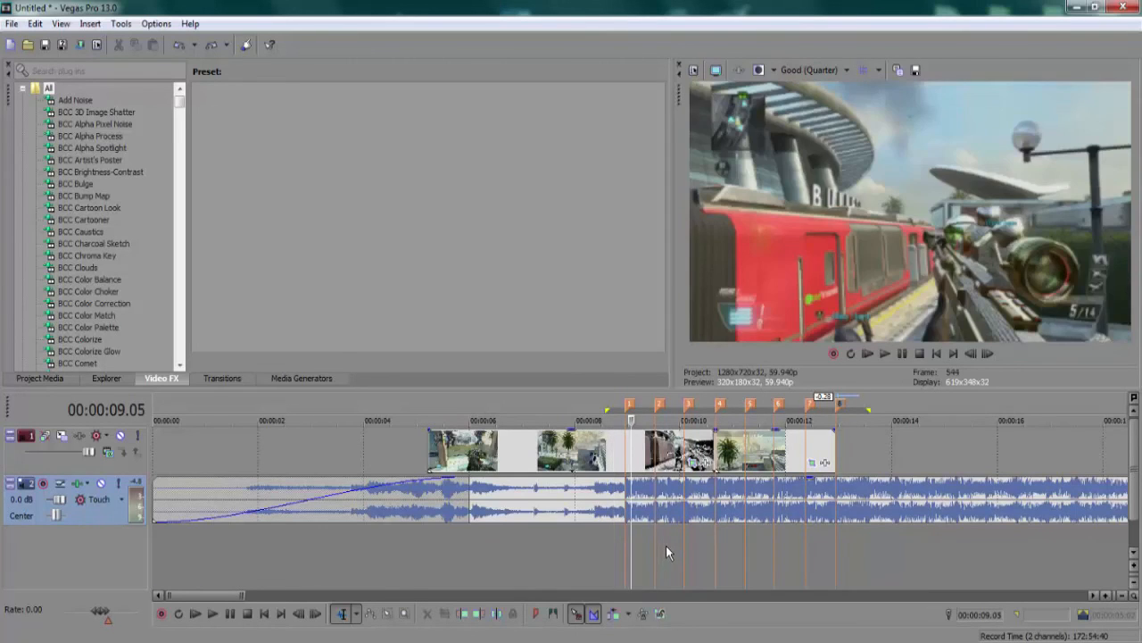
{"action": "left_click", "coordinate": [665, 546]}
{"action": "left_click", "coordinate": [732, 545]}
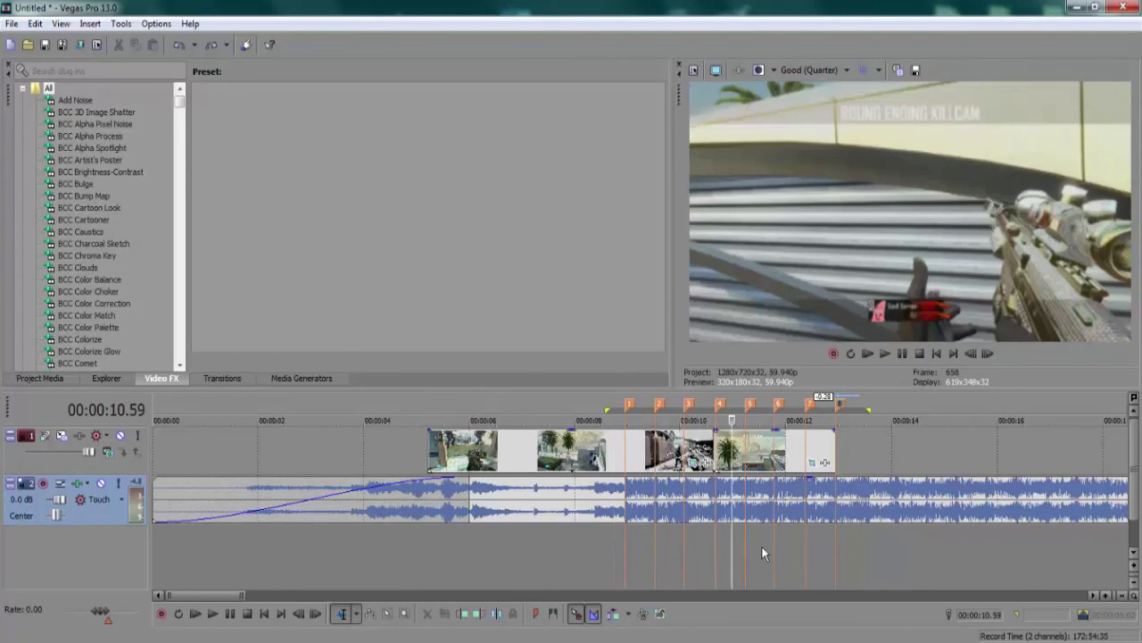
{"action": "left_click", "coordinate": [761, 544]}
{"action": "left_click", "coordinate": [793, 550]}
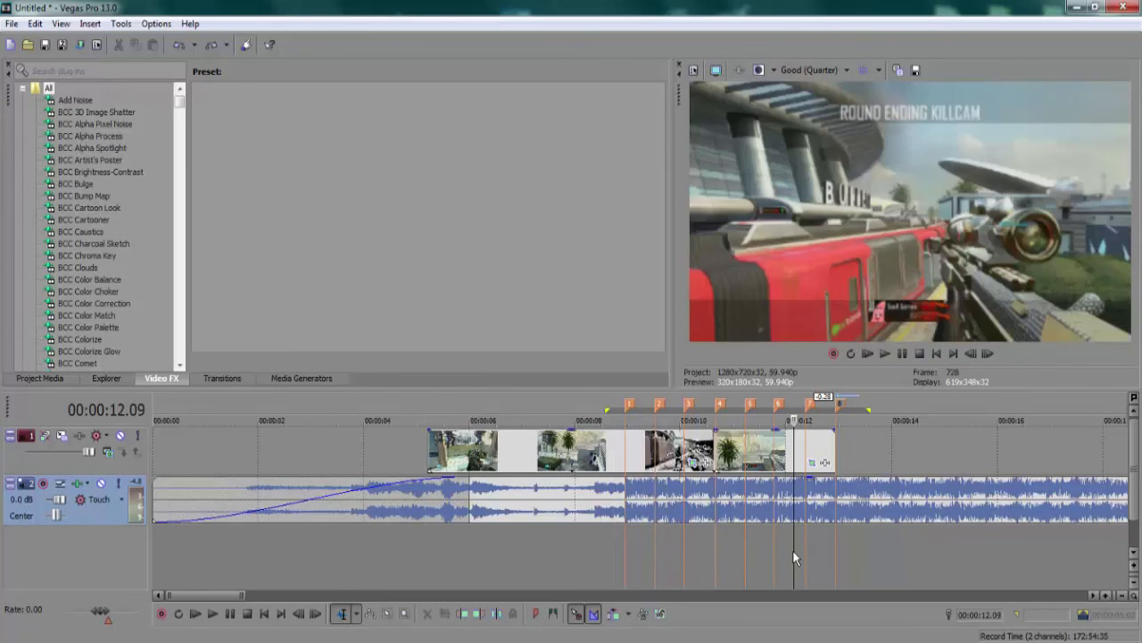
{"action": "left_click", "coordinate": [820, 545]}
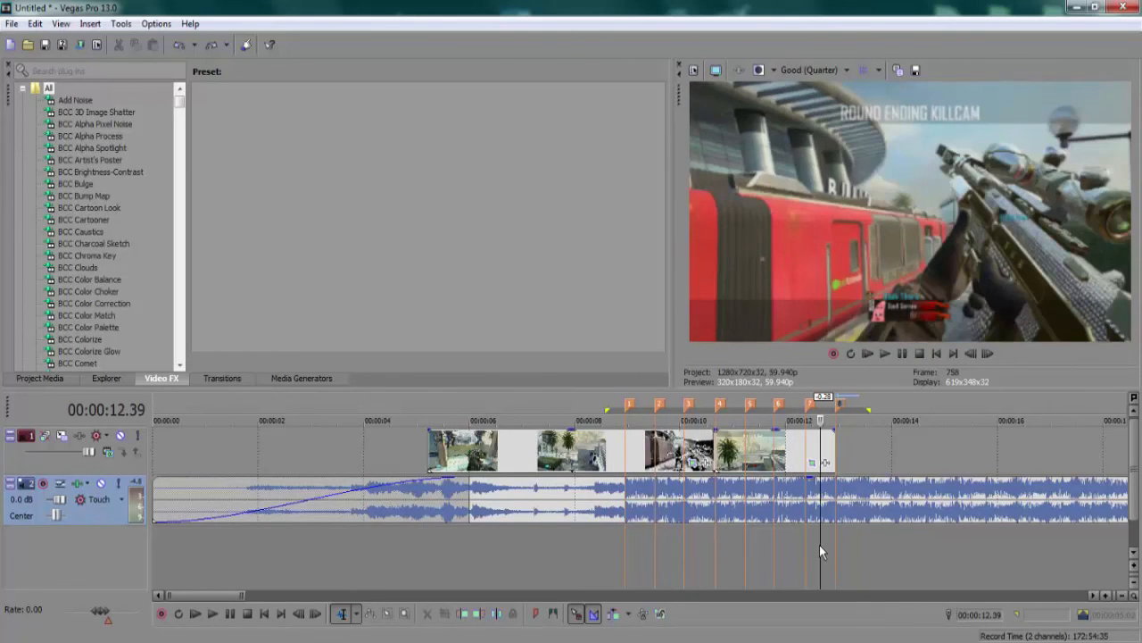